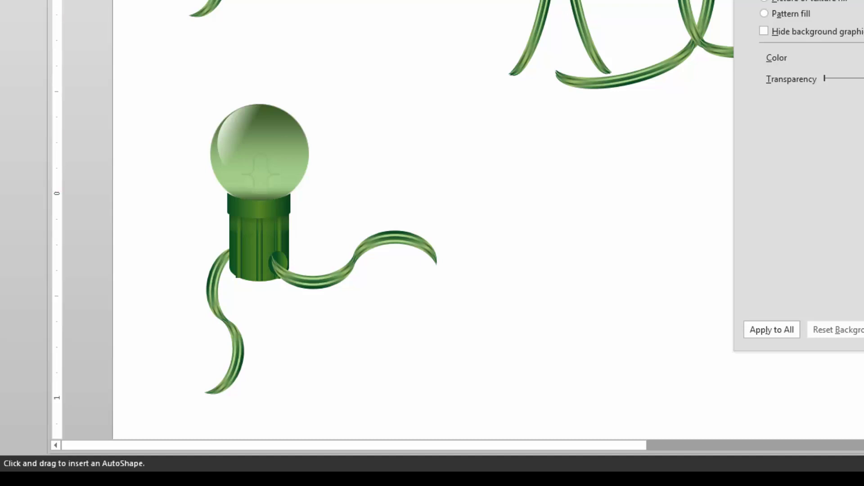
Step: Draw a circle to the right of the finished green bulb, with no outline and a gradient fill
drag(514, 124, 620, 231)
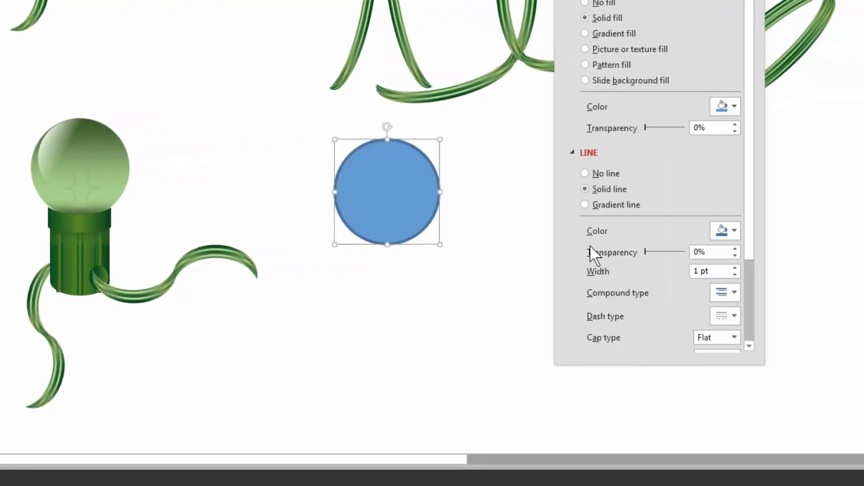
click(607, 174)
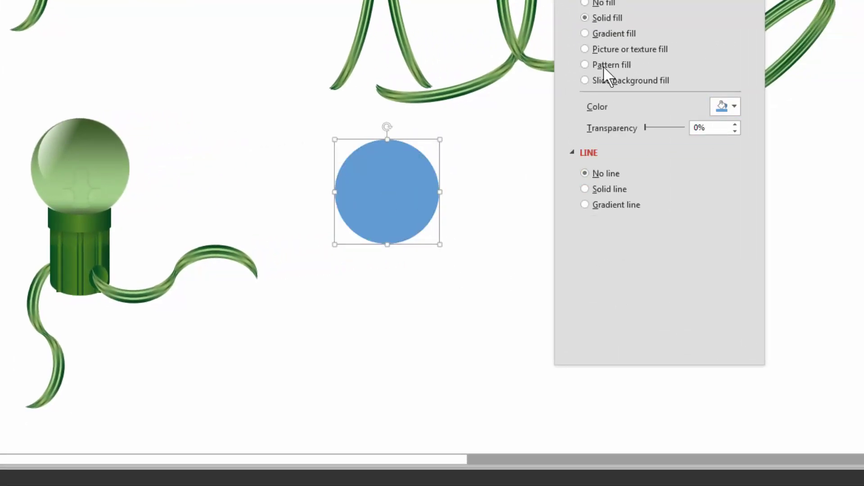
click(606, 32)
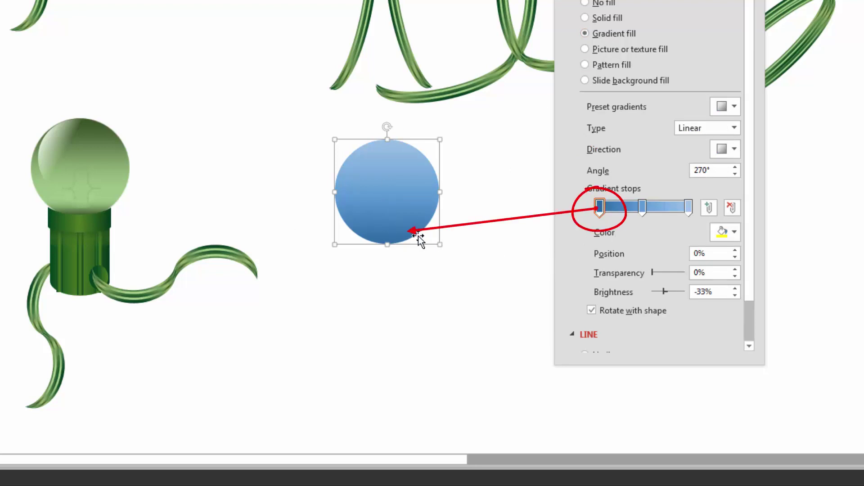
Step: Color the circle's first gradient stop the darkest theme green (-50% brightness) and the middle stop light green (40% brightness)
click(595, 208)
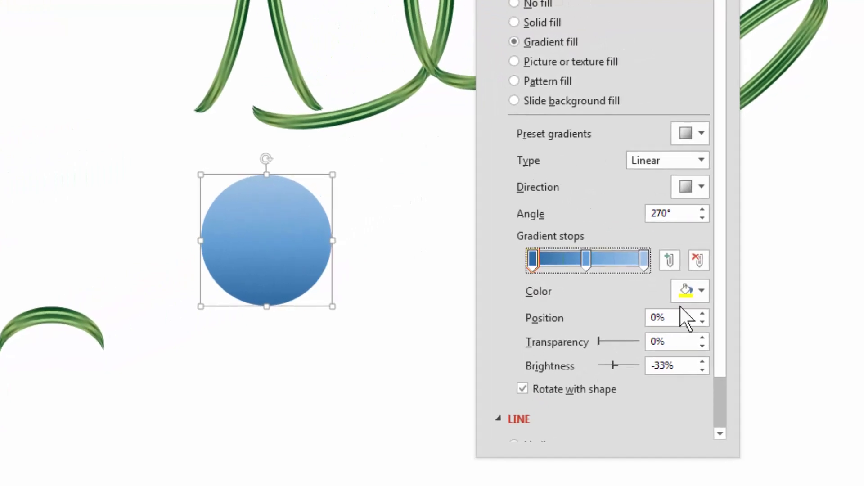
click(703, 291)
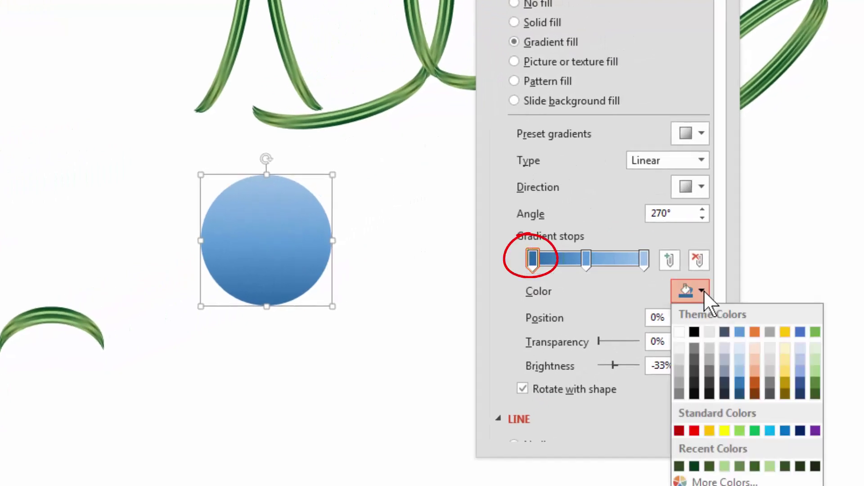
click(816, 395)
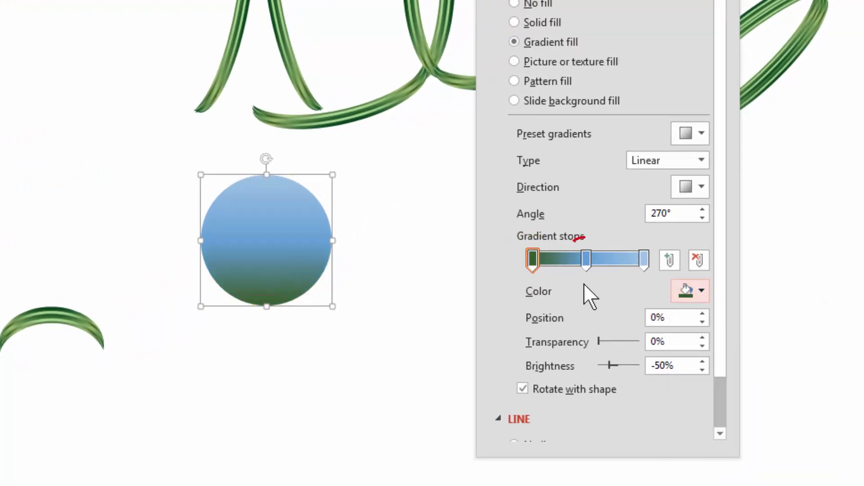
click(587, 260)
click(692, 293)
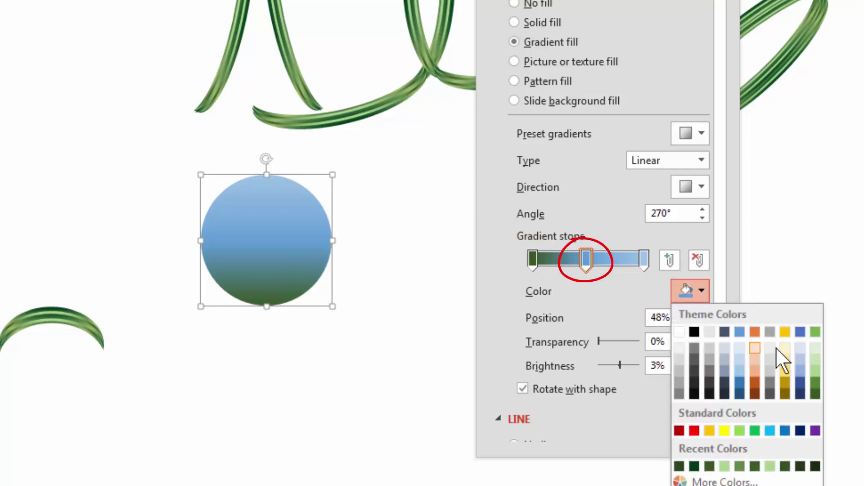
click(815, 372)
Step: Color the circle's last gradient stop, at 100%, the darkest theme green with -50% brightness
click(644, 259)
click(701, 292)
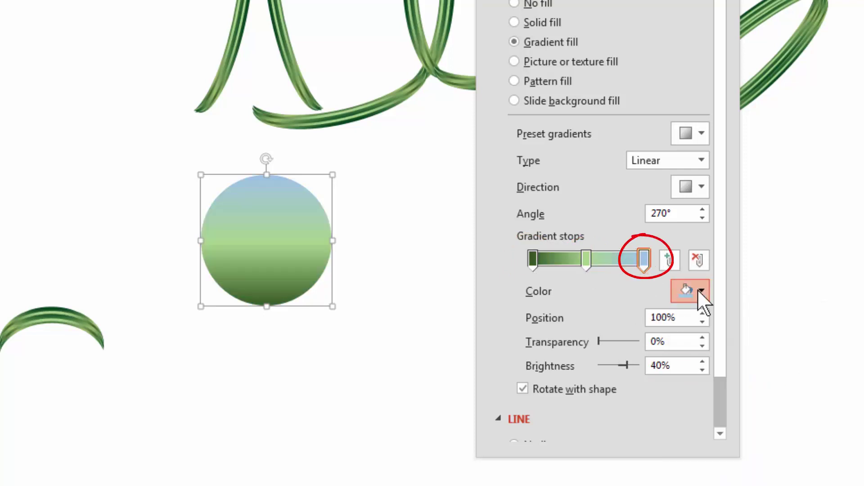
click(815, 383)
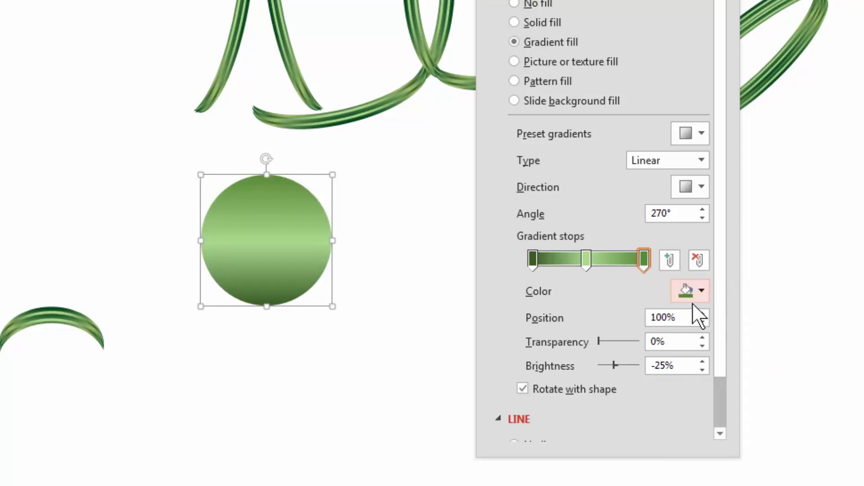
click(701, 292)
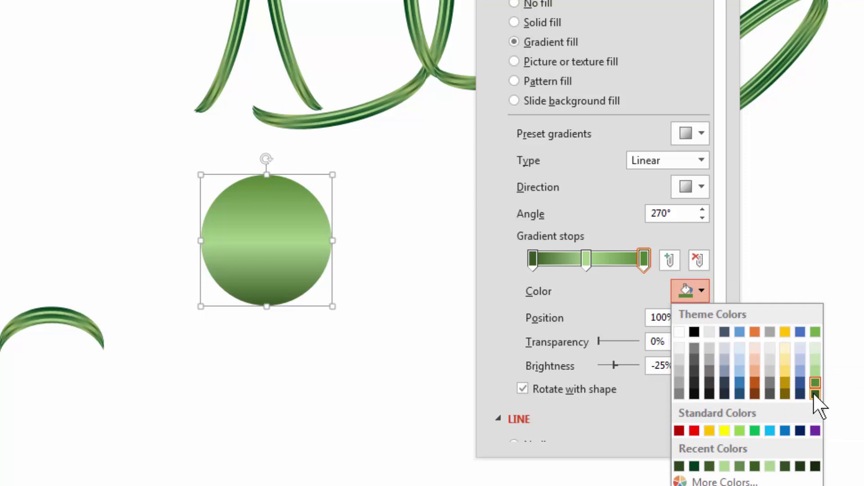
click(815, 395)
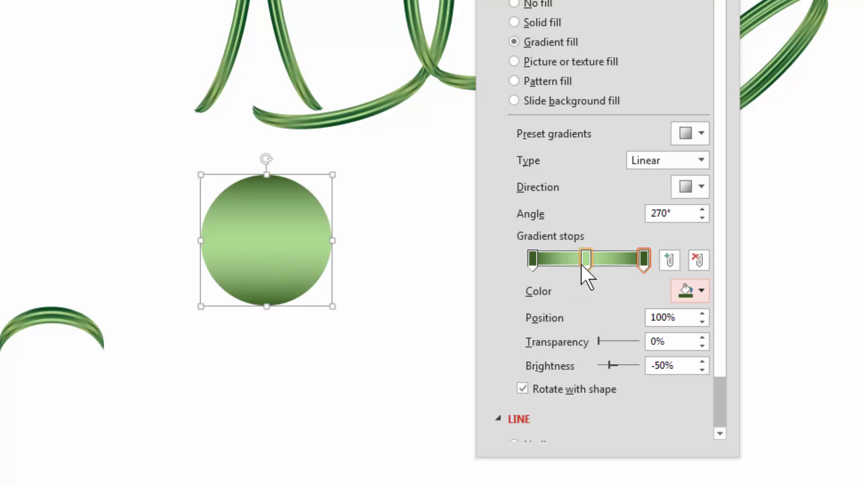
Step: Move the circle's middle gradient stop to 24%, trying a paler green before returning it to the 40% brightness green
mouse_move(588, 258)
mouse_down()
mouse_move(552, 260)
mouse_move(561, 260)
mouse_up()
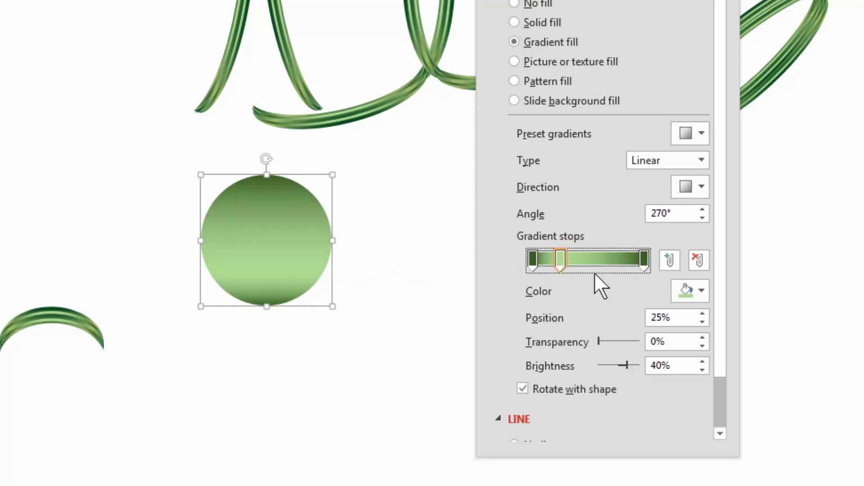
click(702, 291)
click(815, 359)
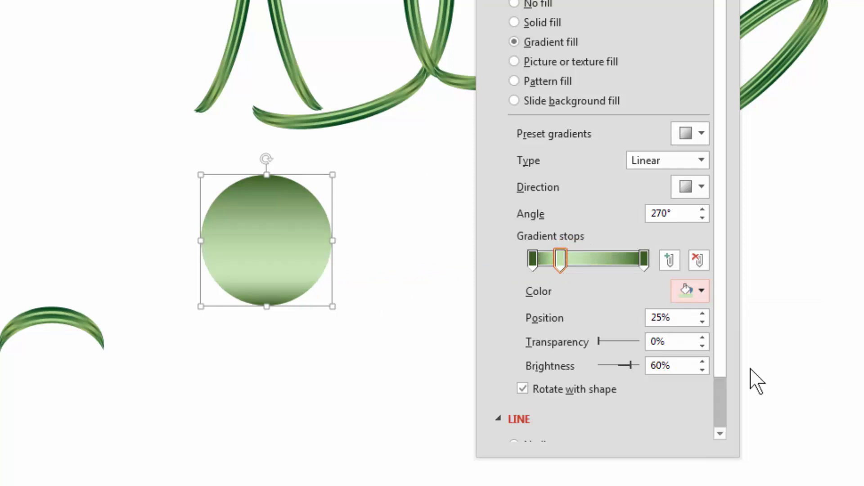
click(701, 291)
click(814, 372)
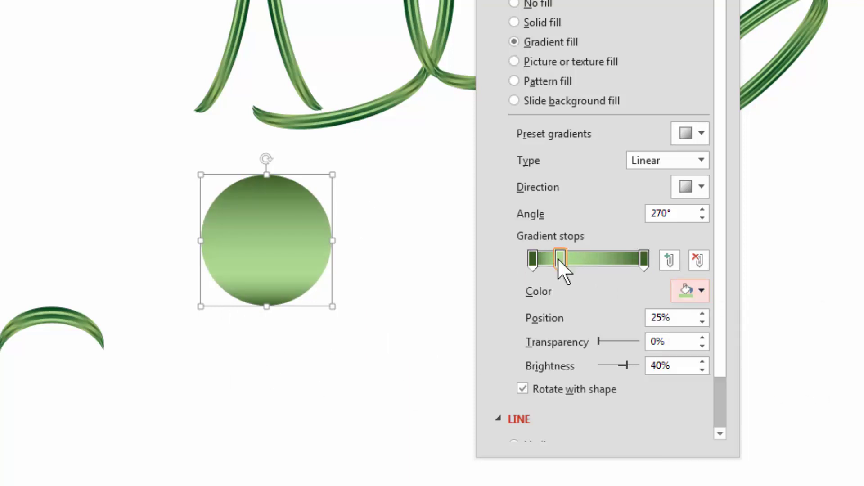
mouse_move(558, 258)
mouse_down()
mouse_move(568, 259)
mouse_move(550, 257)
mouse_move(557, 258)
mouse_up()
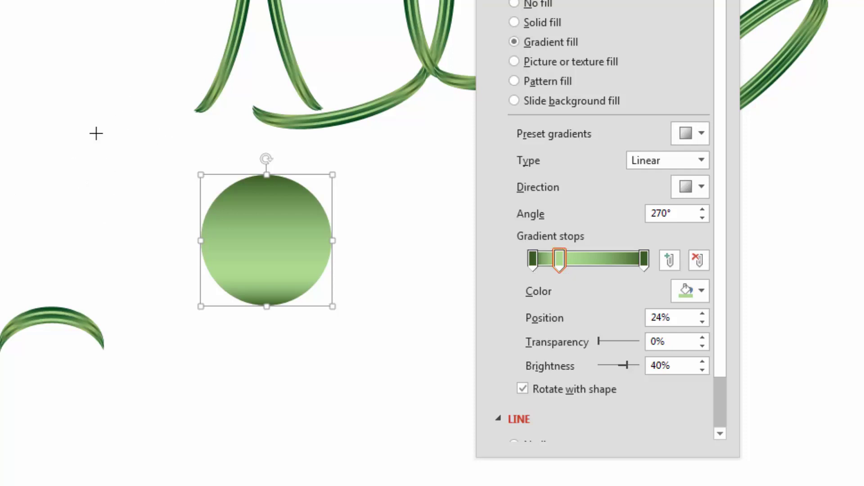
Step: Draw a crescent moon to the left of the circle and copy the circle's formatting onto it
drag(91, 119, 156, 211)
drag(120, 163, 139, 179)
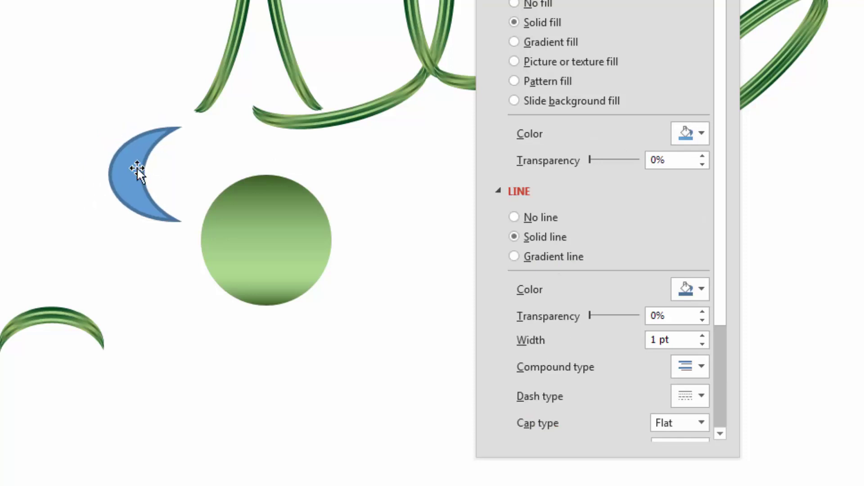
click(271, 238)
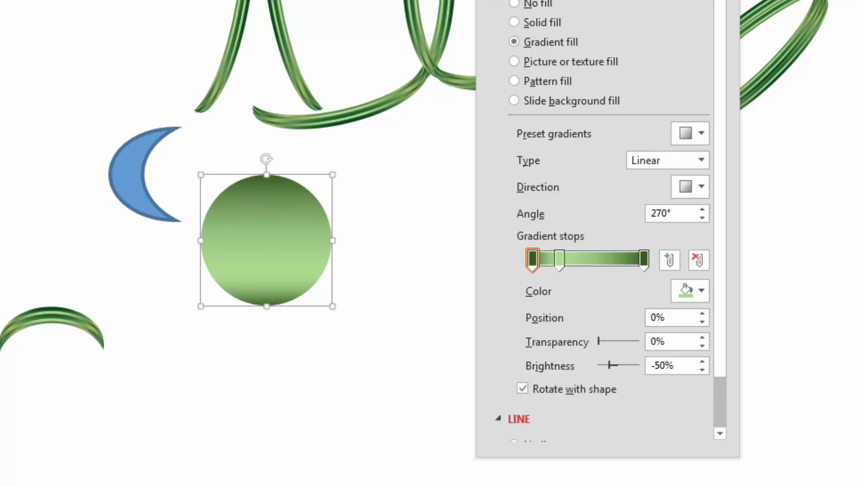
click(111, 184)
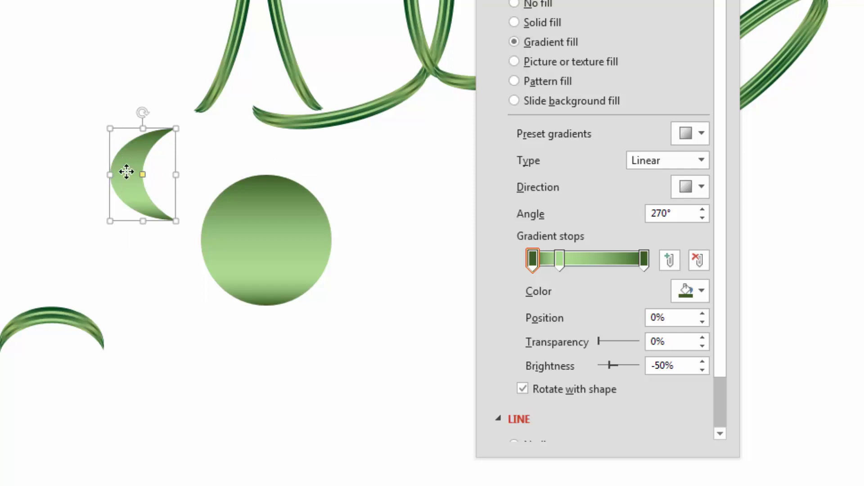
drag(127, 172, 136, 199)
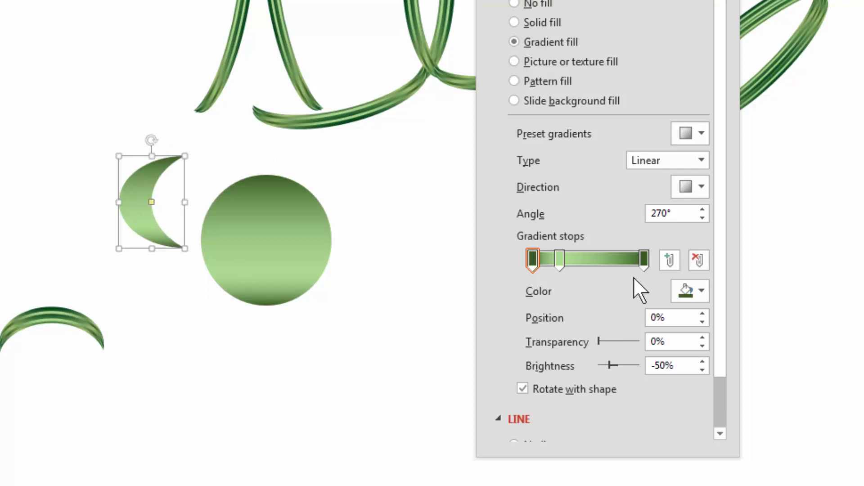
Step: Reduce the crescent's gradient to two stops, with the light green one at 100%, and set the gradient angle to 180°
drag(646, 263, 571, 309)
drag(561, 266, 658, 270)
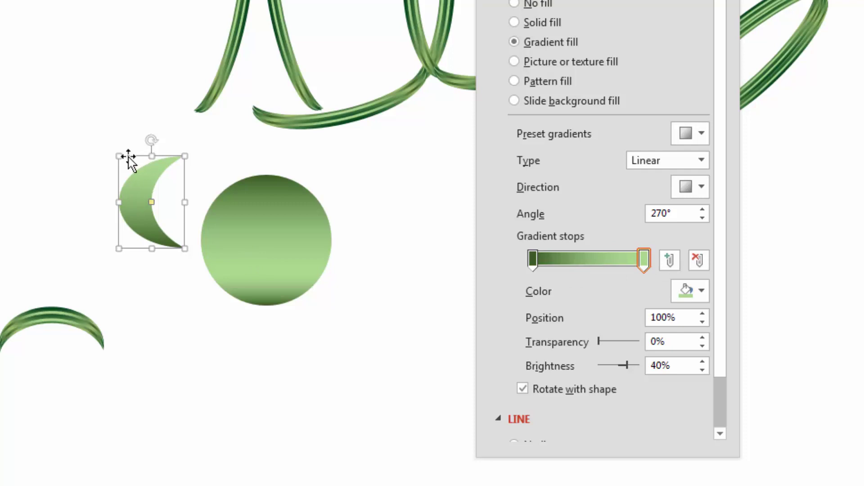
click(703, 218)
click(703, 218)
click(703, 218)
click(703, 218)
click(704, 218)
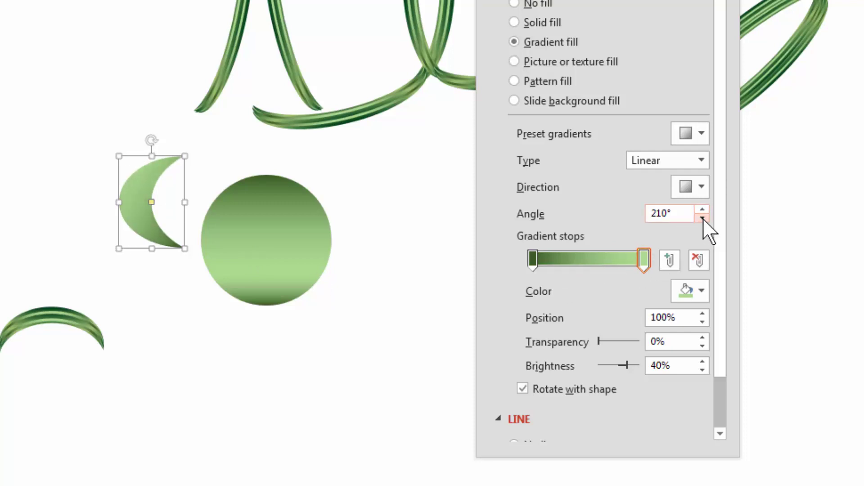
click(703, 218)
click(703, 218)
click(703, 218)
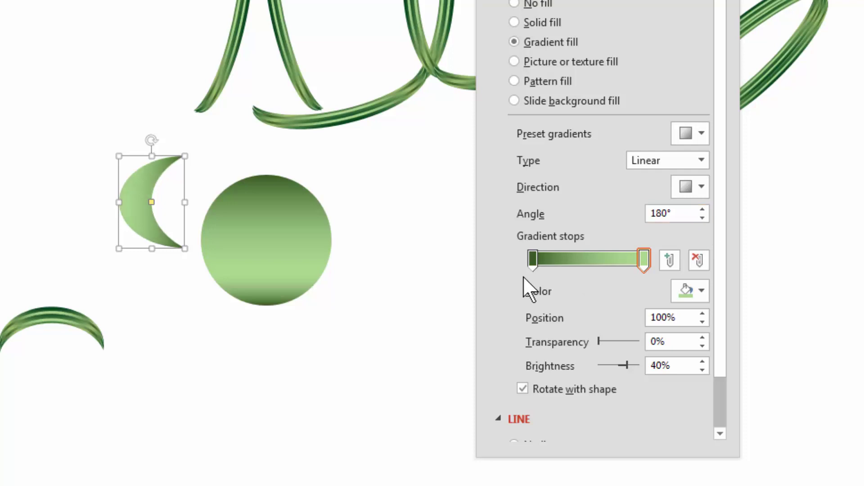
Step: Set the transparency of the crescent's dark green gradient stop to 100%
click(532, 261)
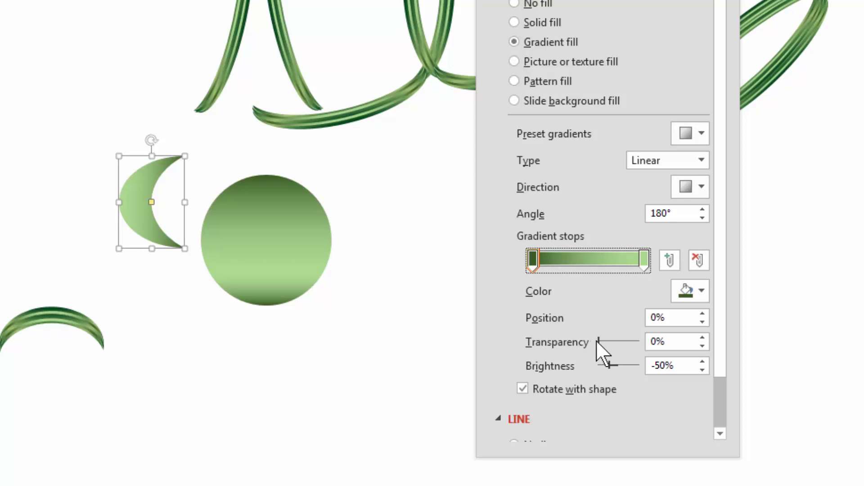
drag(599, 341, 689, 360)
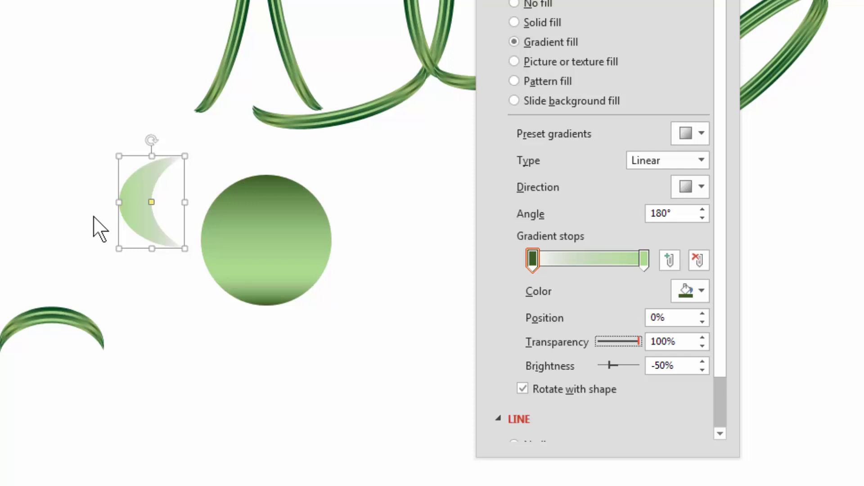
click(531, 260)
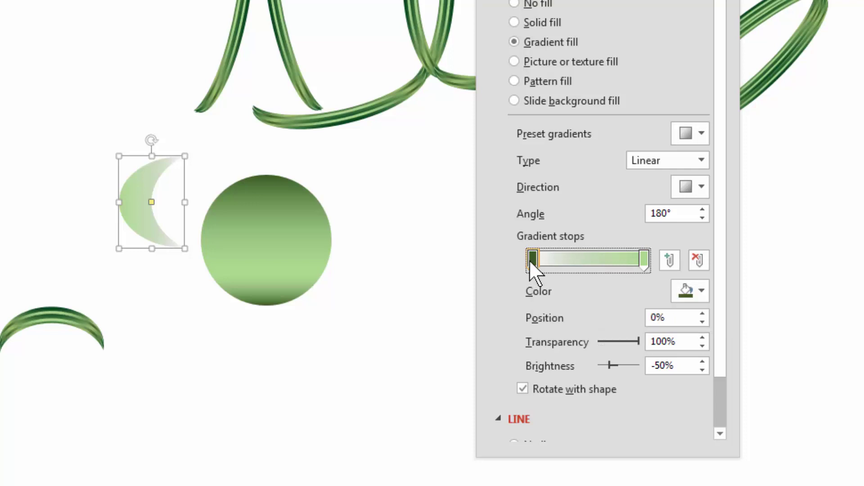
Step: Move the crescent closer to the circle's left edge
drag(147, 202, 148, 209)
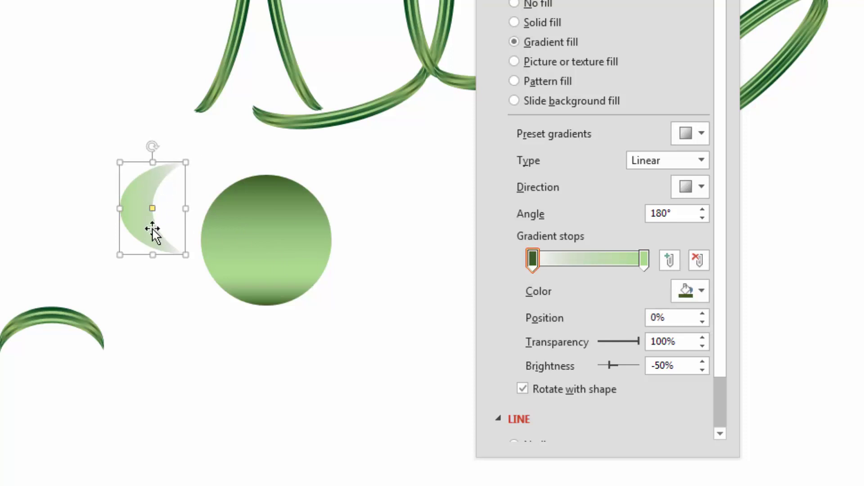
drag(143, 229, 162, 237)
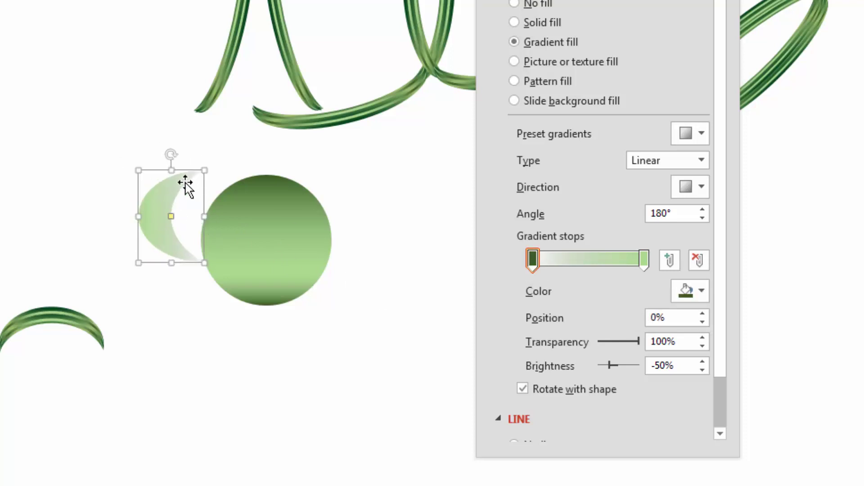
mouse_move(166, 206)
mouse_down()
mouse_move(233, 233)
mouse_move(243, 185)
mouse_move(237, 228)
mouse_move(166, 199)
mouse_up()
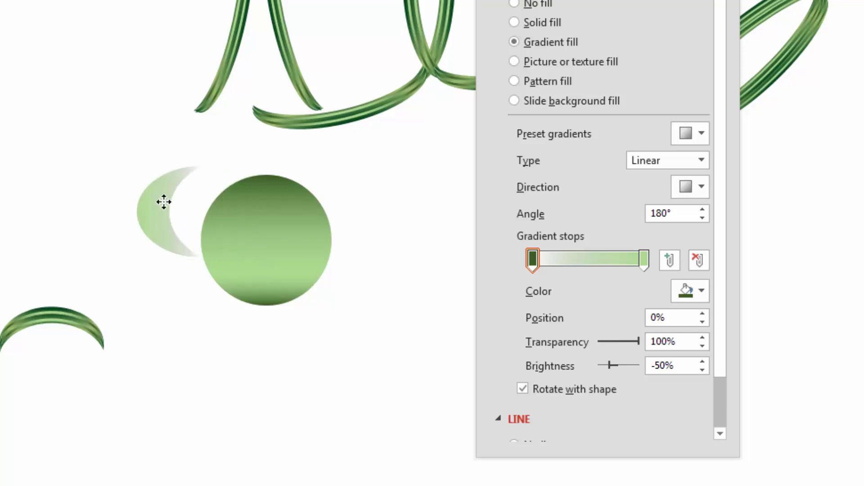
Step: Recolor the crescent's first gradient stop to the light green with 40% brightness and set its transparency to 100%
click(531, 263)
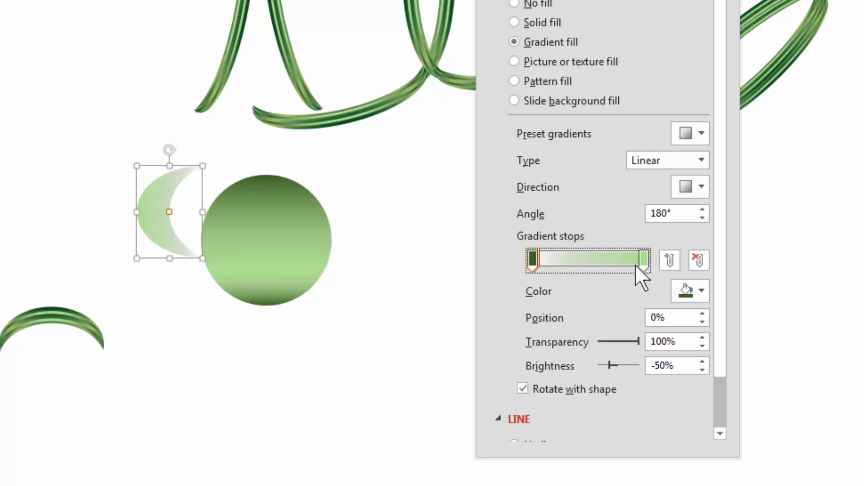
click(706, 293)
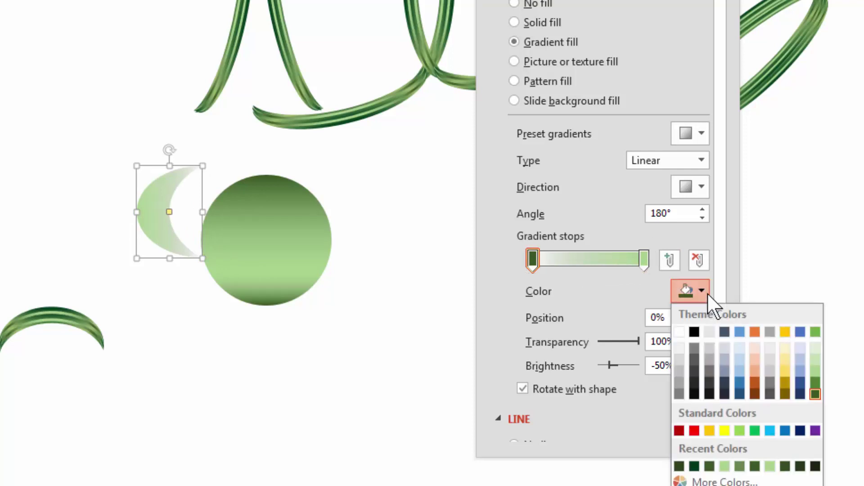
click(816, 366)
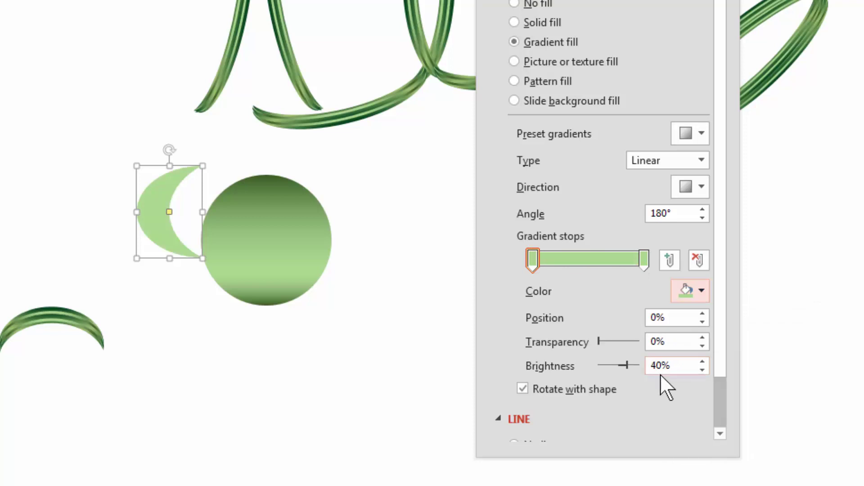
click(598, 342)
drag(598, 342, 679, 353)
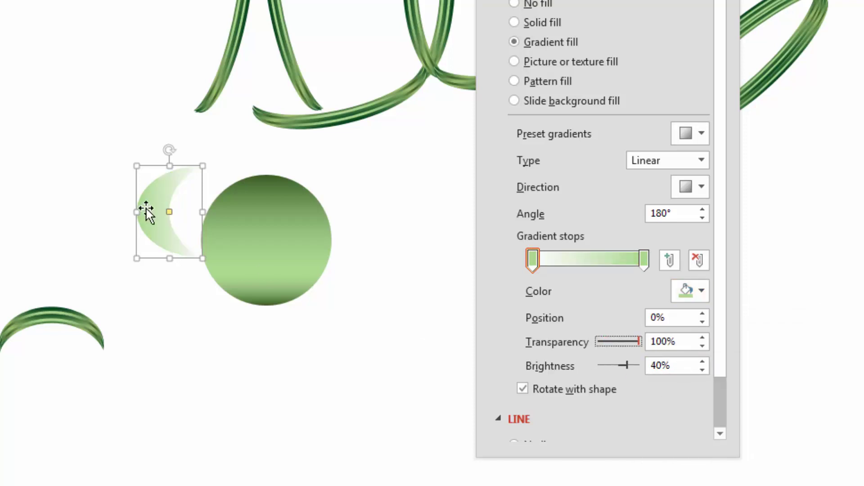
Step: Place the crescent over the circle's upper-left part and rotate it slightly clockwise to follow the circle's edge as a highlight
drag(146, 212, 152, 219)
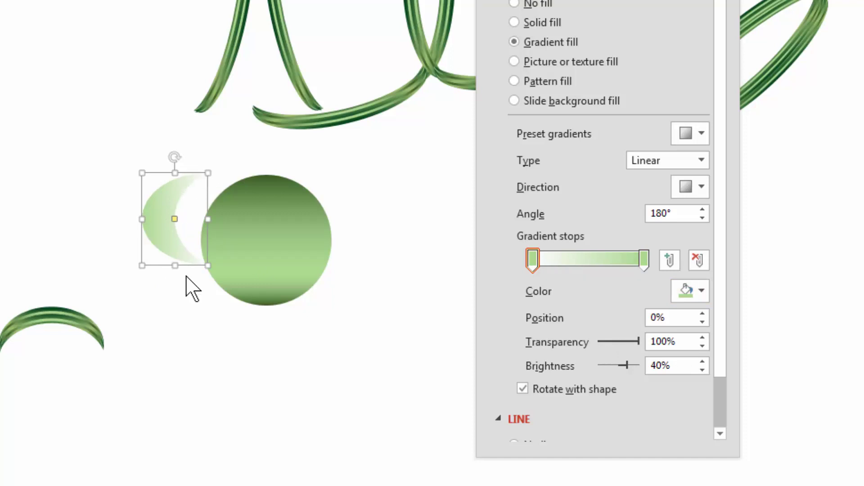
drag(163, 213, 216, 217)
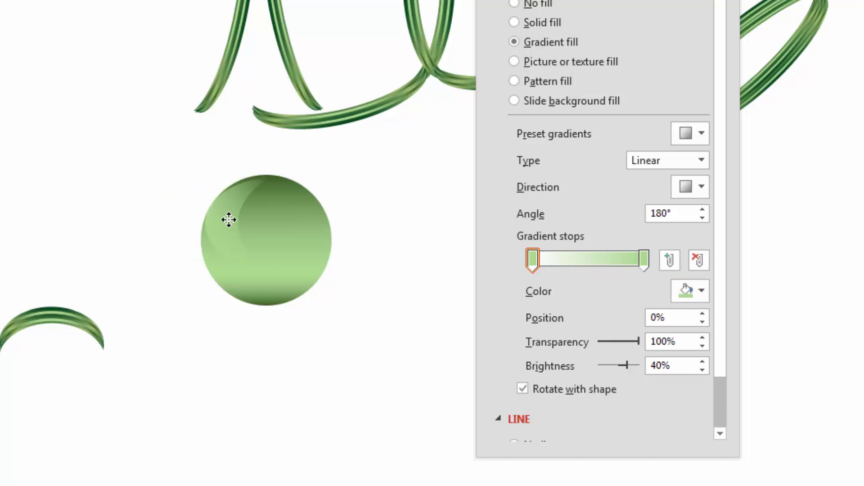
drag(238, 163, 257, 154)
mouse_move(237, 199)
mouse_down()
mouse_move(251, 199)
mouse_move(264, 228)
mouse_move(241, 215)
mouse_move(268, 230)
mouse_move(239, 215)
mouse_up()
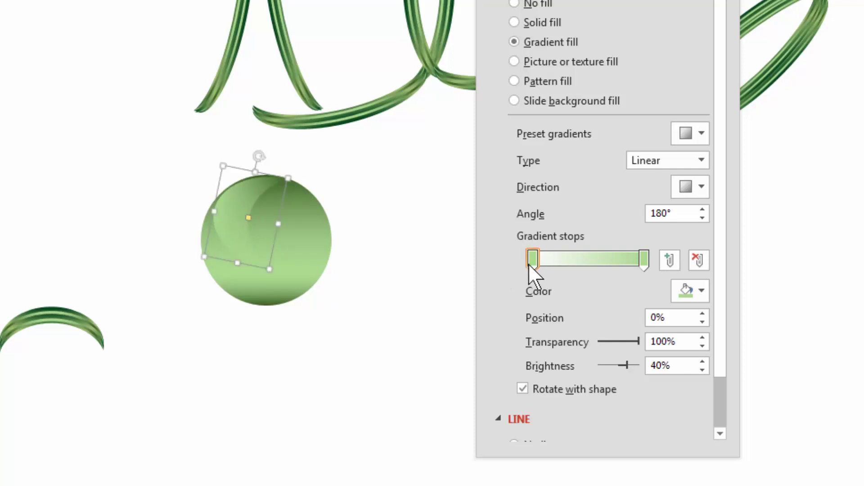
Step: Set the crescent's first gradient stop to position 38% and rotate the crescent further clockwise along the circle's upper-left edge
drag(530, 263, 575, 260)
drag(261, 155, 276, 162)
drag(246, 209, 249, 205)
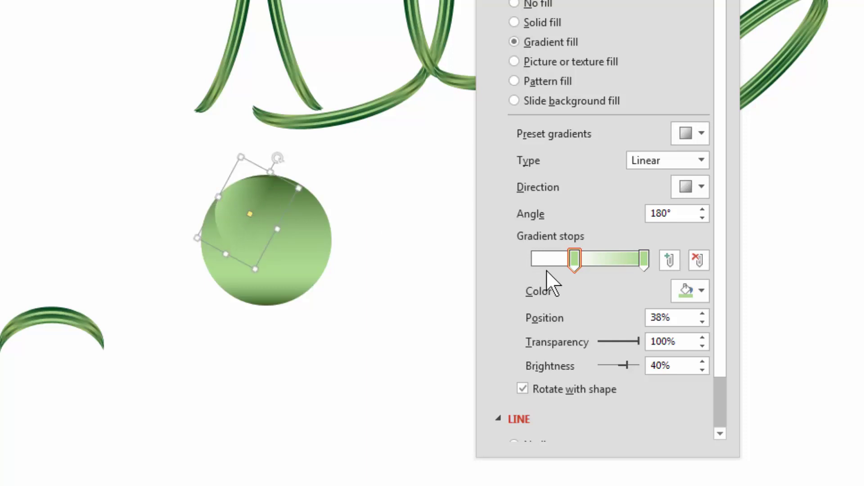
Step: Recolor the crescent's last gradient stop to the very light green with 80% brightness
click(645, 266)
click(700, 291)
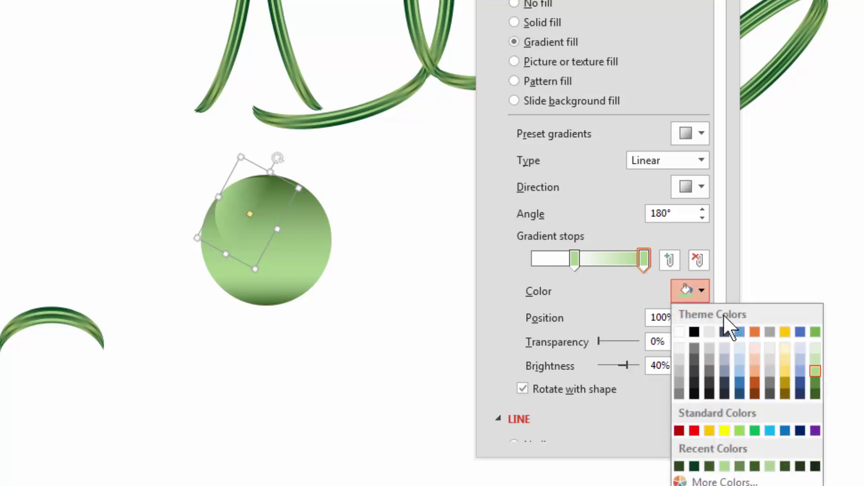
click(815, 360)
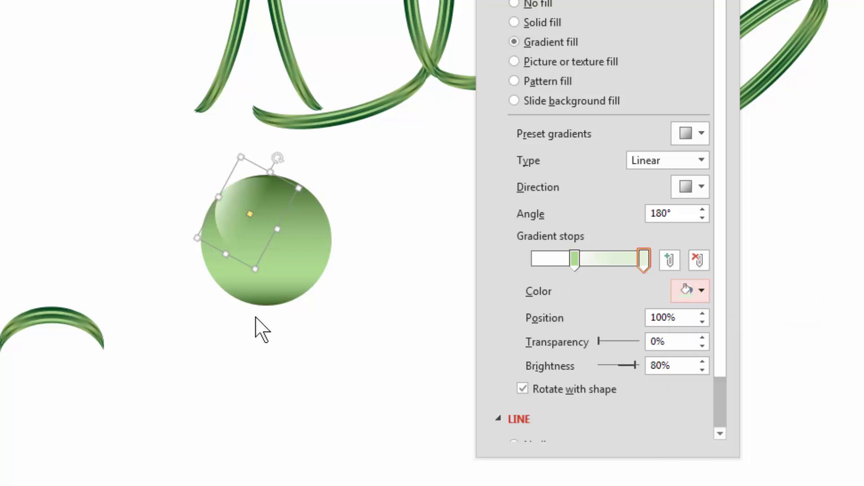
Step: Shift the crescent slightly inward from the circle's edge and lengthen its lower end
drag(239, 211, 243, 207)
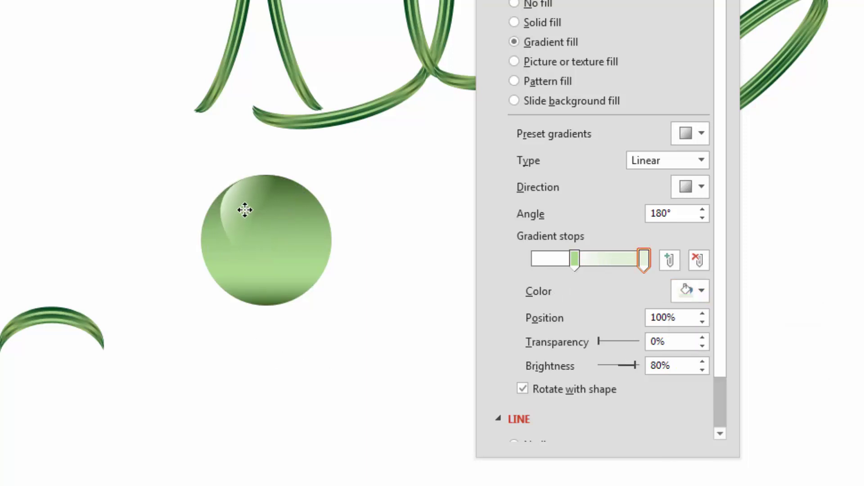
drag(231, 253, 224, 265)
click(247, 425)
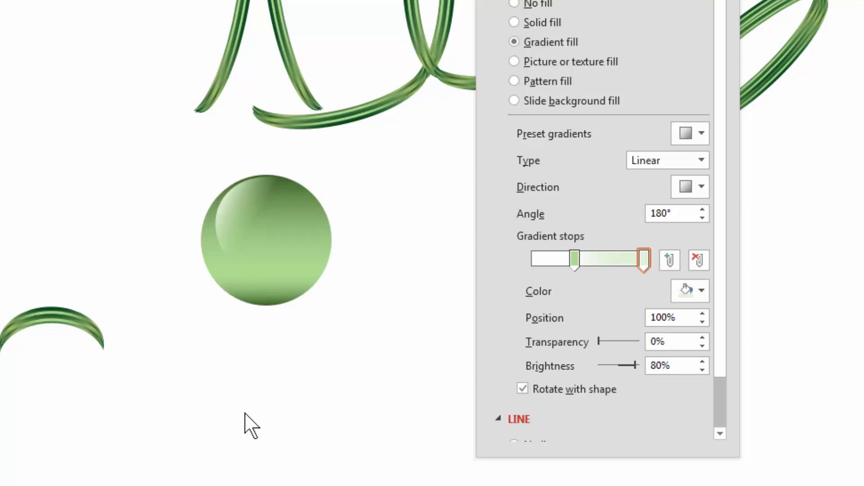
Step: Thicken the crescent toward the circle's center, rotate it slightly counterclockwise and refit it inside the circle's upper-left edge
click(247, 205)
drag(252, 223, 270, 210)
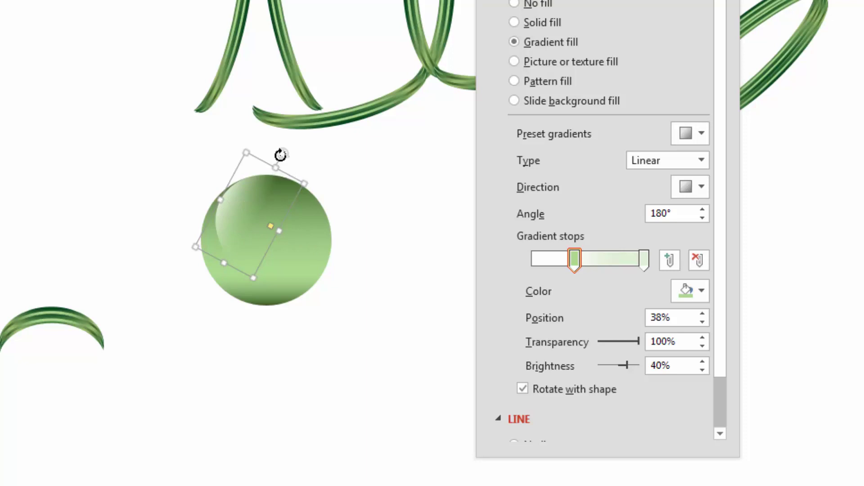
drag(281, 154, 277, 156)
drag(253, 191, 247, 198)
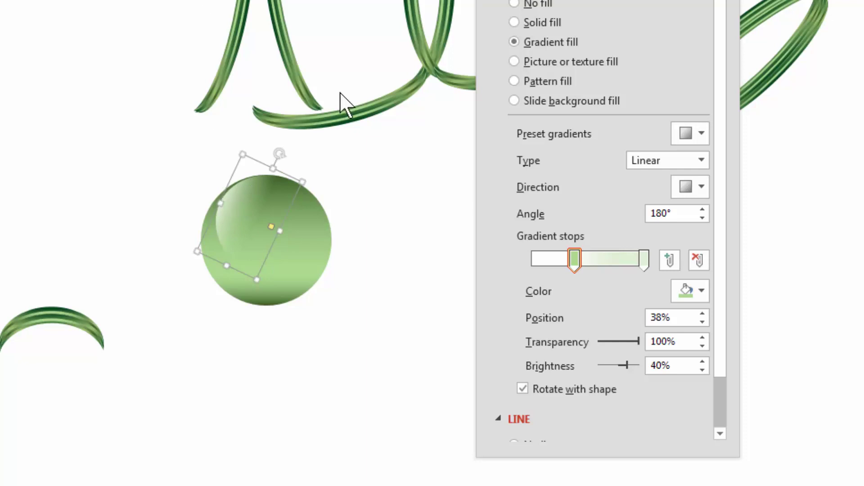
click(177, 380)
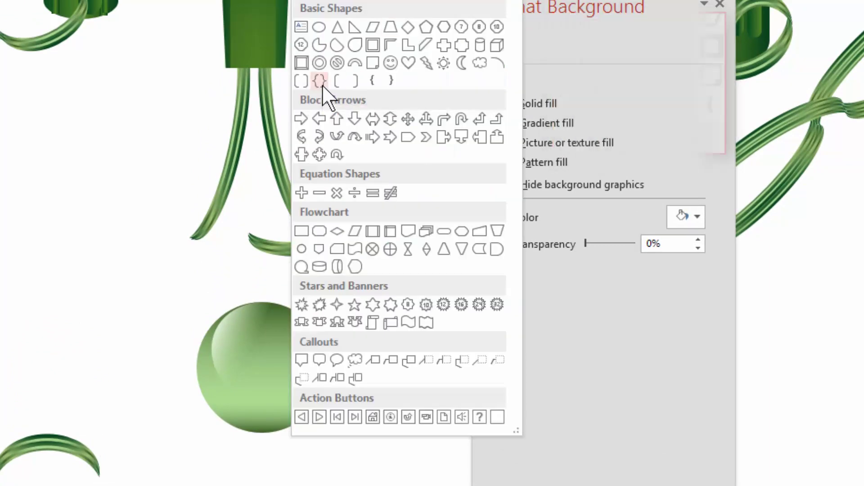
Step: Draw a tall, narrow double brace beside the circle, round its corners more and move it up slightly
click(322, 86)
drag(338, 318, 373, 417)
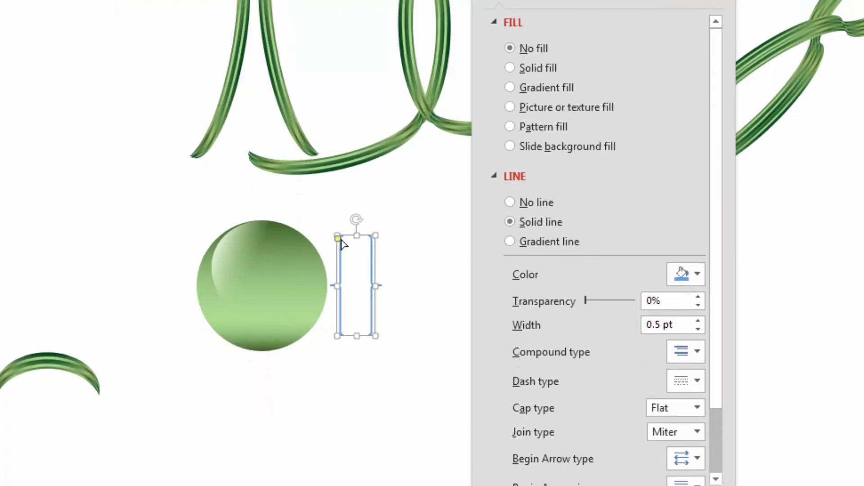
mouse_move(364, 182)
mouse_down()
mouse_move(369, 188)
mouse_move(350, 177)
mouse_move(359, 187)
mouse_up()
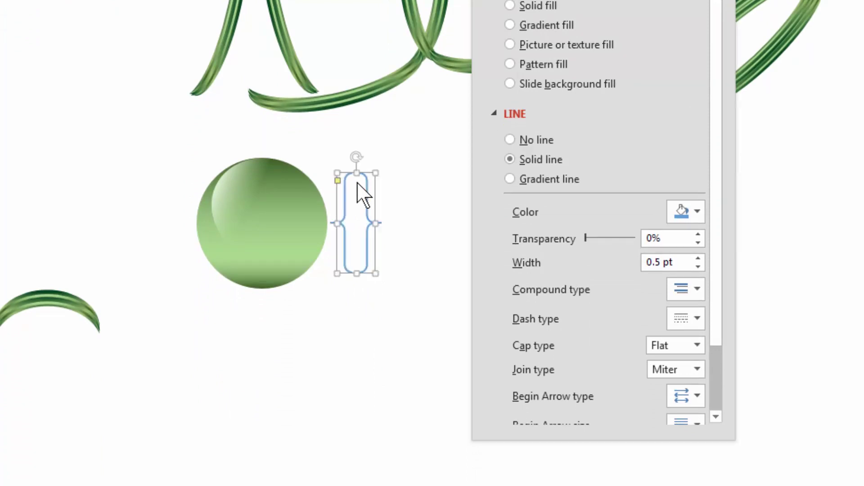
drag(357, 265, 358, 251)
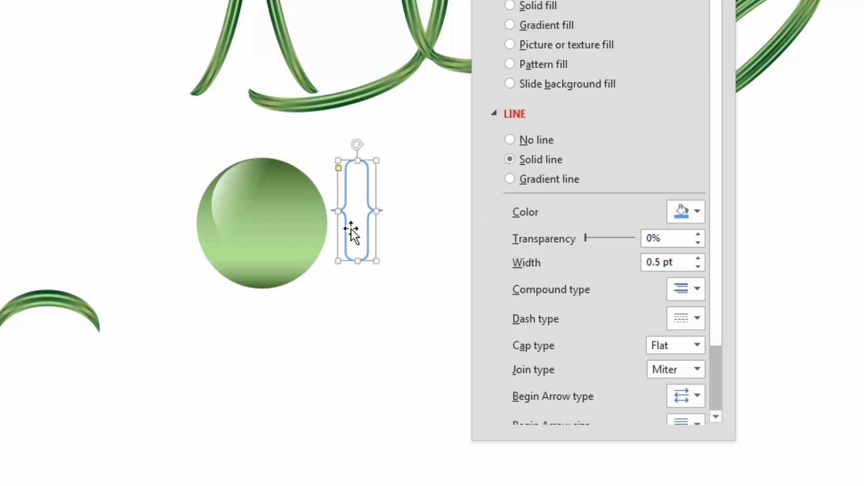
Step: Give the double brace a light green outline, then shrink it and place it inside the circle's lower half
click(697, 211)
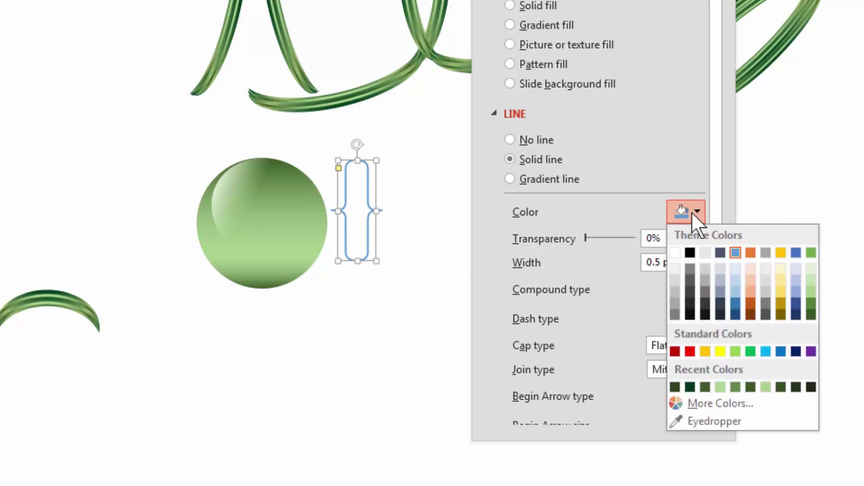
click(812, 296)
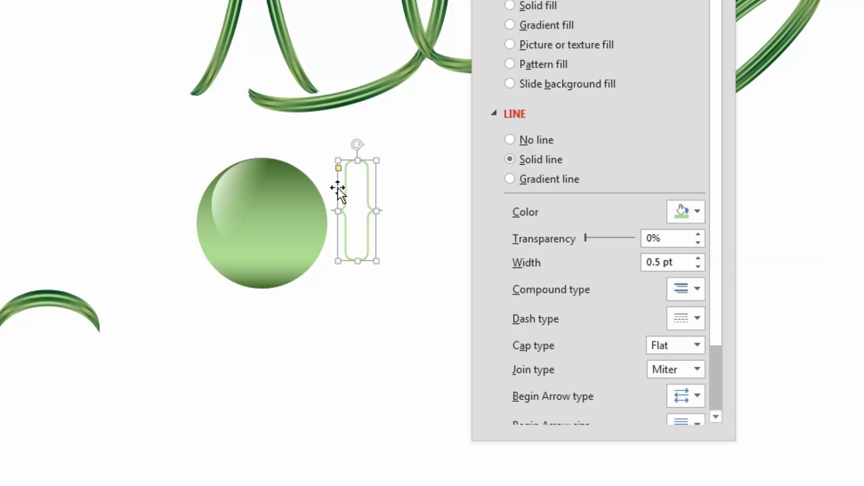
mouse_move(377, 160)
mouse_down()
mouse_move(366, 169)
mouse_move(367, 211)
mouse_up()
mouse_move(360, 247)
mouse_down()
mouse_move(285, 247)
mouse_move(273, 256)
mouse_up()
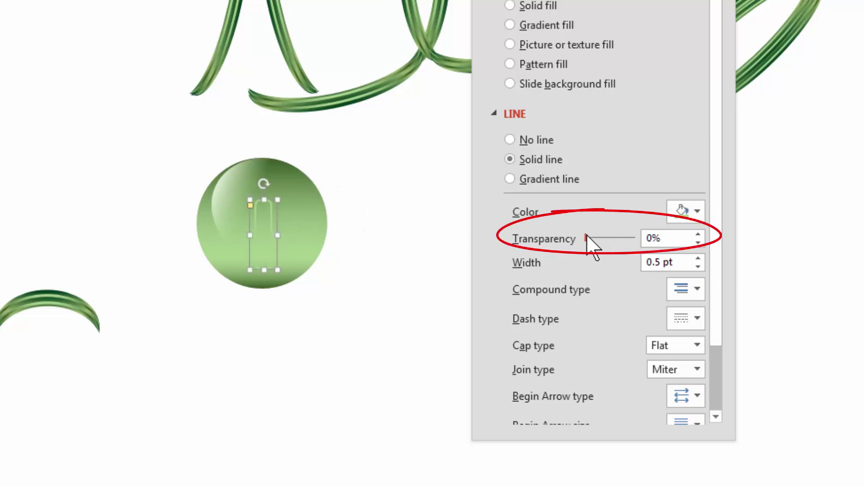
Step: Set the double brace's outline transparency to 49% and nudge the shape slightly down
mouse_move(587, 239)
mouse_down()
mouse_move(615, 241)
mouse_move(608, 245)
mouse_up()
click(353, 449)
click(269, 217)
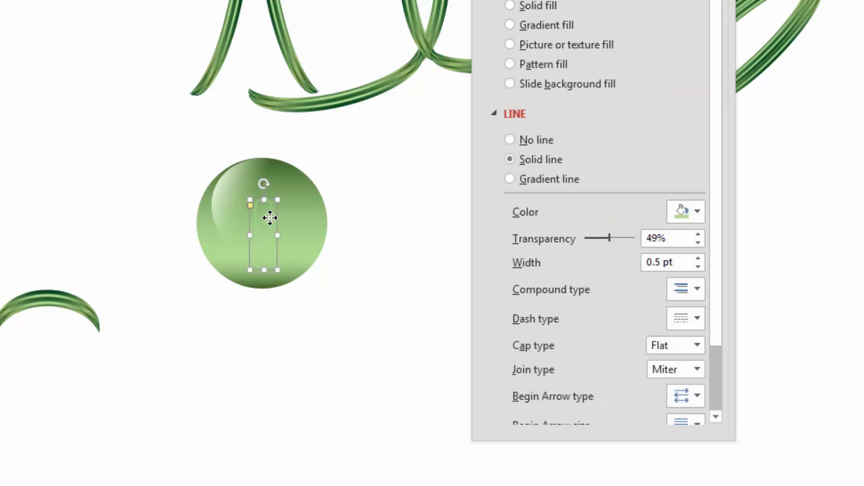
drag(270, 218, 271, 224)
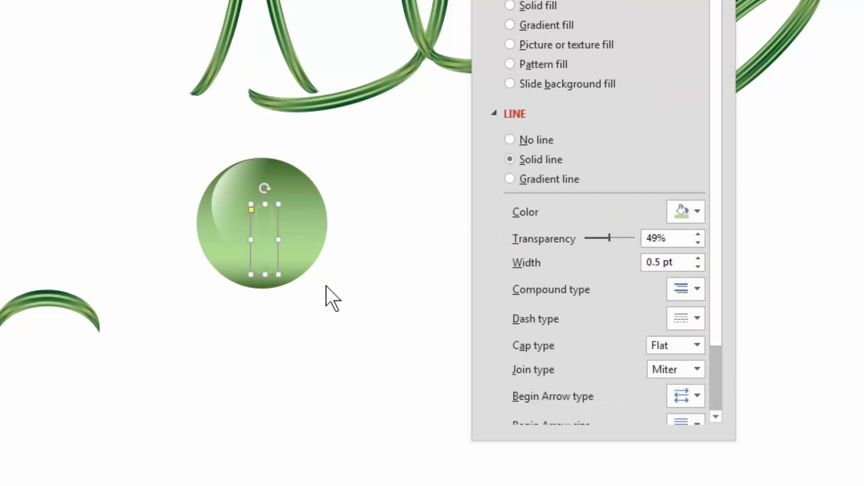
Step: Change the double brace's outline to dark green with 81% transparency
click(683, 220)
click(808, 295)
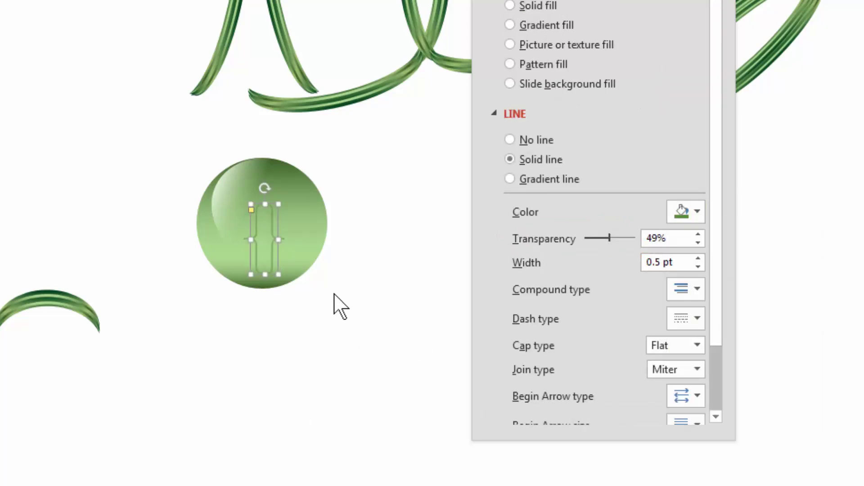
drag(611, 236, 625, 239)
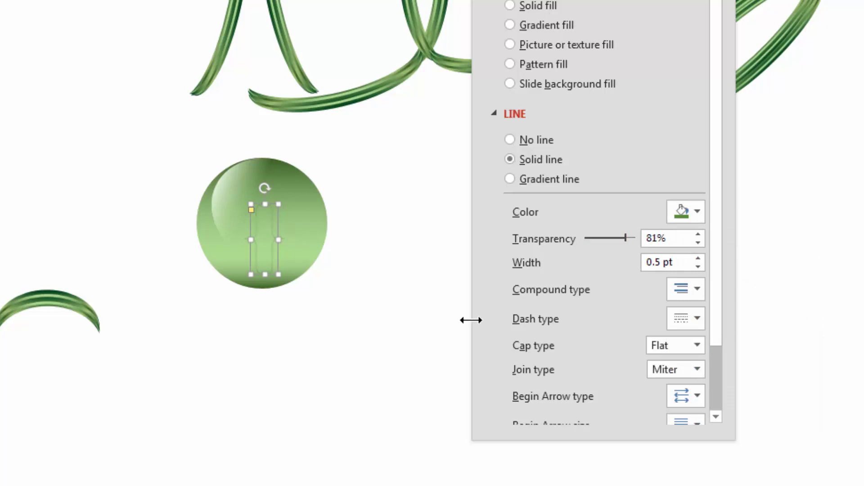
click(298, 266)
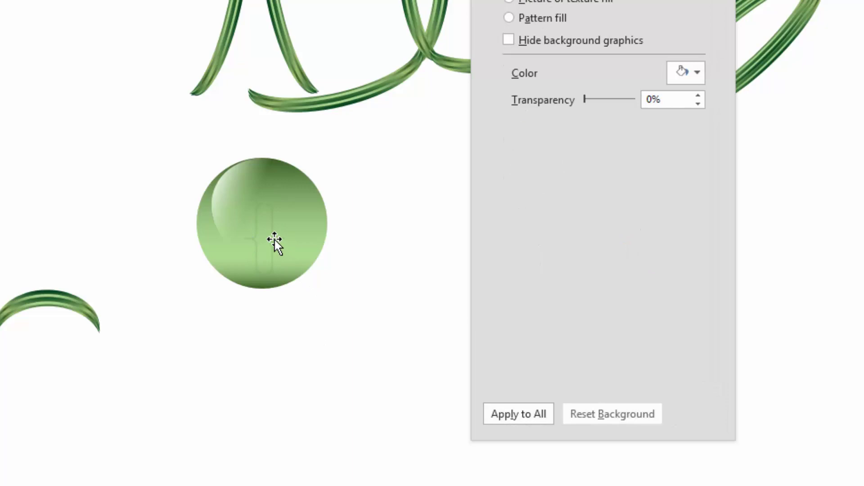
Step: Center the double brace horizontally in the circle's lower half as a faint filament
click(269, 255)
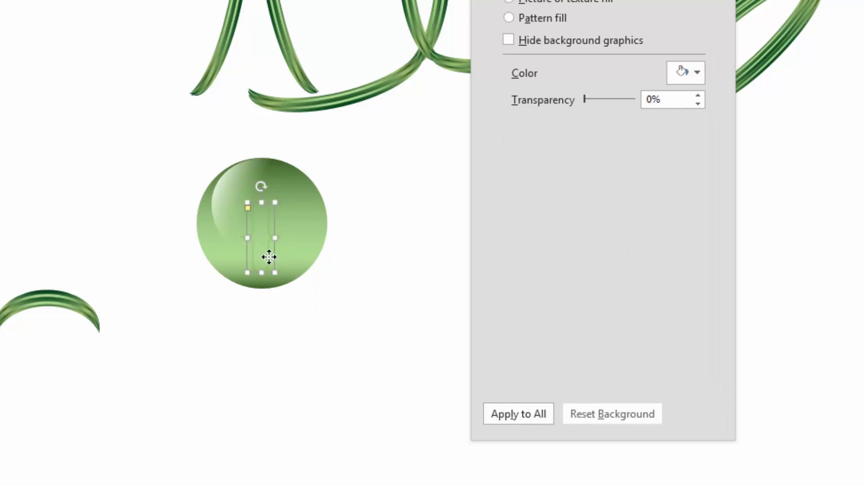
click(293, 315)
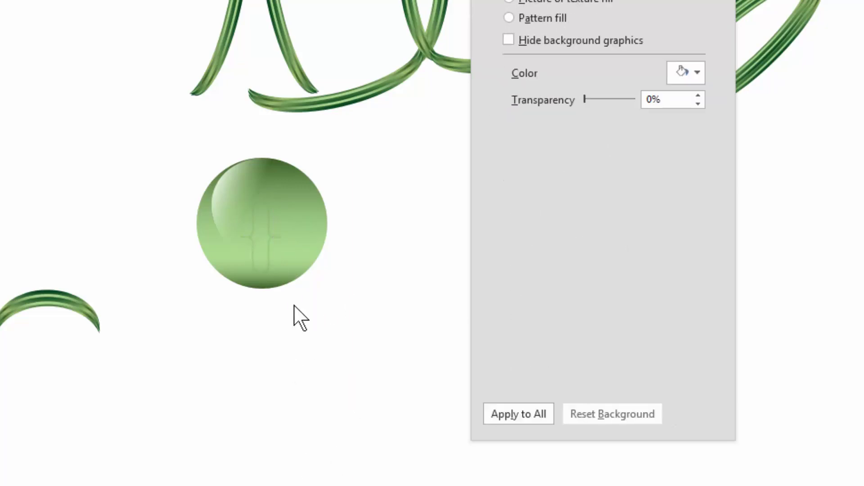
click(266, 255)
click(269, 260)
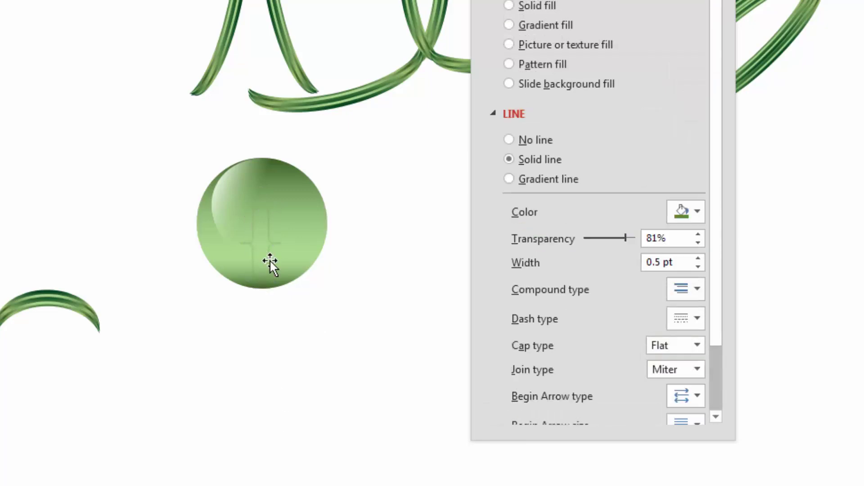
click(233, 445)
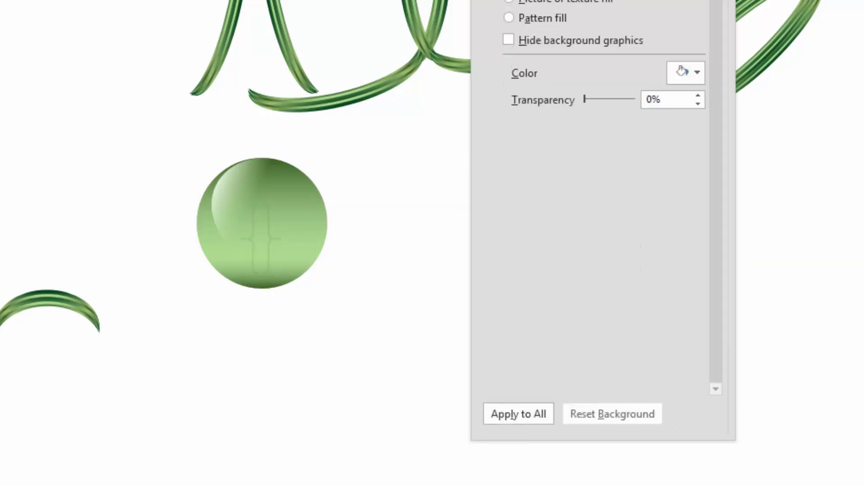
Step: Draw a small ribbon banner shape just below the circle
click(306, 0)
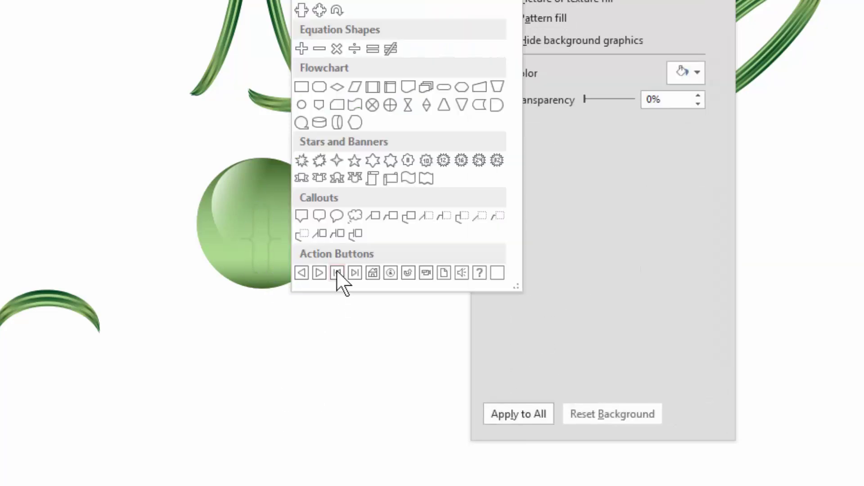
click(320, 179)
mouse_move(209, 305)
mouse_down()
mouse_move(287, 349)
mouse_move(278, 336)
mouse_move(316, 331)
mouse_up()
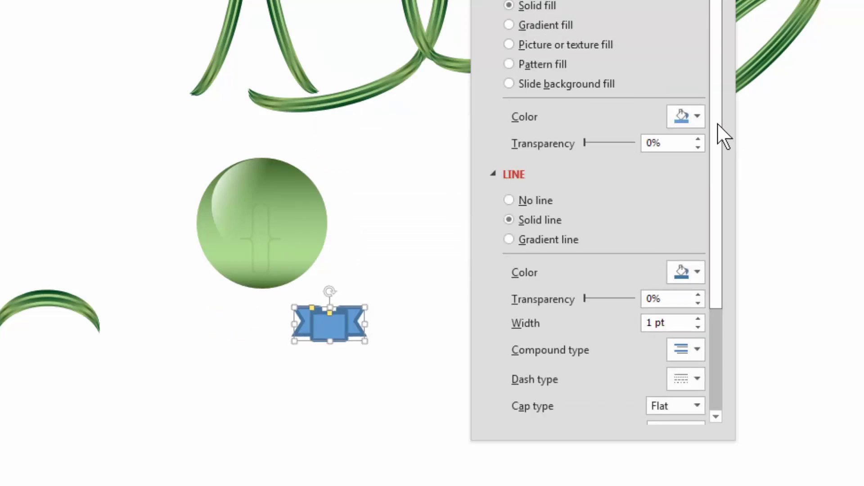
Step: Fill the ribbon with dark green at 71% transparency and remove its outline
click(692, 118)
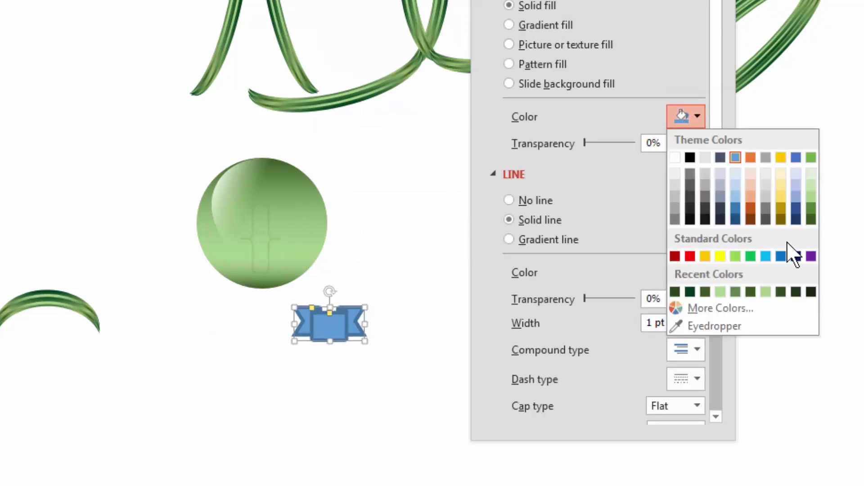
click(812, 204)
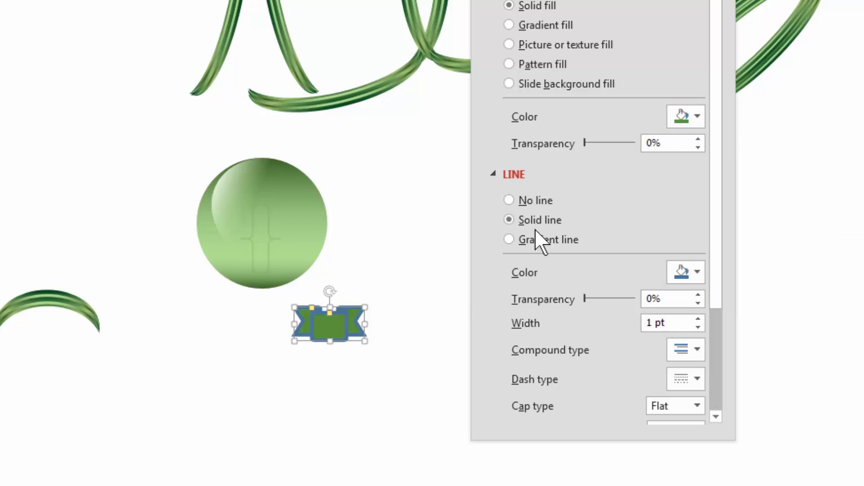
click(539, 201)
drag(582, 141, 620, 142)
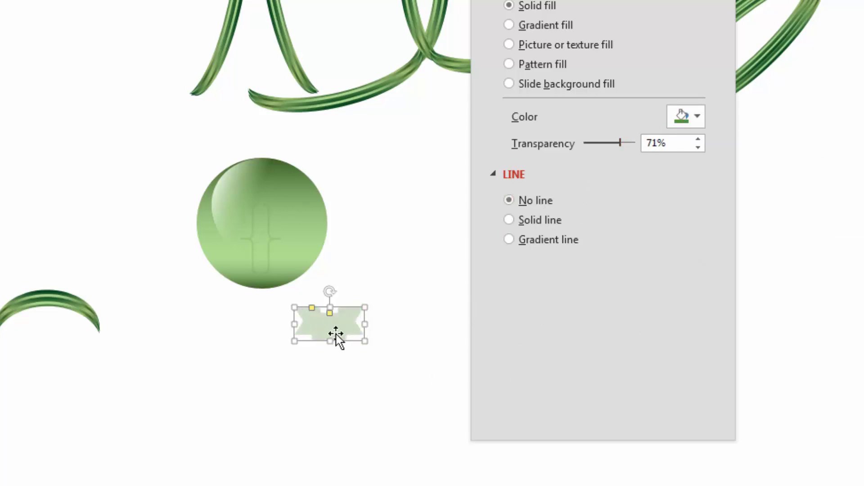
Step: Fit a smaller ribbon into the circle's bottom below the brace and change its fill to light green with 67% transparency
drag(330, 341, 261, 280)
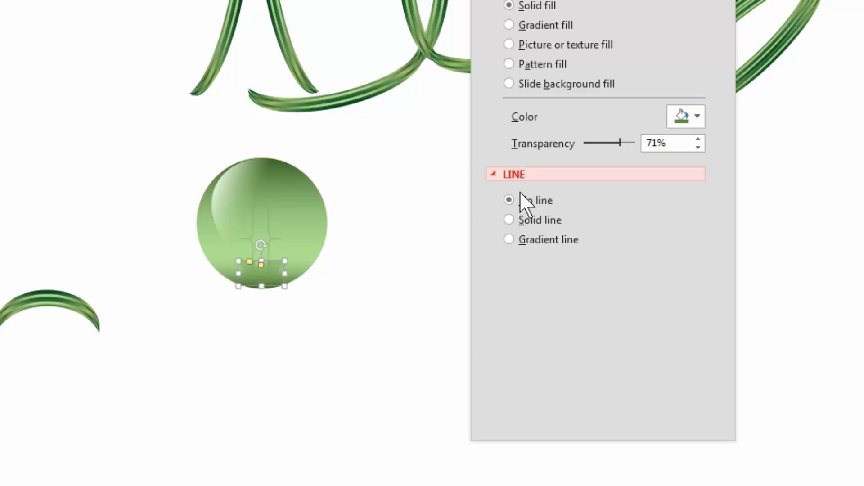
click(701, 126)
click(812, 206)
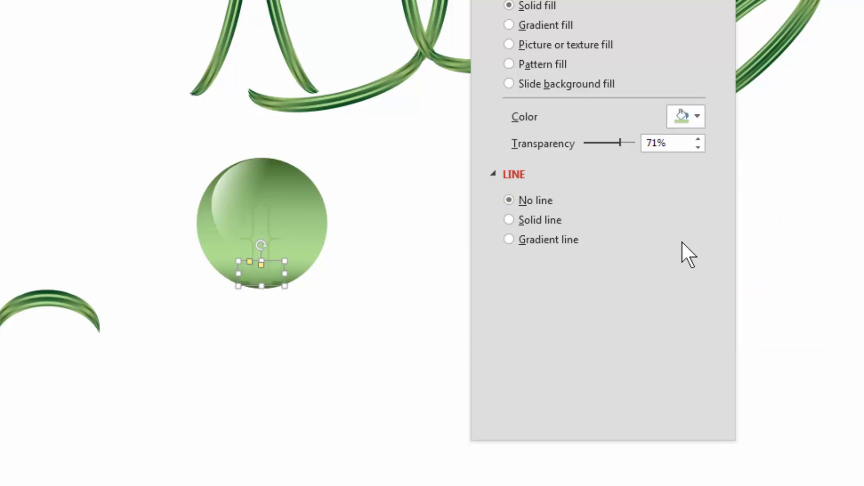
click(222, 379)
click(274, 270)
mouse_move(619, 142)
mouse_down()
mouse_move(608, 142)
mouse_move(616, 142)
mouse_up()
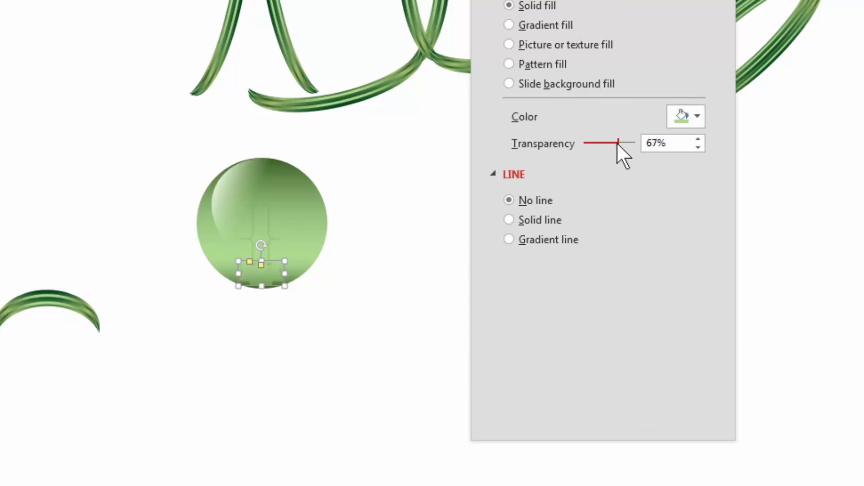
click(372, 380)
click(263, 273)
click(390, 396)
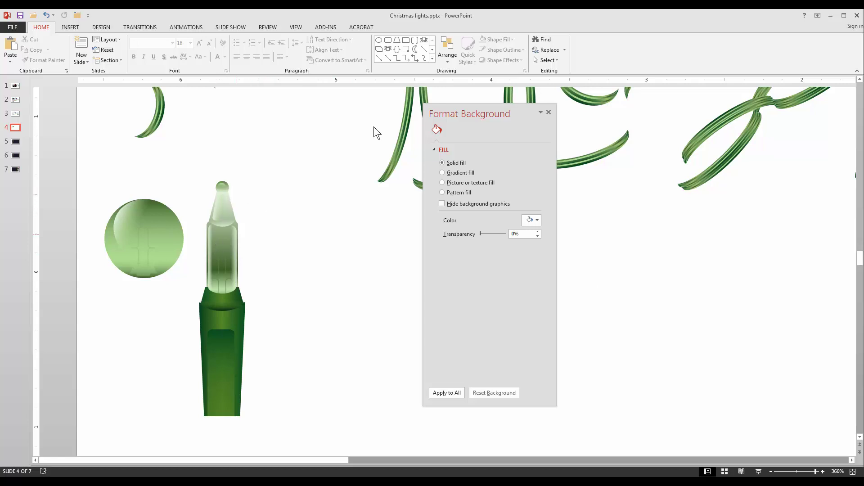
Step: Draw a small circle, a trapezoid beneath it and a tall rounded rectangle below to build the slim bulb's silhouette
click(379, 39)
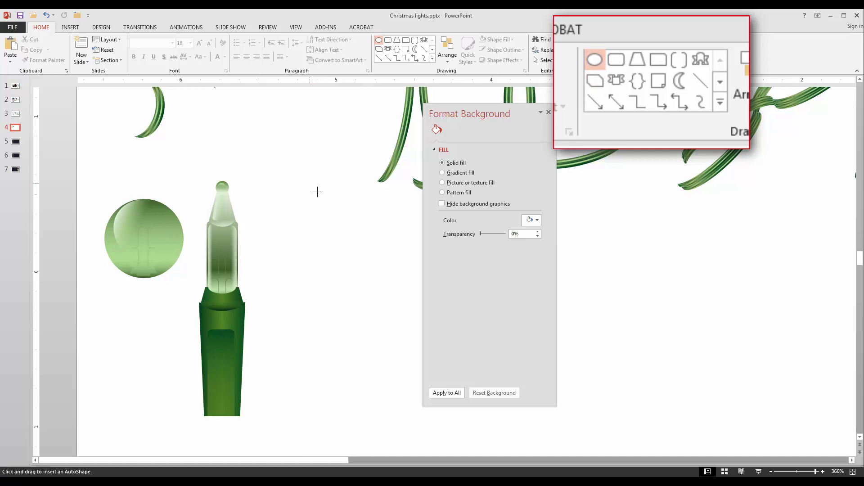
drag(317, 192, 325, 198)
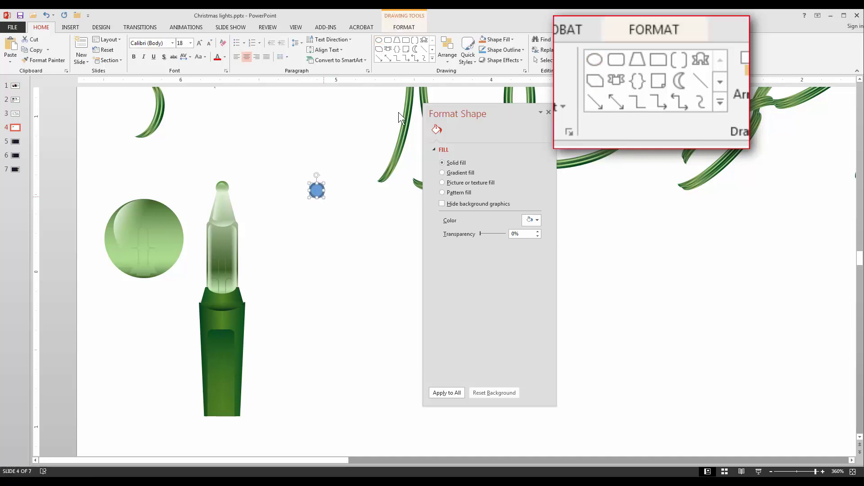
click(397, 40)
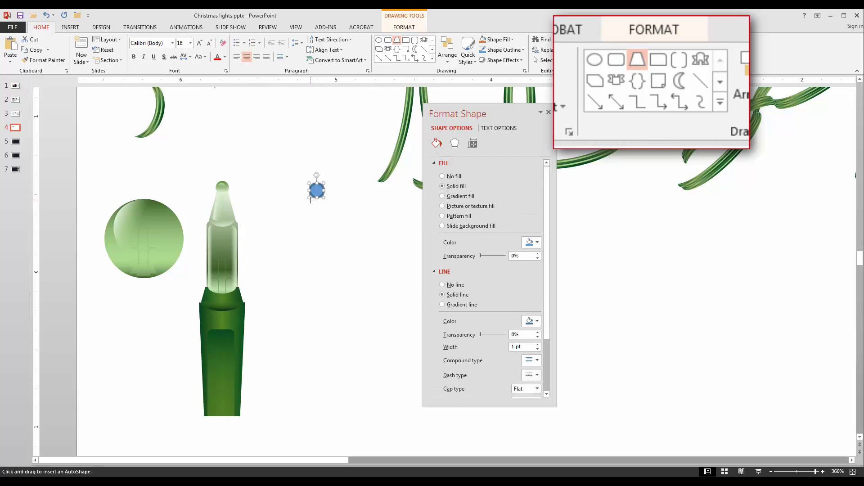
drag(310, 199, 321, 221)
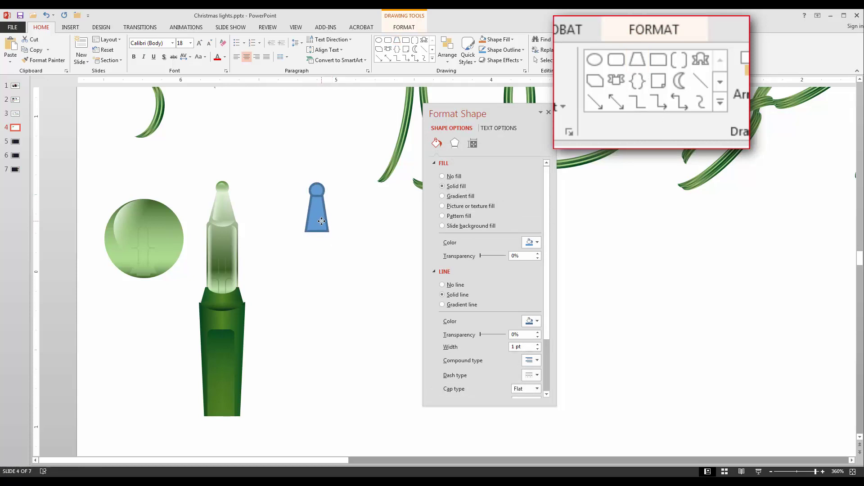
click(388, 40)
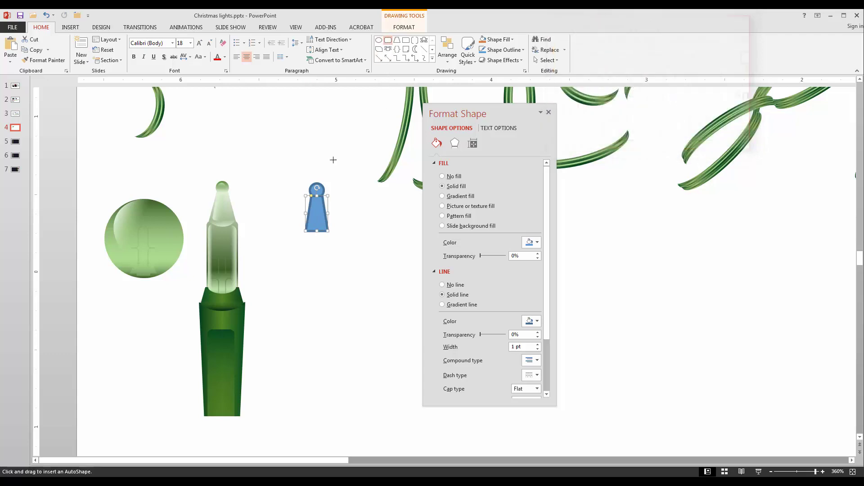
drag(302, 233, 332, 323)
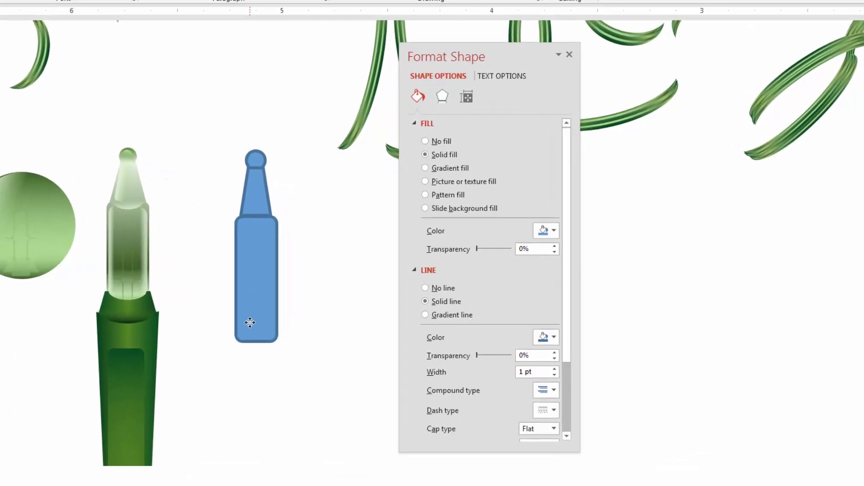
Step: Remove the outlines from the circle, trapezoid and rounded rectangle, and nudge the rectangle up against the trapezoid
click(281, 358)
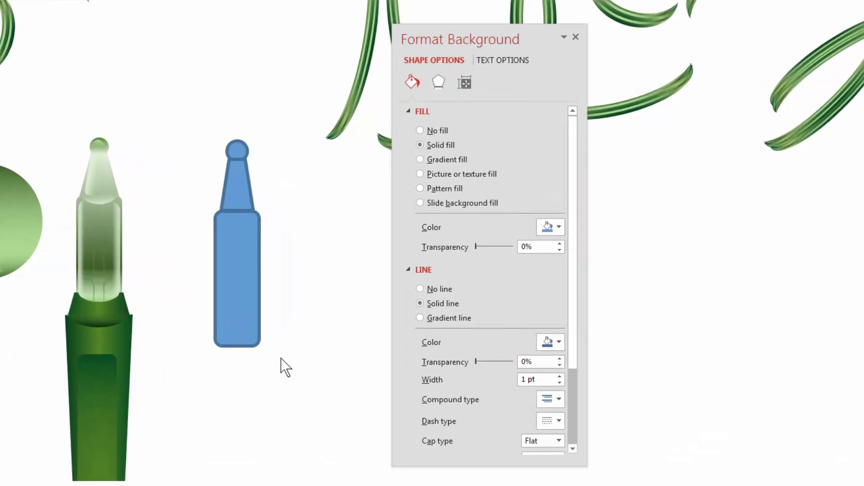
drag(174, 107, 293, 415)
click(434, 291)
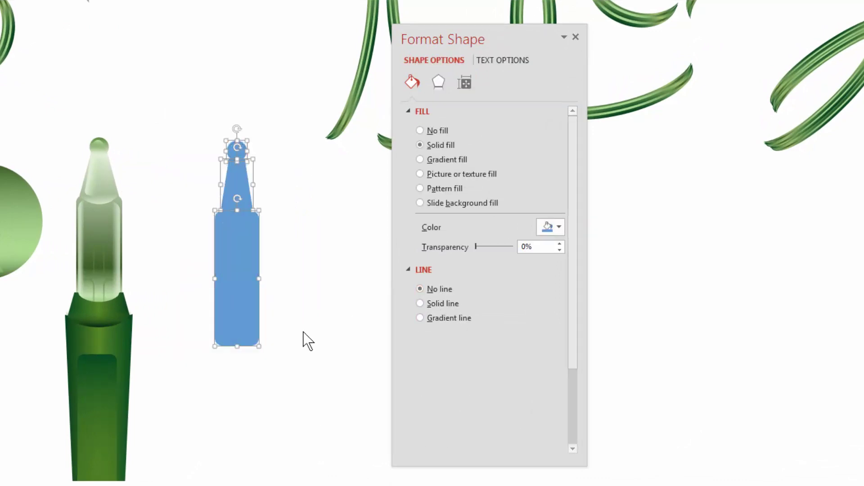
click(256, 380)
click(235, 292)
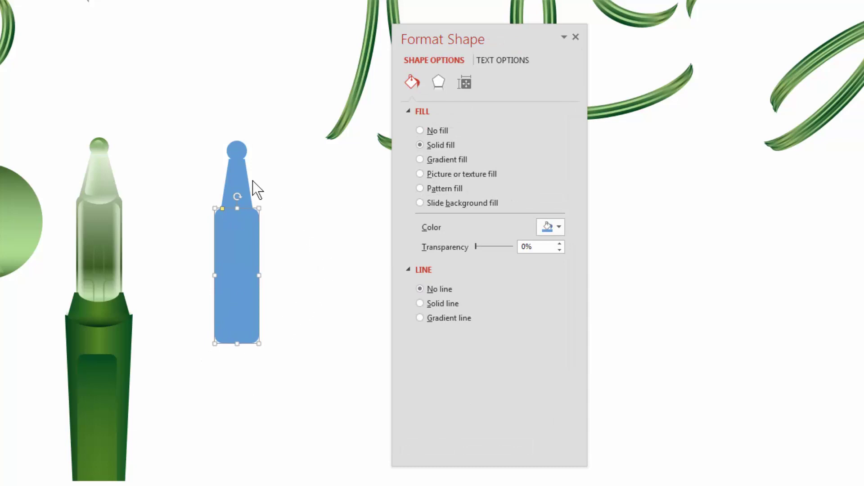
Step: Align the circle, trapezoid and rounded rectangle by their horizontal centers
click(237, 186)
shift+click(234, 256)
click(208, 231)
drag(177, 112, 339, 382)
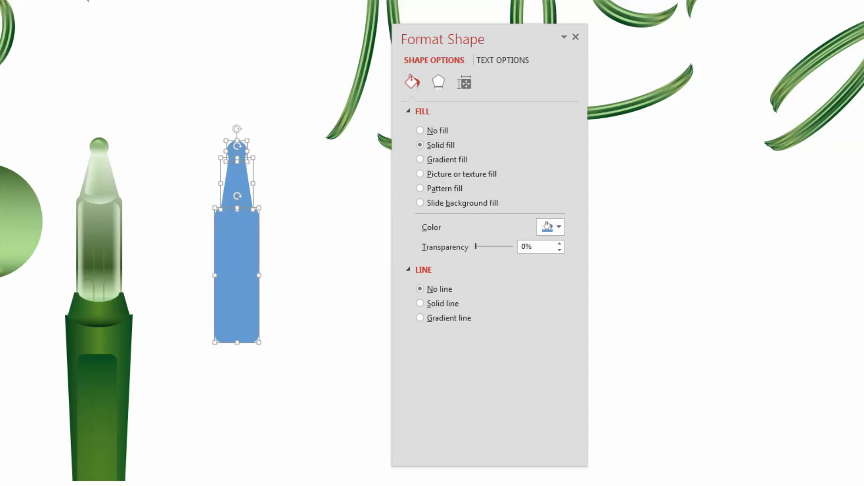
click(652, 1)
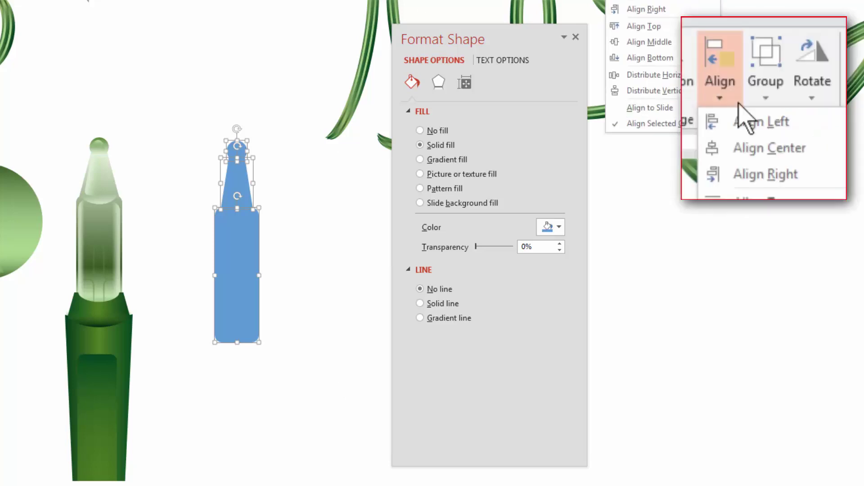
click(651, 4)
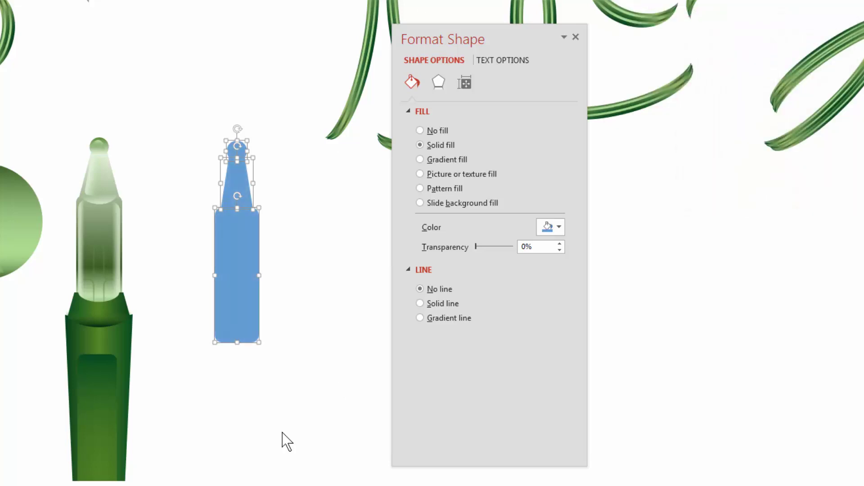
Step: Merge the three aligned shapes into one bulb shape with Union and move it up slightly
click(720, 66)
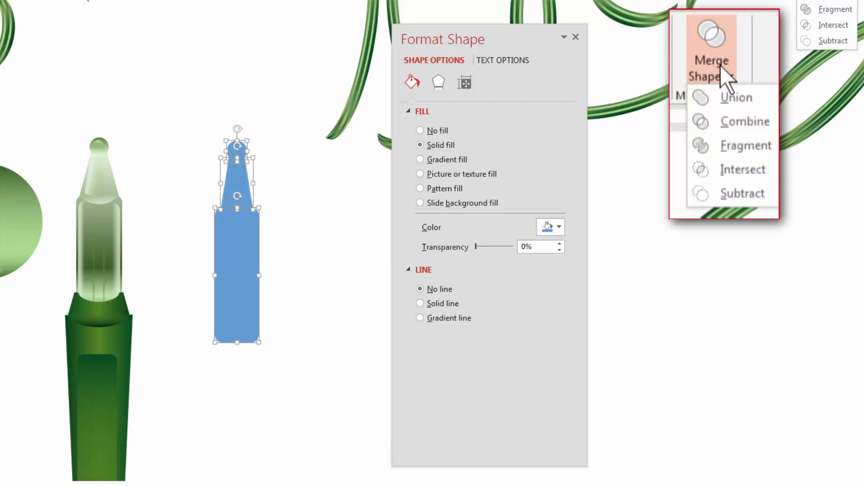
click(732, 102)
click(288, 388)
click(240, 286)
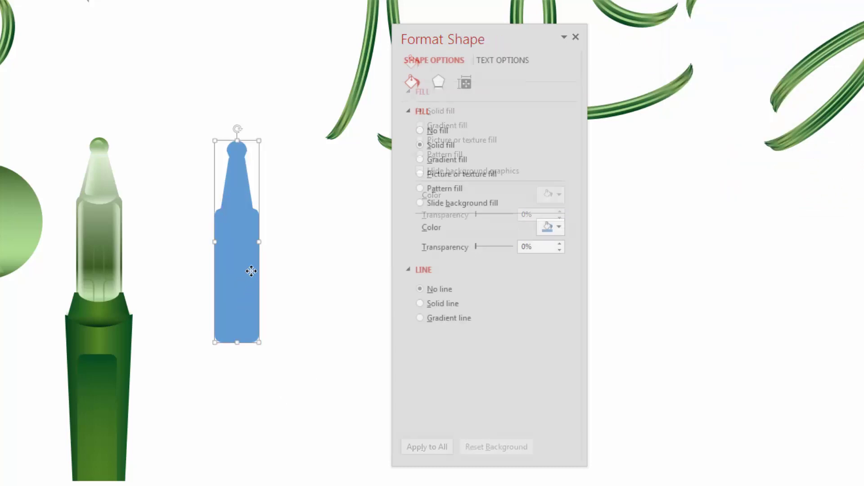
mouse_move(241, 287)
mouse_down()
mouse_move(250, 271)
mouse_move(239, 272)
mouse_move(241, 280)
mouse_up()
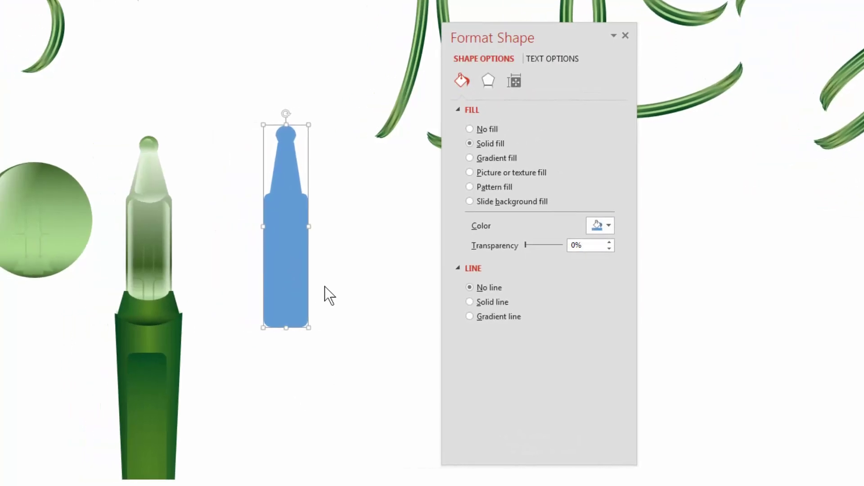
click(346, 283)
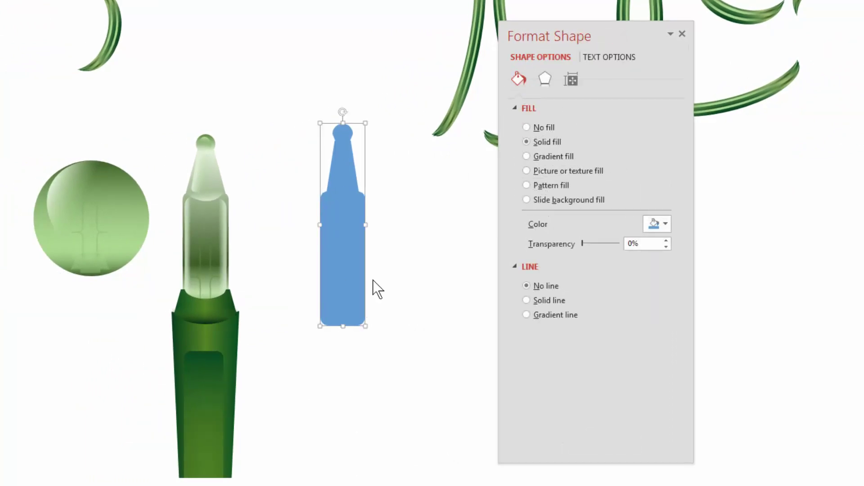
Step: Copy the round globe's gradient formatting onto the merged bulb shape and widen the bulb slightly
click(58, 242)
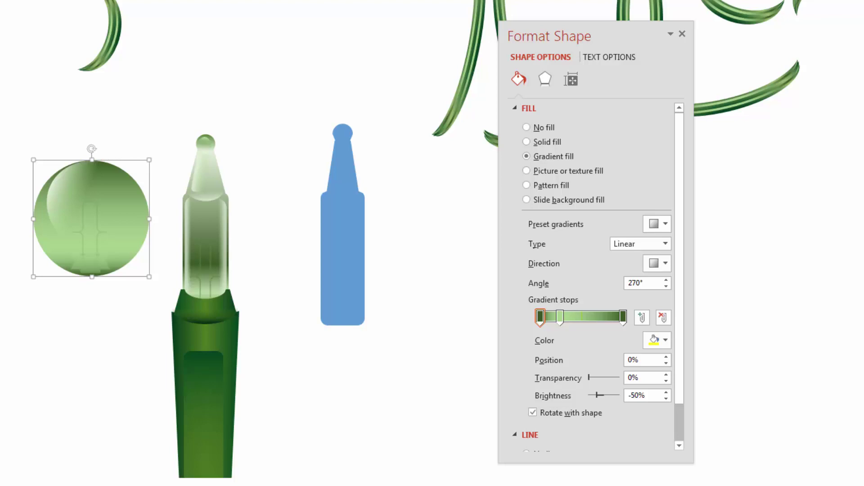
click(101, 90)
click(341, 234)
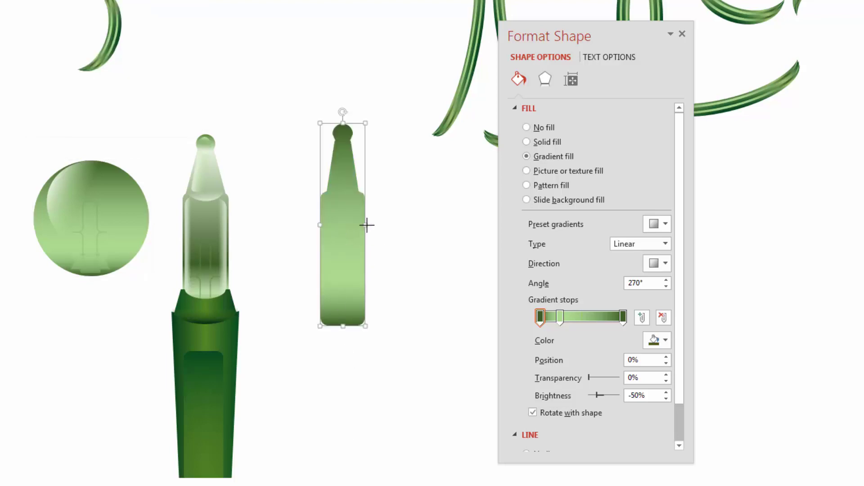
drag(367, 226, 370, 226)
drag(347, 272, 345, 274)
drag(612, 38, 536, 23)
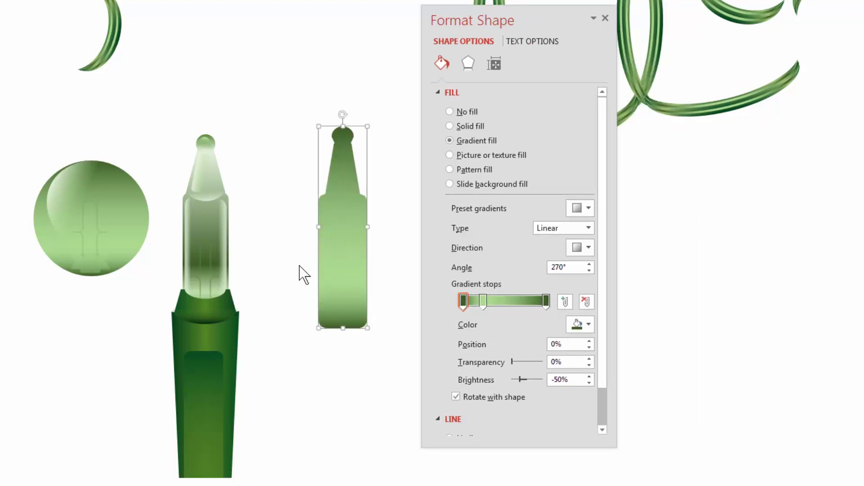
Step: Add two stops to the bulb's gradient: green 25% darker at 57% and green 80% lighter at 92%
click(512, 298)
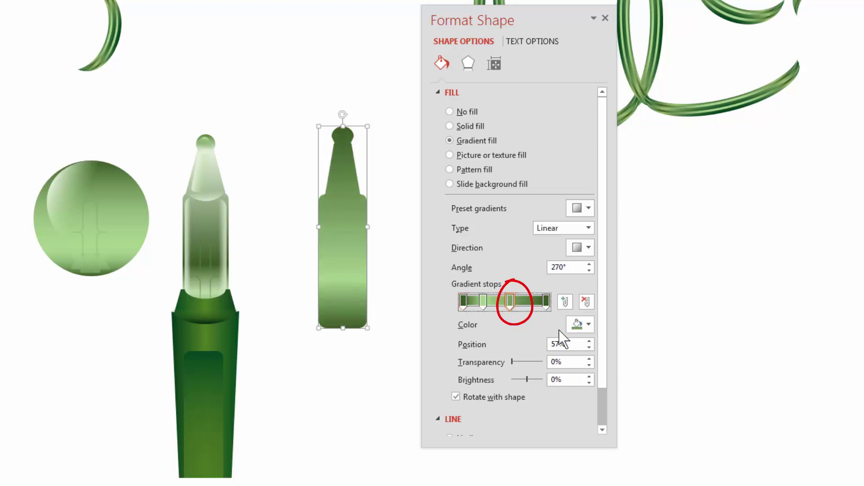
click(584, 326)
click(672, 393)
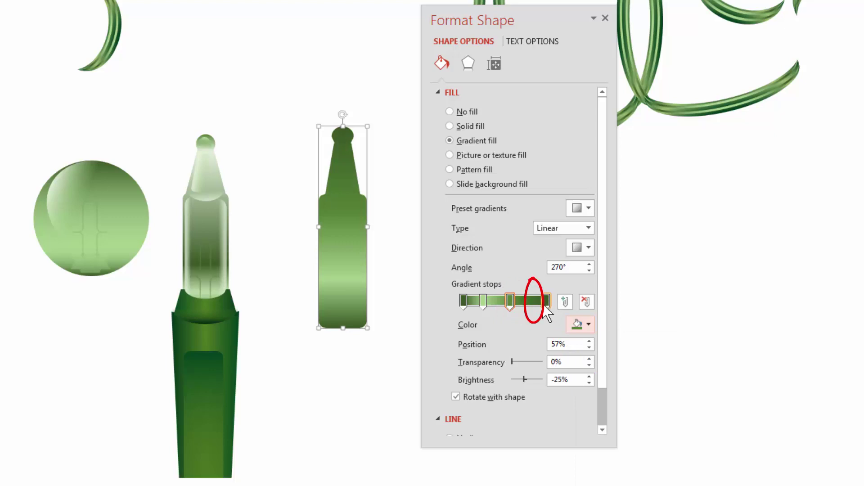
click(540, 301)
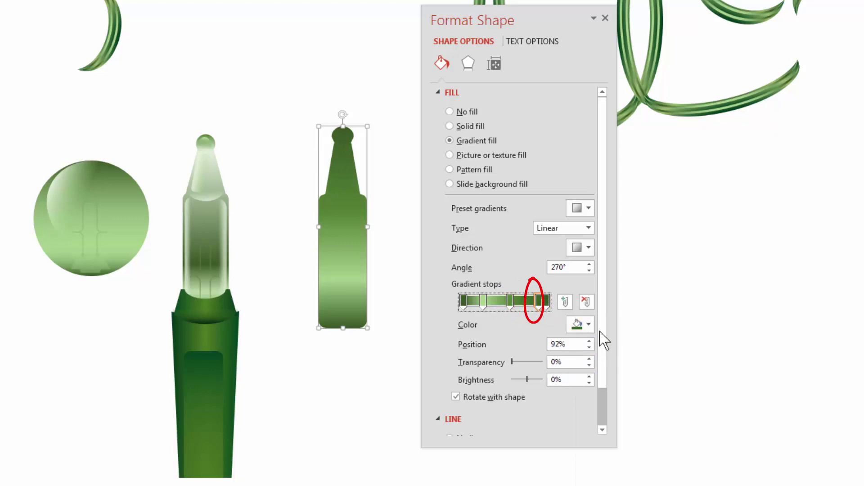
click(587, 323)
click(670, 366)
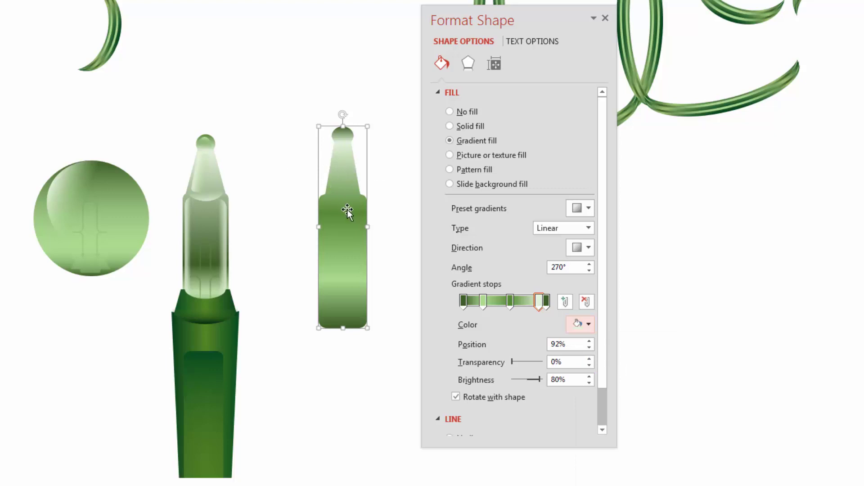
Step: Recolor the 100% gradient stop to green 25% darker and shift the two middle stops lower, placing the darker one at 37%
click(548, 303)
click(588, 324)
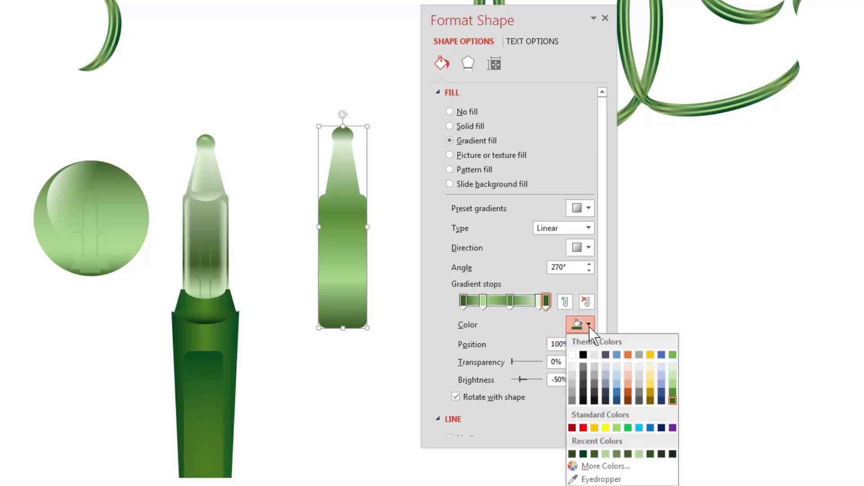
click(672, 391)
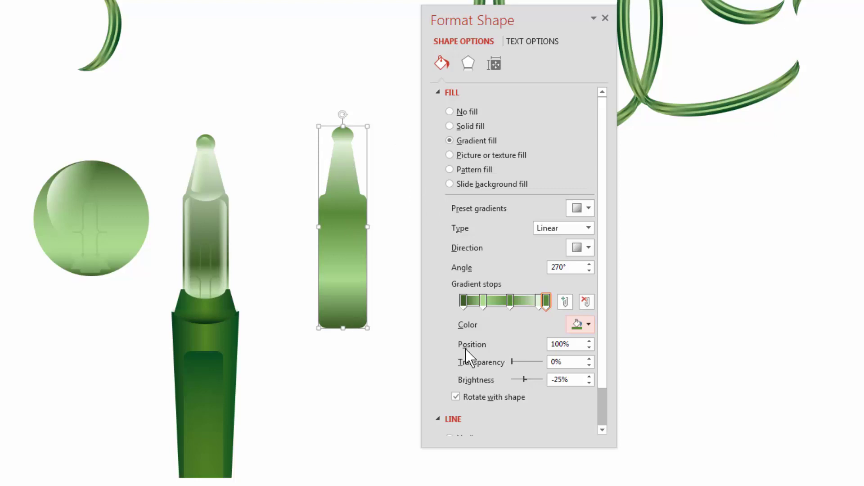
mouse_move(483, 301)
mouse_down()
mouse_move(475, 308)
mouse_move(505, 301)
mouse_move(500, 309)
mouse_up()
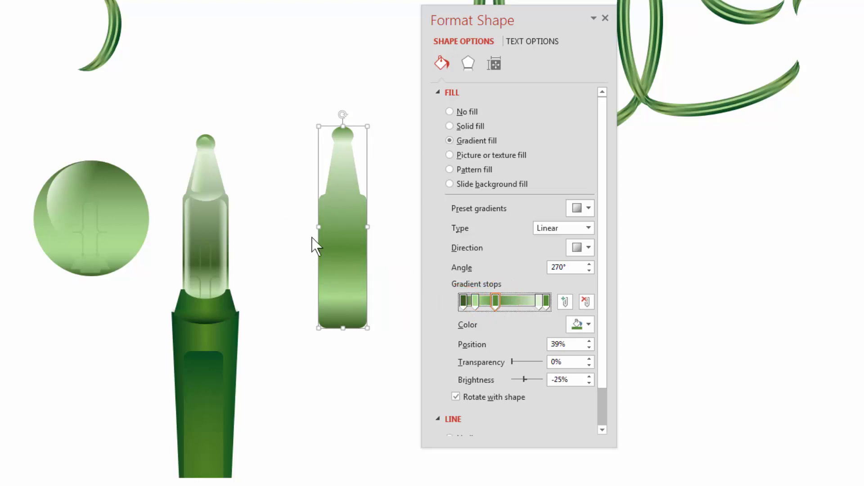
drag(496, 302, 493, 301)
drag(357, 242, 352, 231)
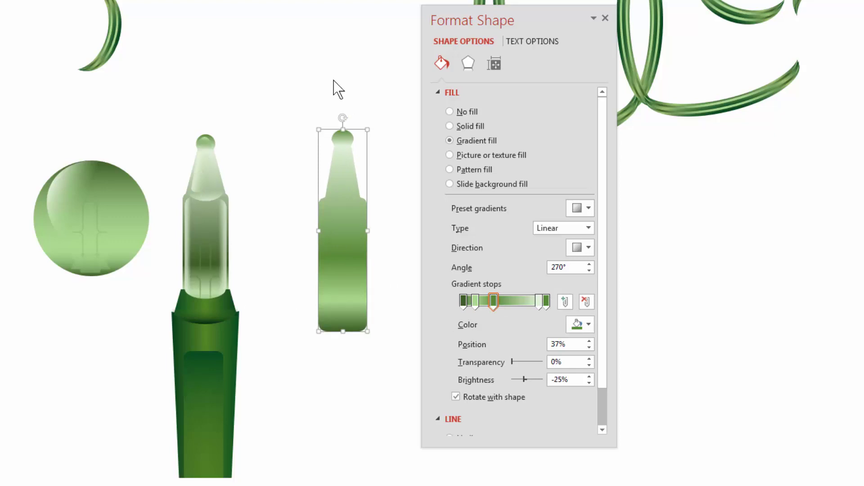
Step: Draw a narrow rounded rectangle beside the new bulb and copy the globe highlight's transparent gradient formatting onto it
drag(270, 94, 296, 167)
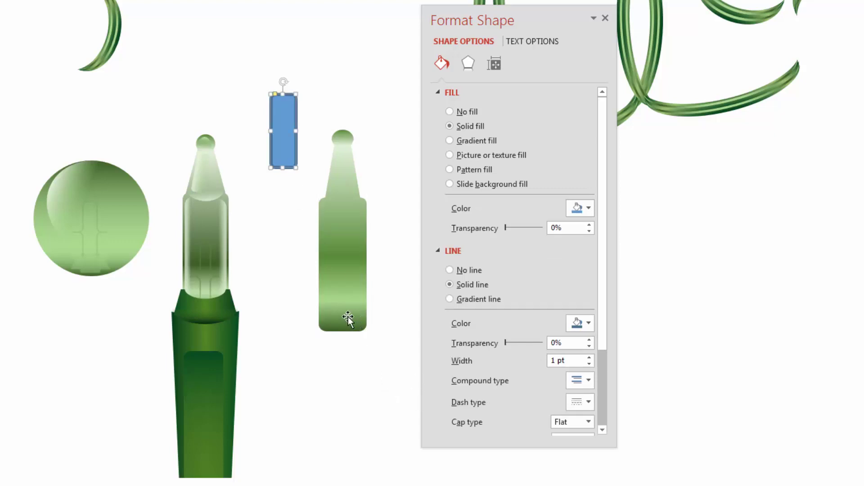
click(64, 193)
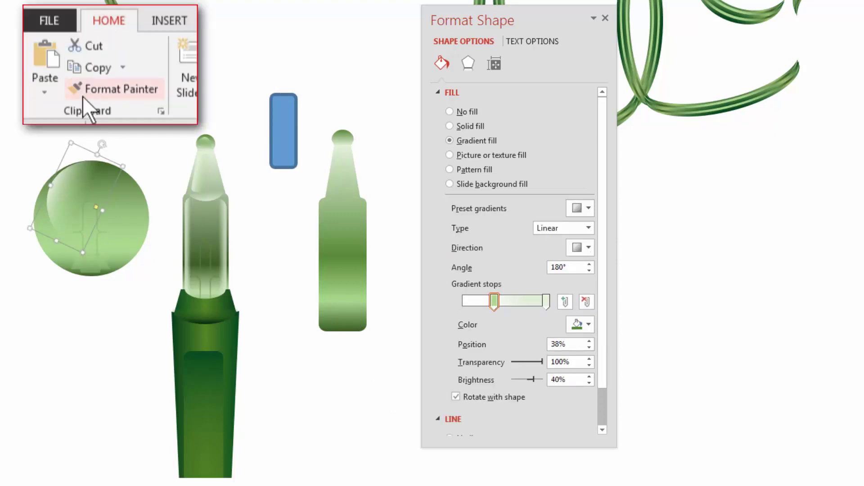
click(100, 90)
click(284, 130)
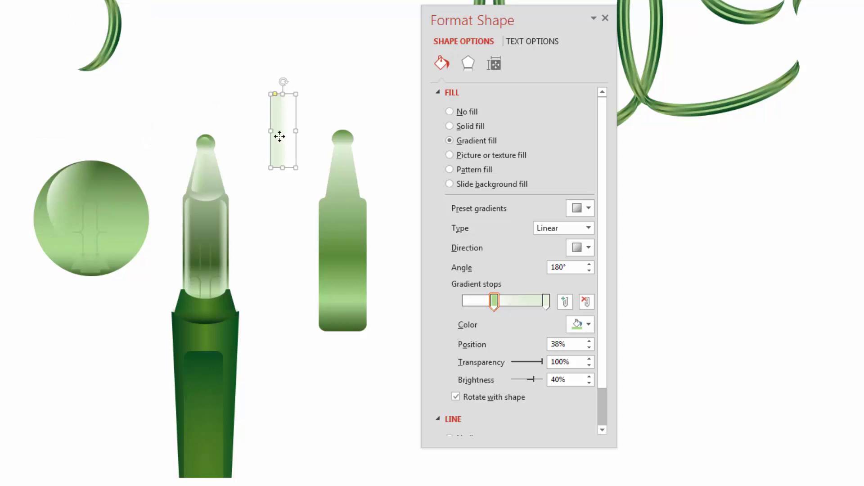
Step: Place the highlight on the bulb's tapered neck, shorten it and tilt it to follow the neck's left edge
drag(280, 136, 349, 185)
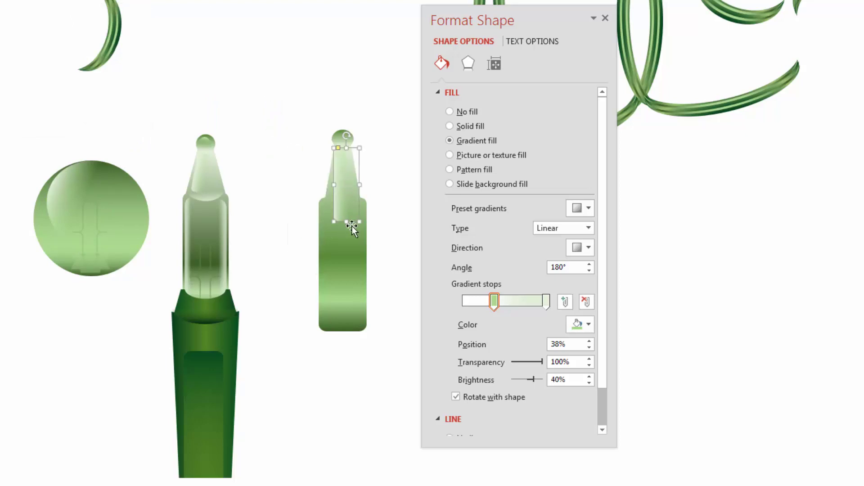
drag(346, 222, 339, 200)
drag(345, 135, 354, 137)
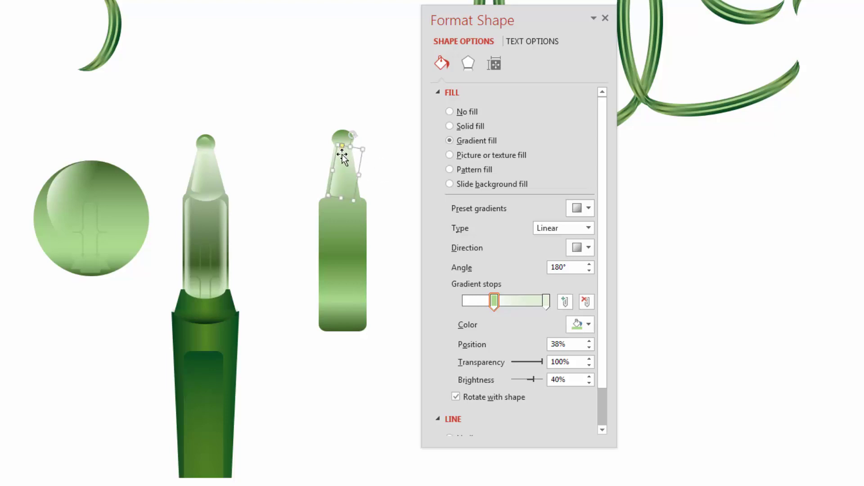
click(355, 171)
drag(356, 173, 350, 172)
click(285, 164)
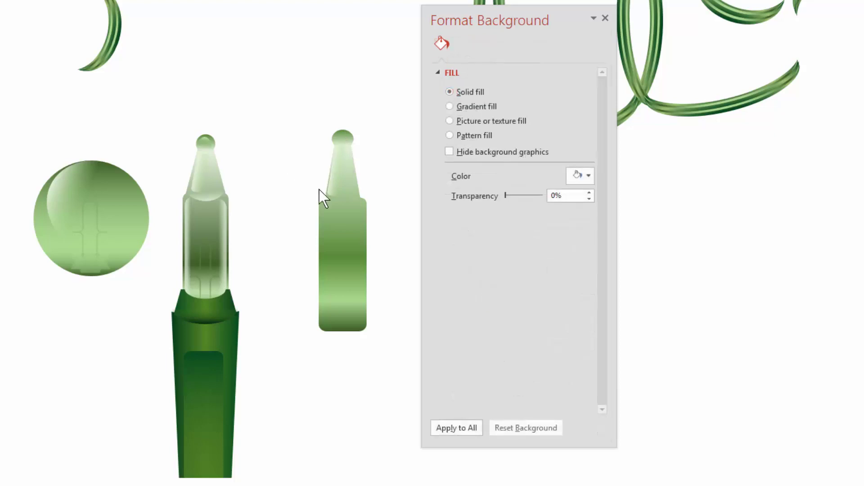
click(339, 188)
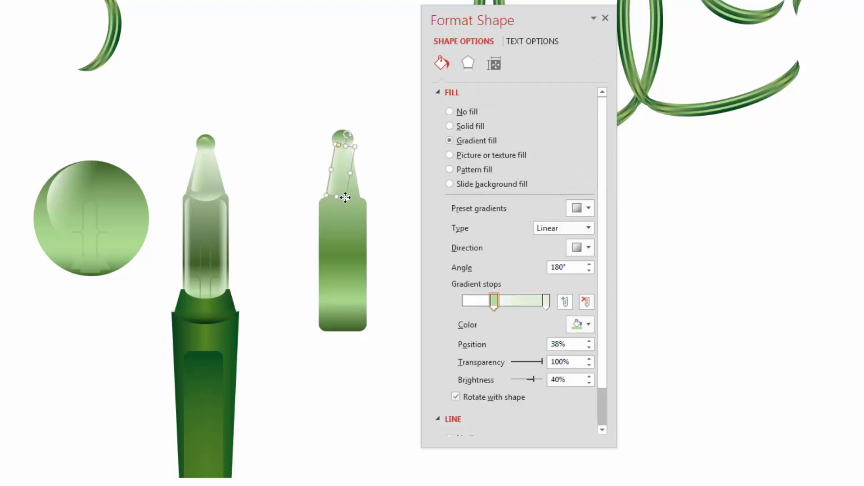
key(Escape)
click(321, 190)
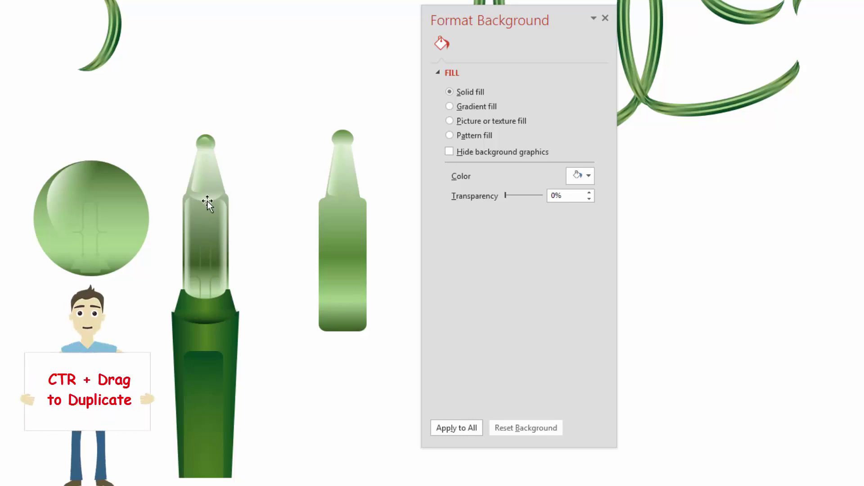
Step: Duplicate the globe's curved highlight, then rotate, shrink and fit the copy across the base of the new bulb's neck
click(56, 190)
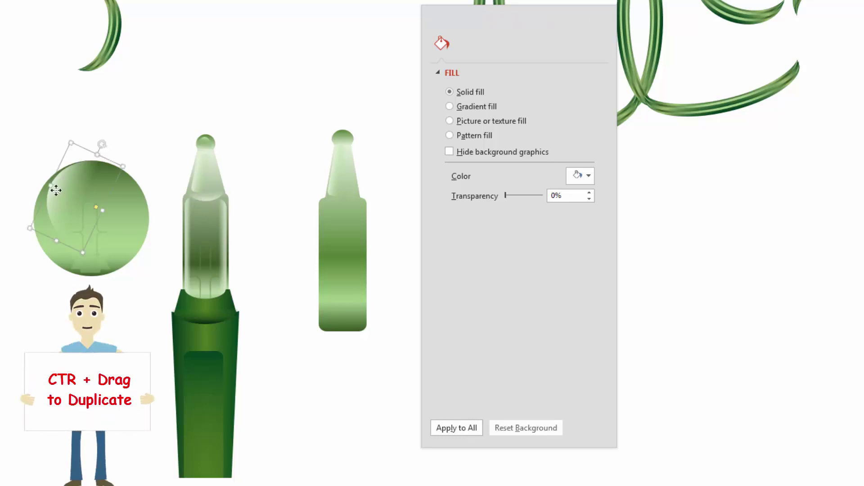
drag(56, 191, 261, 156)
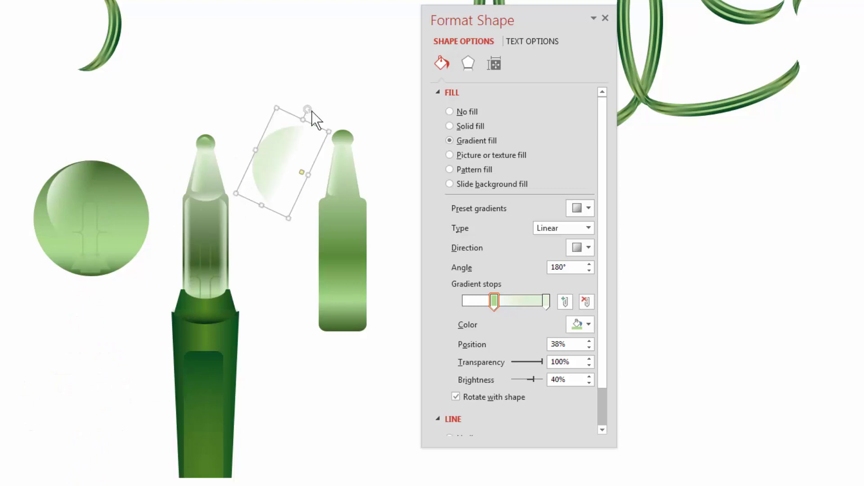
drag(308, 108, 343, 199)
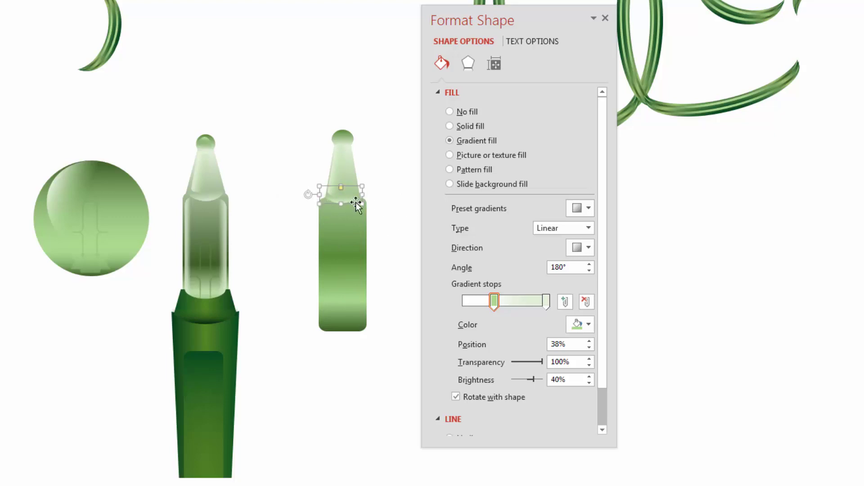
click(380, 200)
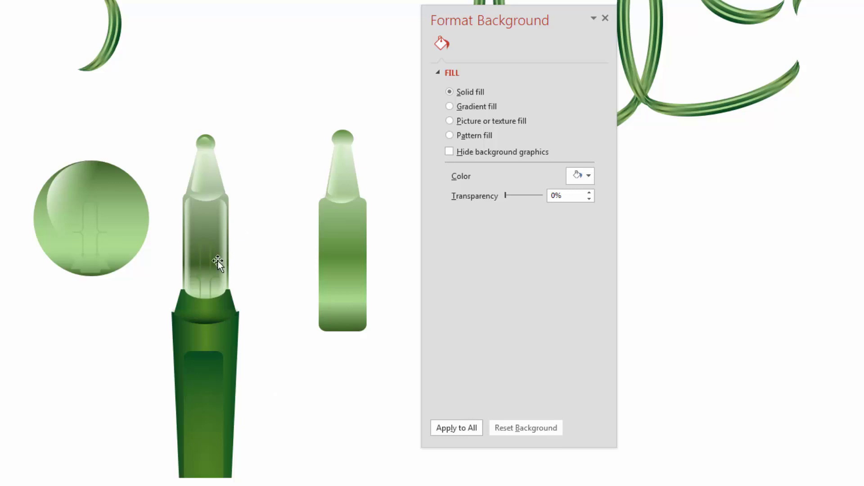
Step: Duplicate the neck highlight onto the bulb's body, straighten it upright and stretch it along the body's left edge
click(334, 173)
click(336, 246)
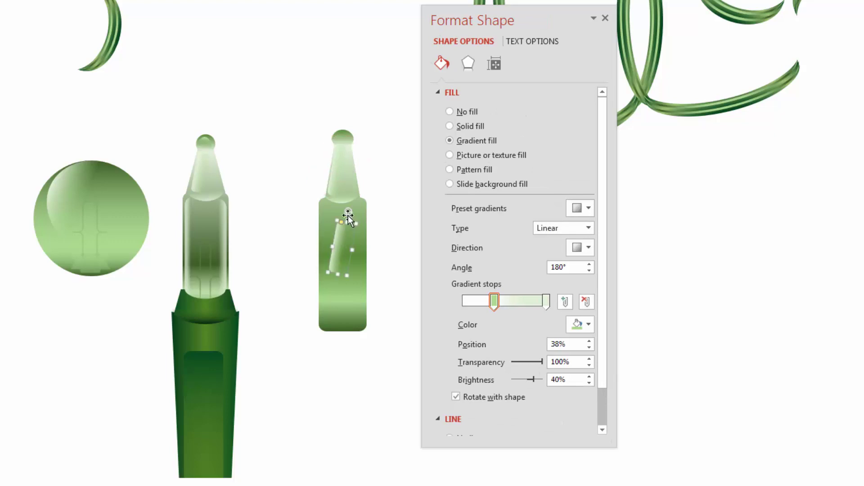
drag(348, 211, 342, 210)
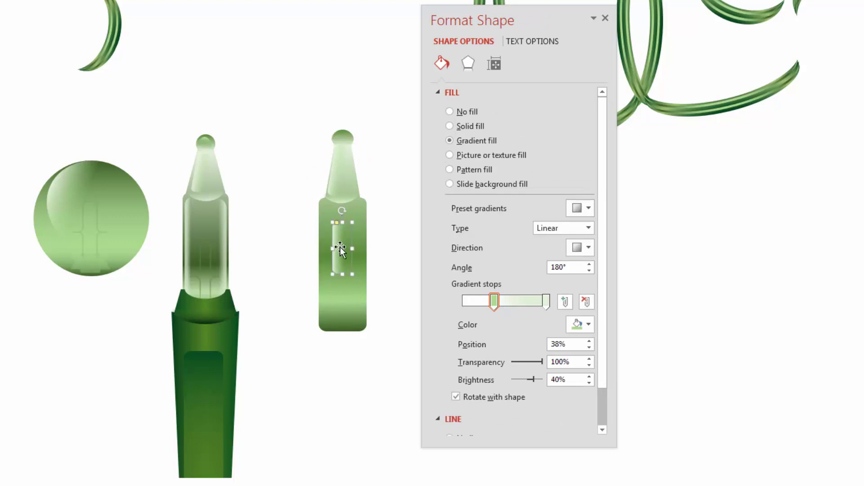
drag(340, 249, 328, 325)
click(303, 373)
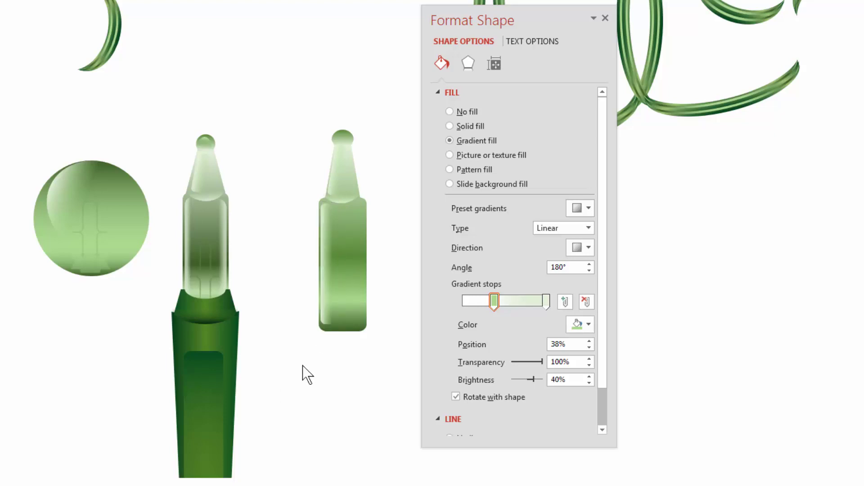
Step: Duplicate the body's left highlight to the right edge and flip the copy horizontally
click(325, 265)
drag(325, 265, 352, 266)
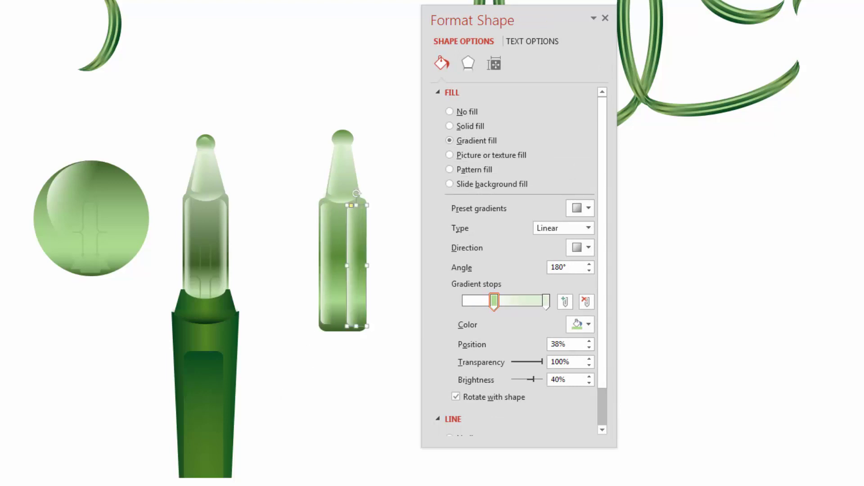
click(612, 57)
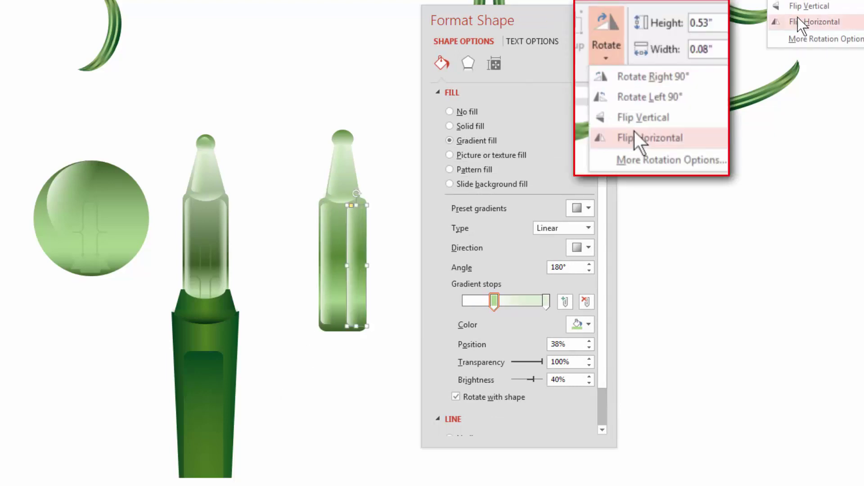
click(811, 22)
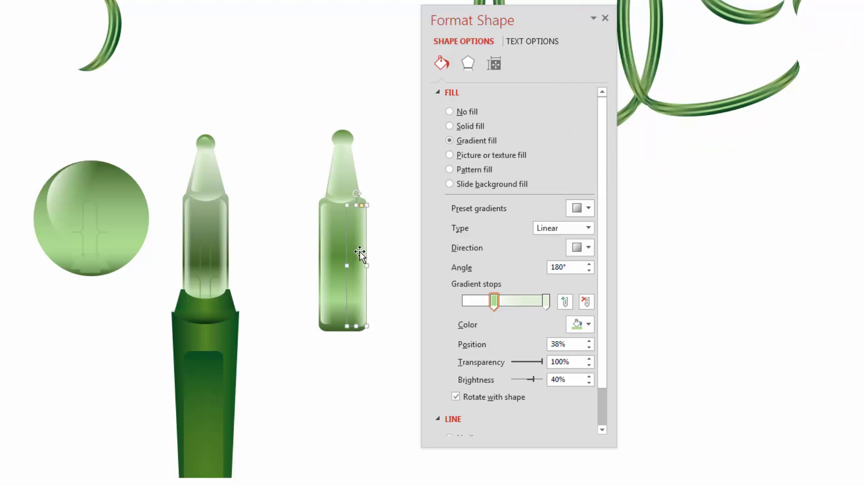
key(Escape)
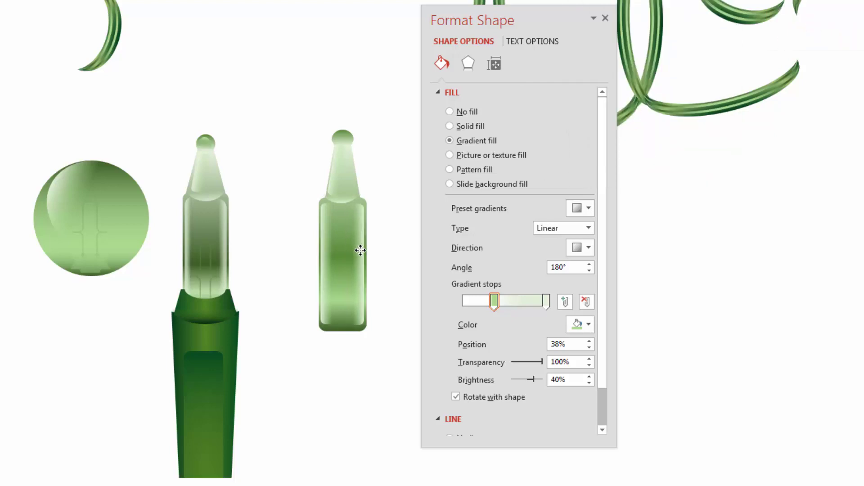
click(360, 250)
click(386, 225)
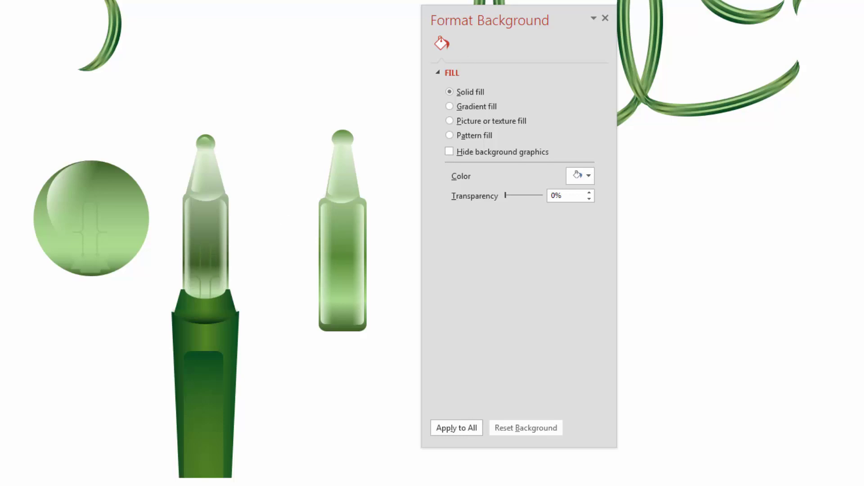
Step: Draw a tall, narrow double brace between the two bulbs and increase the curvature of its corners
click(442, 1)
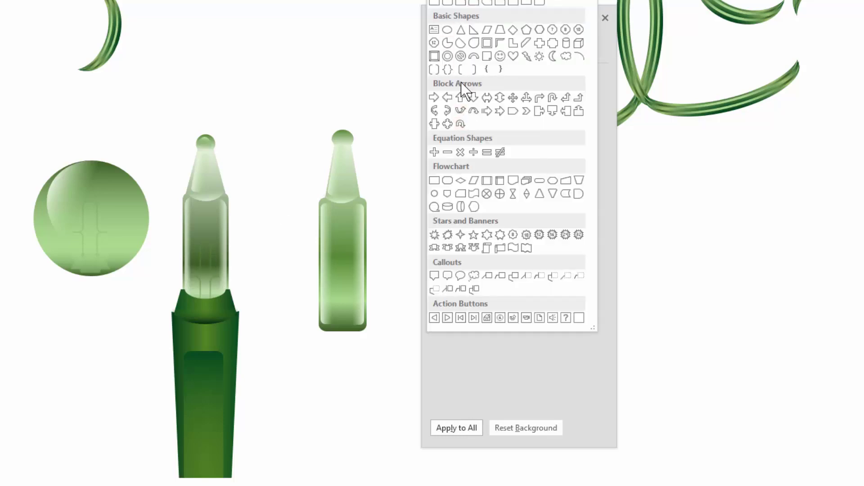
click(447, 69)
drag(268, 143, 301, 232)
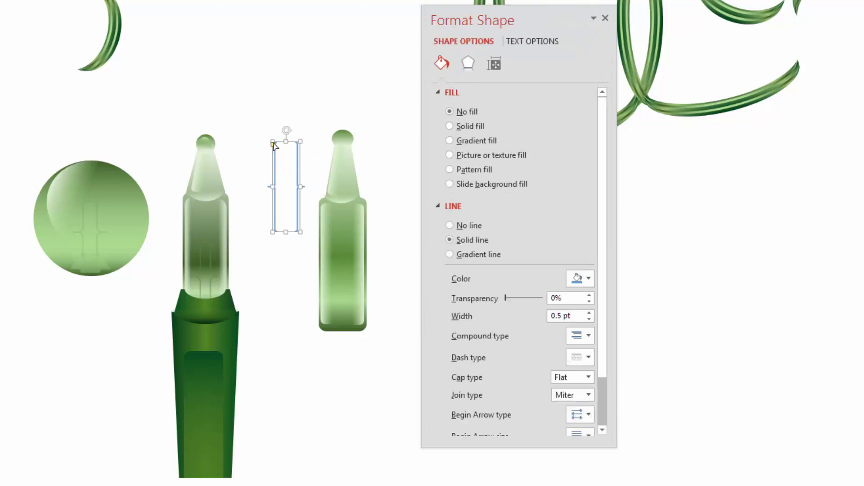
drag(274, 145, 285, 149)
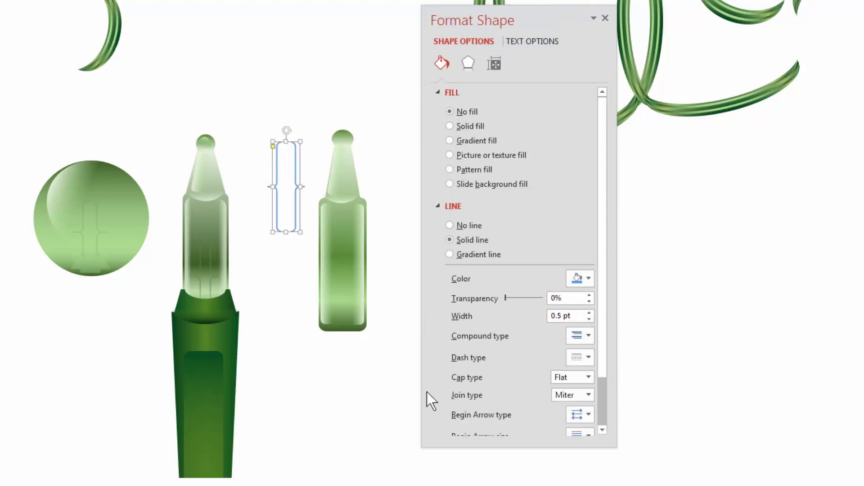
Step: Give the double brace a darker green outline at 64% transparency, narrow it and place it inside the bulb's lower body as a filament
click(588, 278)
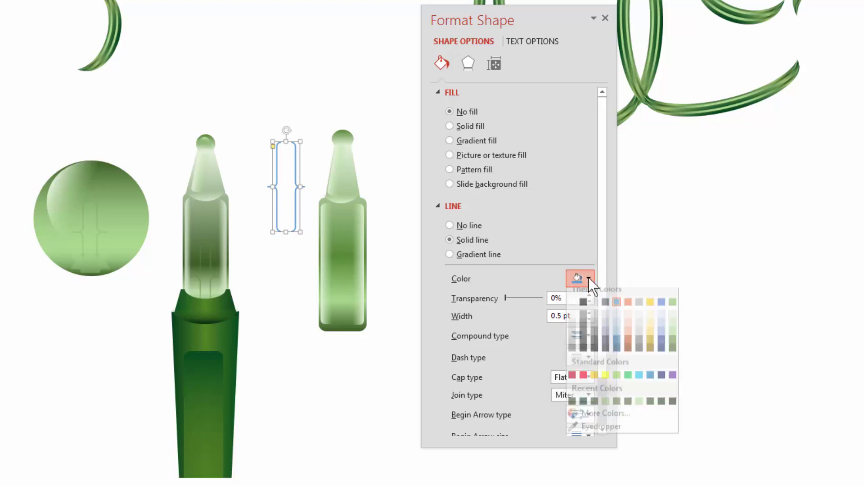
click(672, 346)
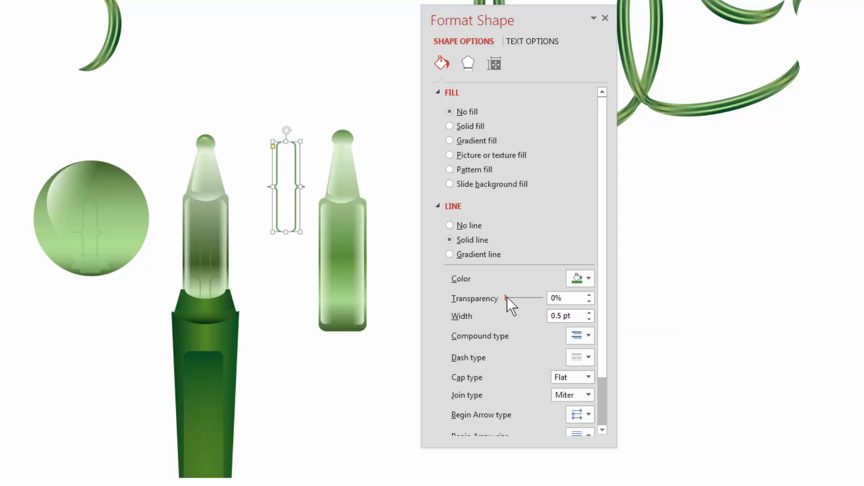
drag(507, 297, 531, 296)
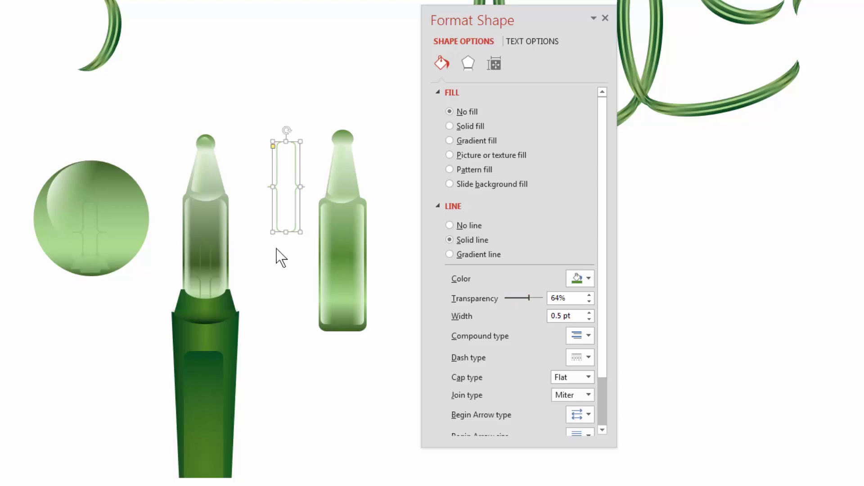
drag(293, 216, 348, 279)
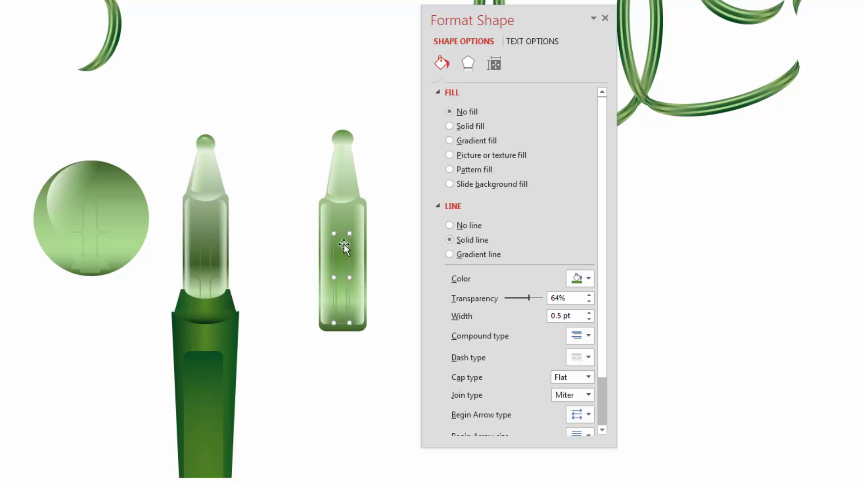
click(322, 443)
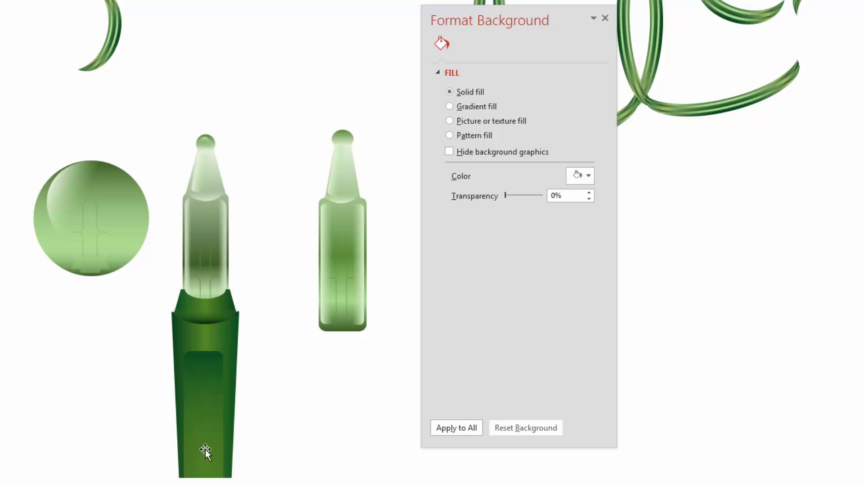
Step: Narrow the two side highlights on the bulb's body and shift the whole bulb closer to the finished one
click(361, 326)
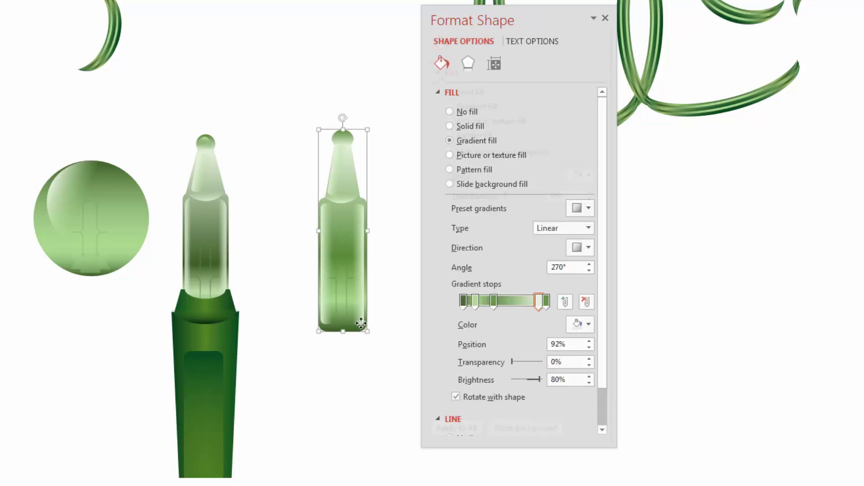
click(360, 251)
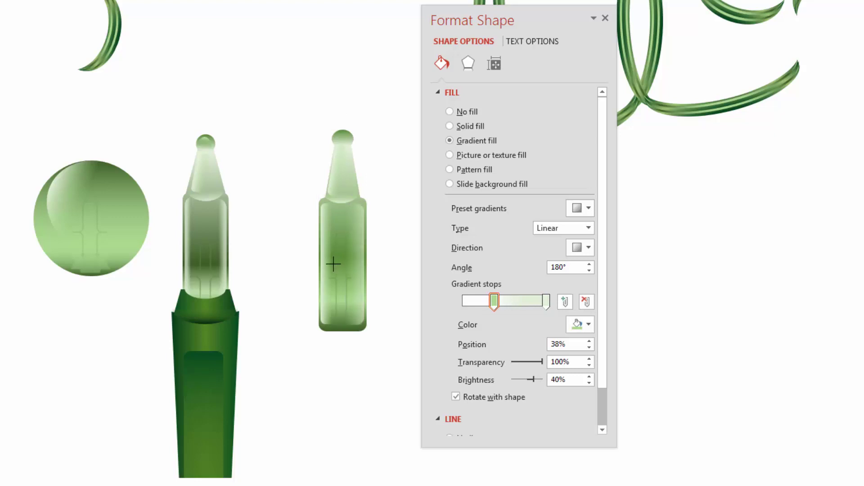
key(Escape)
drag(331, 264, 353, 267)
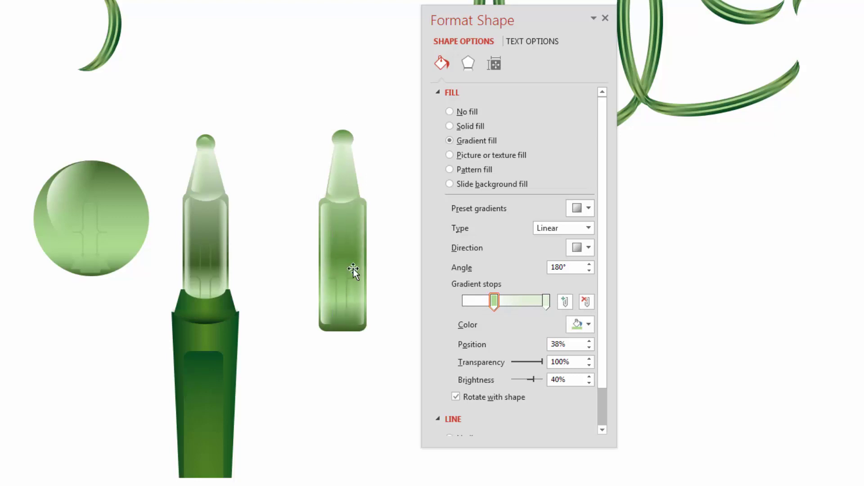
click(374, 293)
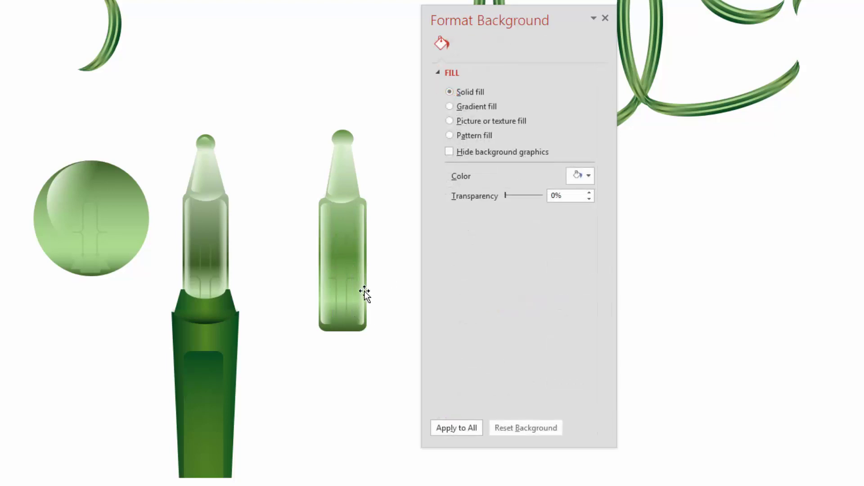
click(364, 295)
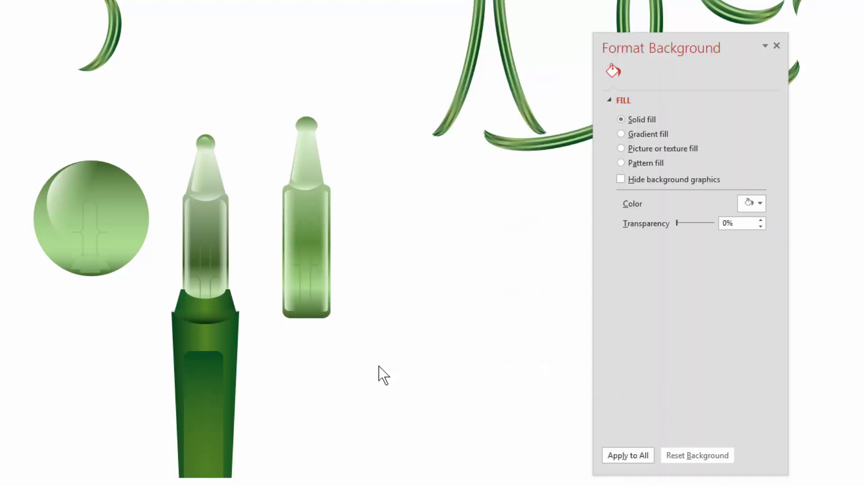
Step: Duplicate the curved highlight at the neck's base and fit the copy onto the bulb's round tip
click(308, 187)
drag(308, 187, 306, 121)
click(386, 144)
click(305, 126)
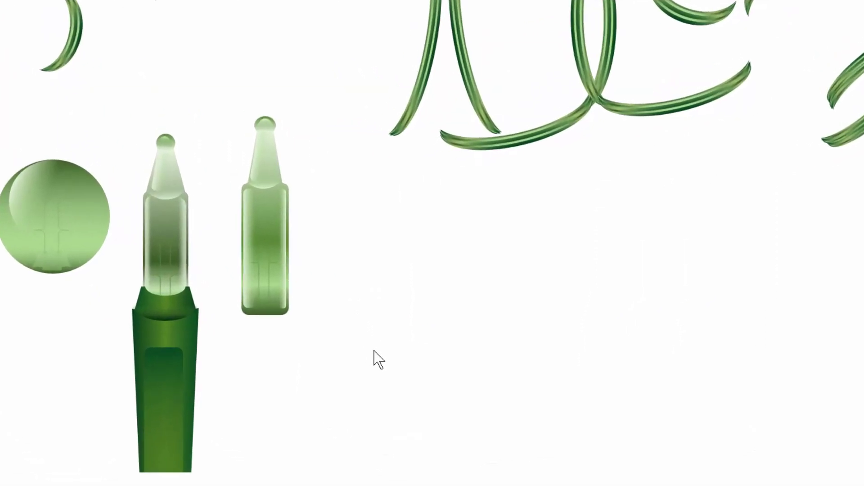
Step: Duplicate the bulb's base shape beside it and recolor the copy's 100% gradient stop to green 50% darker
click(285, 188)
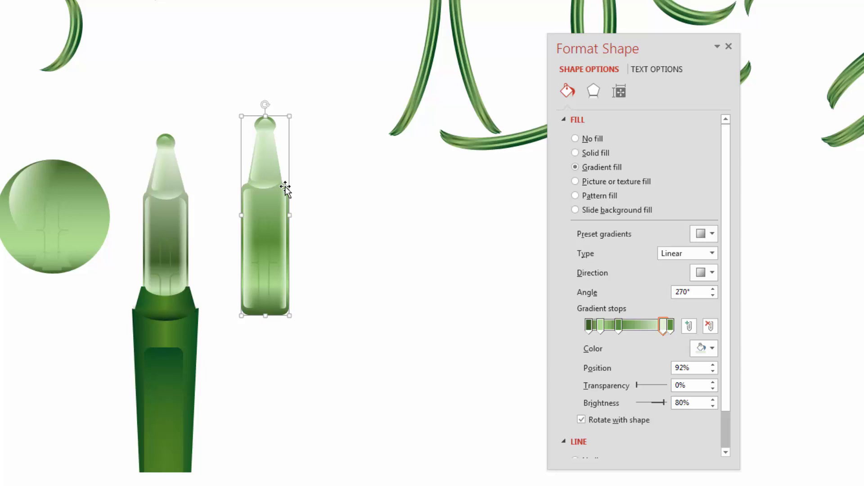
drag(285, 188, 392, 214)
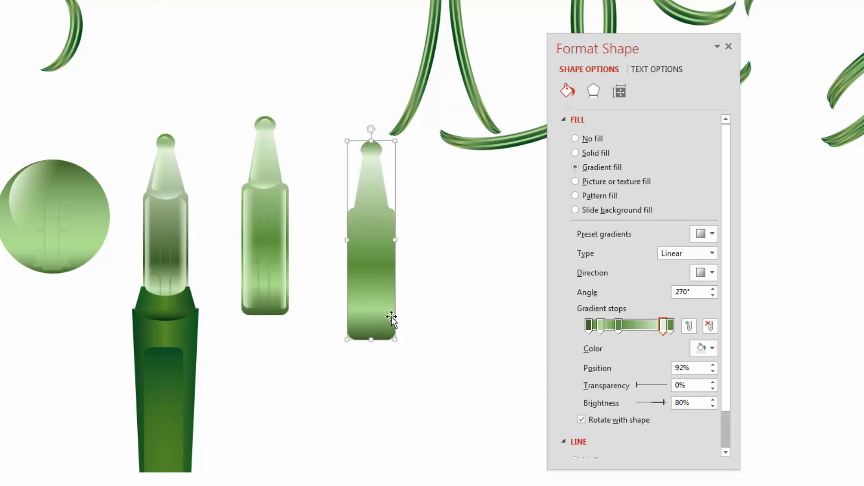
click(671, 327)
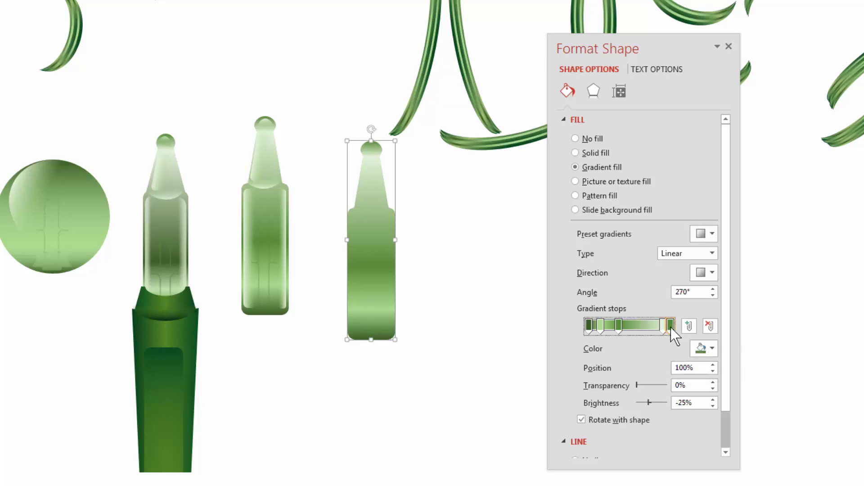
click(713, 349)
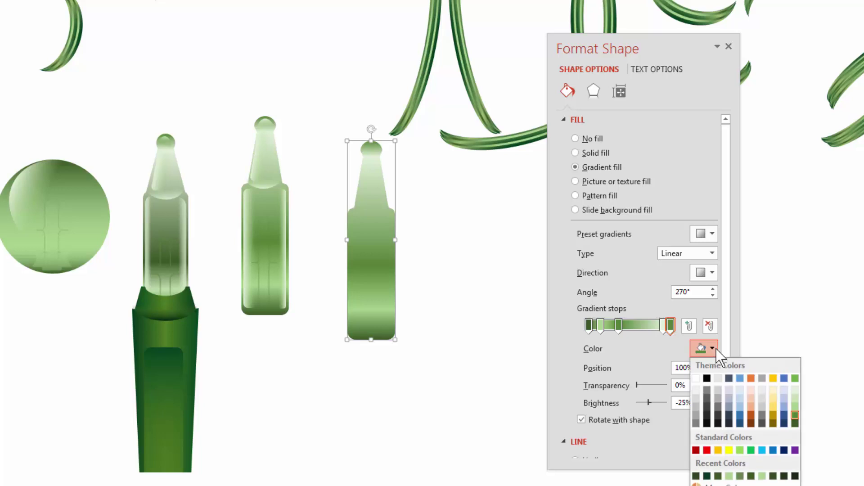
click(796, 415)
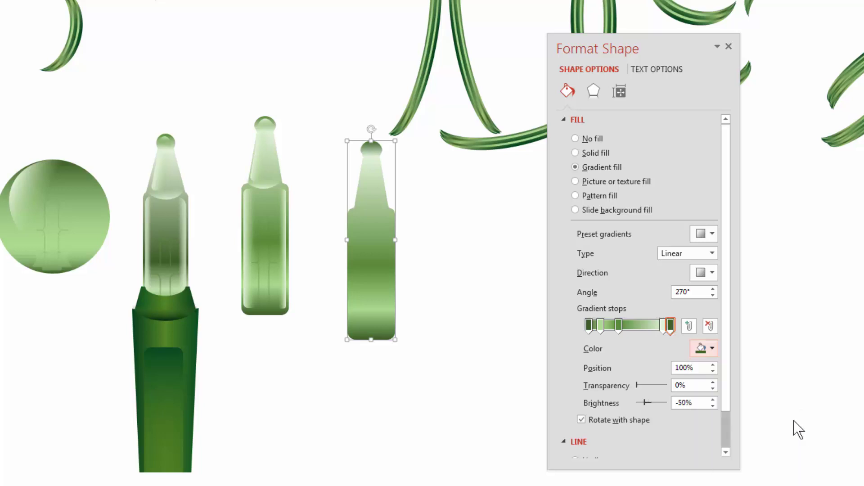
Step: Recolor the bulb copy's gradient stops: plain green at 92% and 15%, and green 50% darker at 37%
click(663, 325)
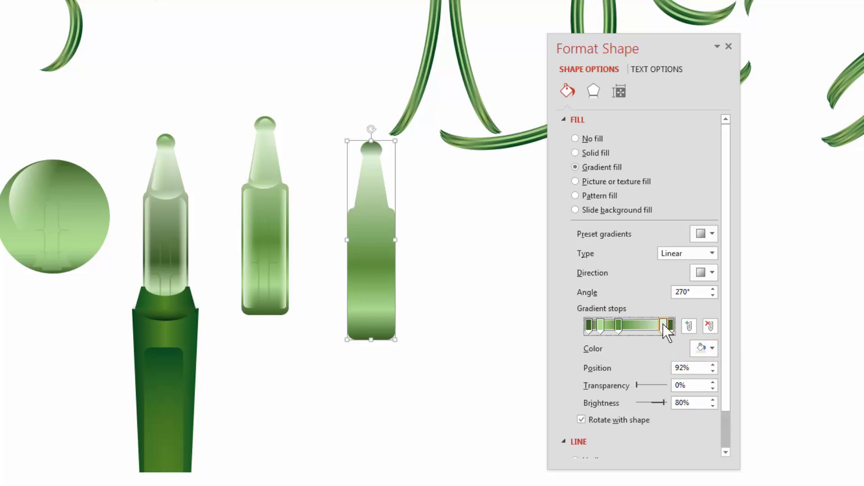
click(713, 348)
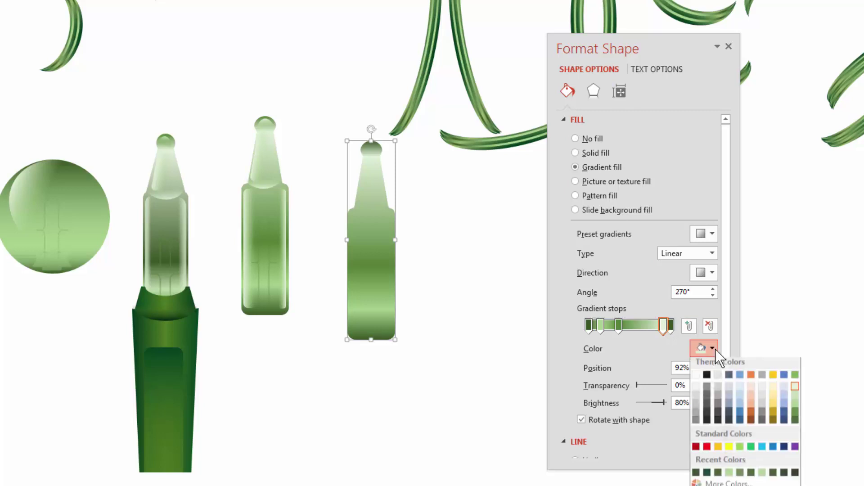
click(796, 379)
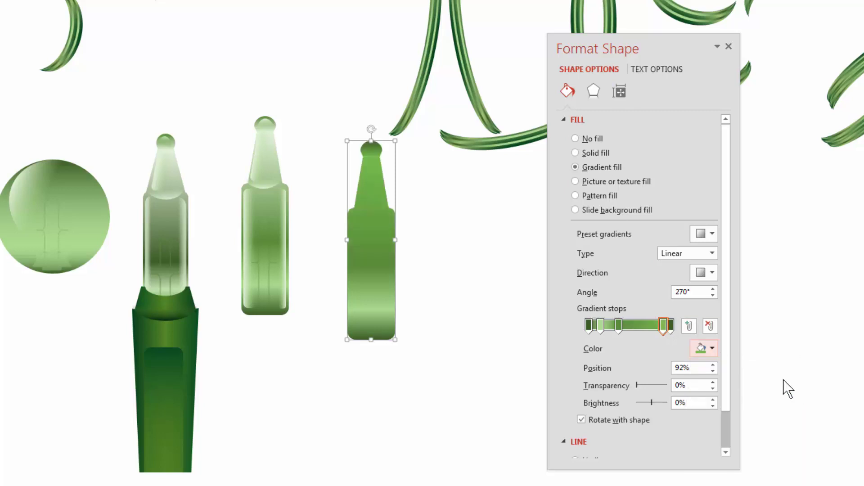
click(619, 325)
click(713, 348)
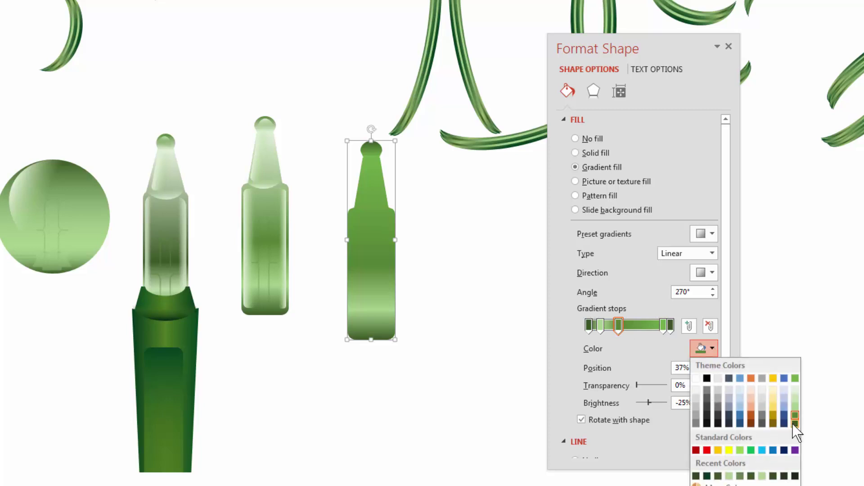
click(795, 424)
click(600, 325)
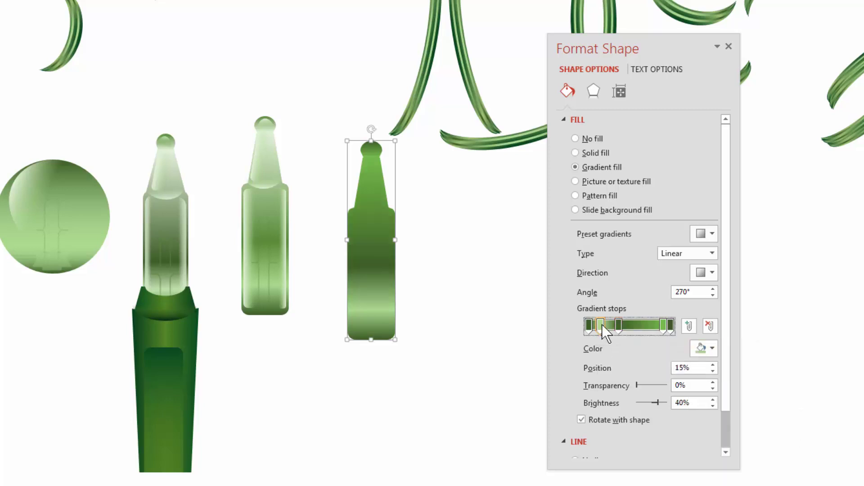
click(712, 349)
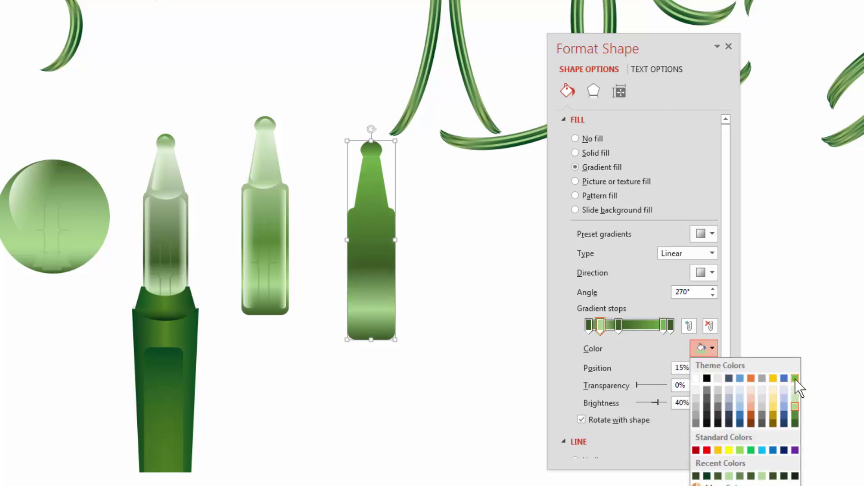
click(795, 379)
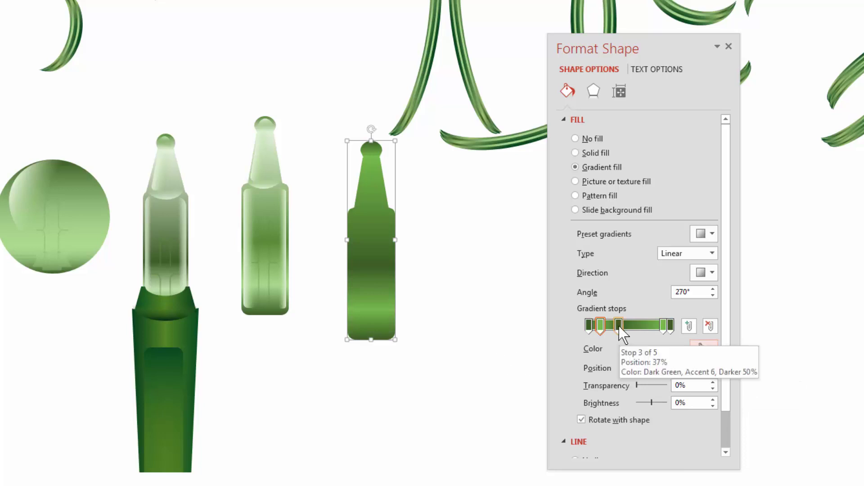
Step: Set the copy's dark middle gradient stop to 38%, keep the upper green stop at 92%, and reposition the shape
drag(619, 326, 620, 326)
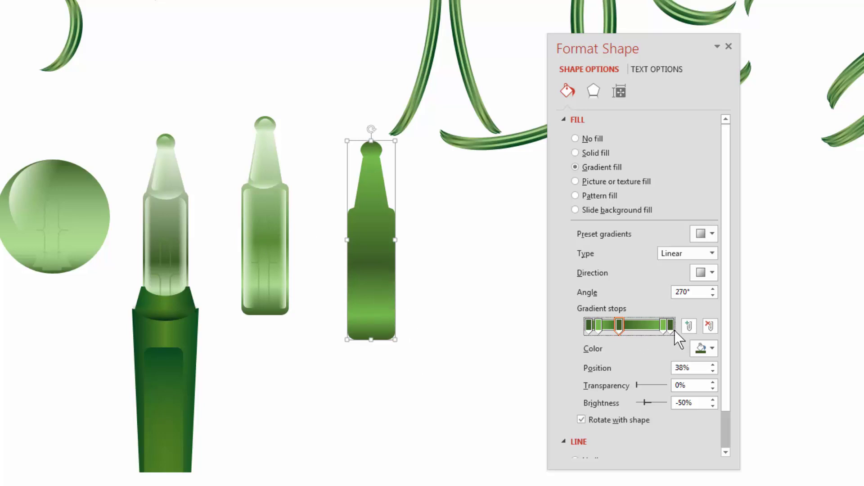
drag(664, 327, 663, 328)
drag(657, 325, 640, 326)
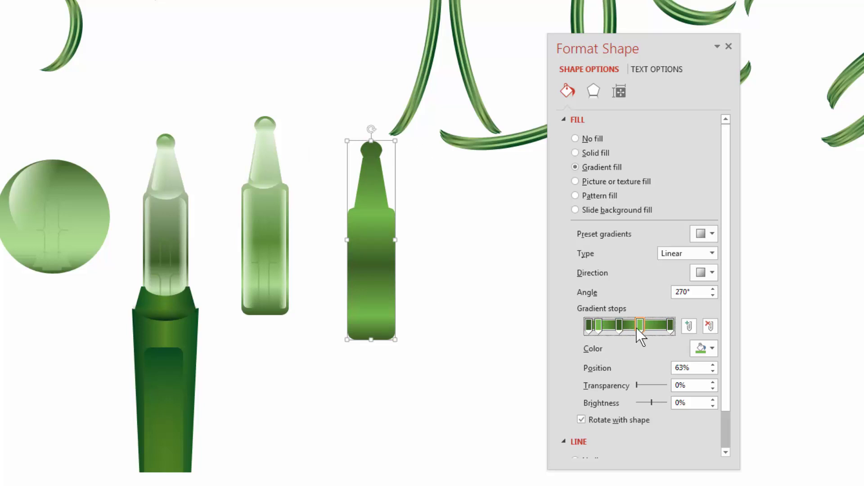
drag(637, 329, 660, 332)
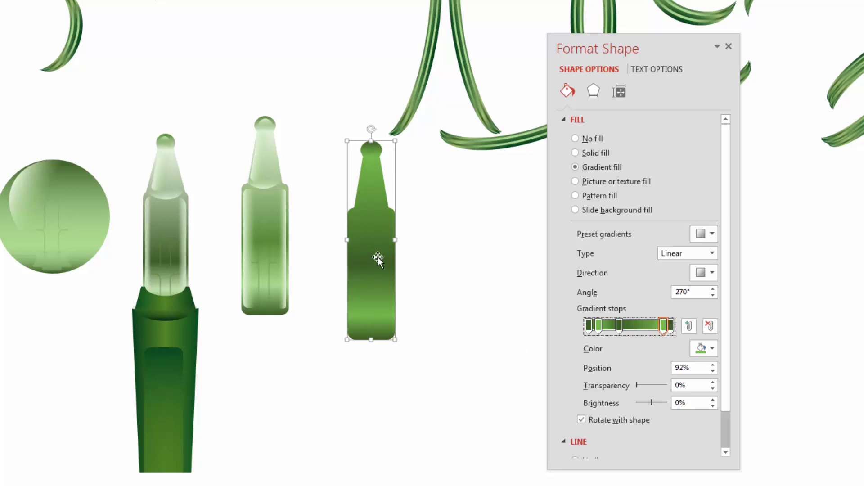
drag(379, 256, 386, 269)
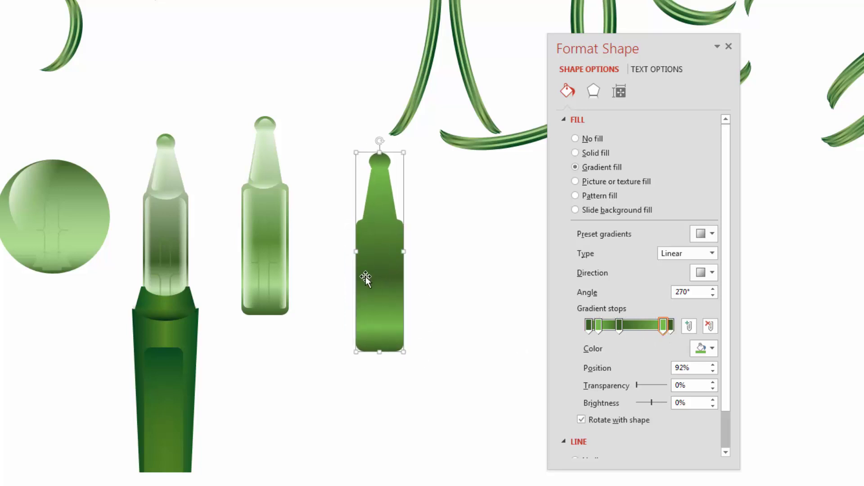
drag(381, 263, 375, 247)
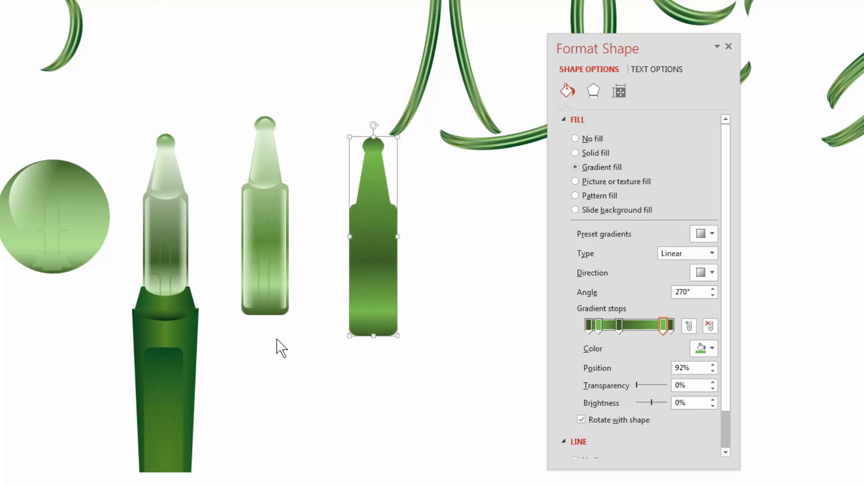
Step: Copy the finished slim bulb's neck highlight onto the darker bulb's neck and give its 100% gradient stop a deeper green tint
click(263, 160)
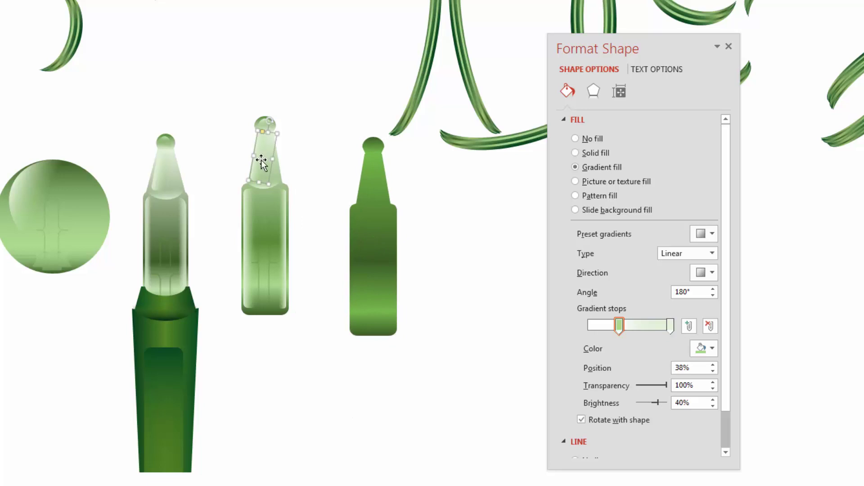
drag(261, 164, 369, 185)
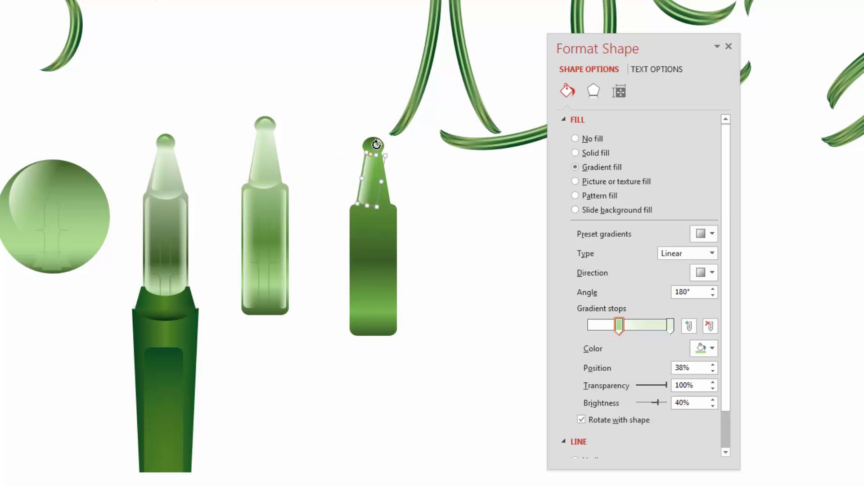
drag(378, 144, 377, 143)
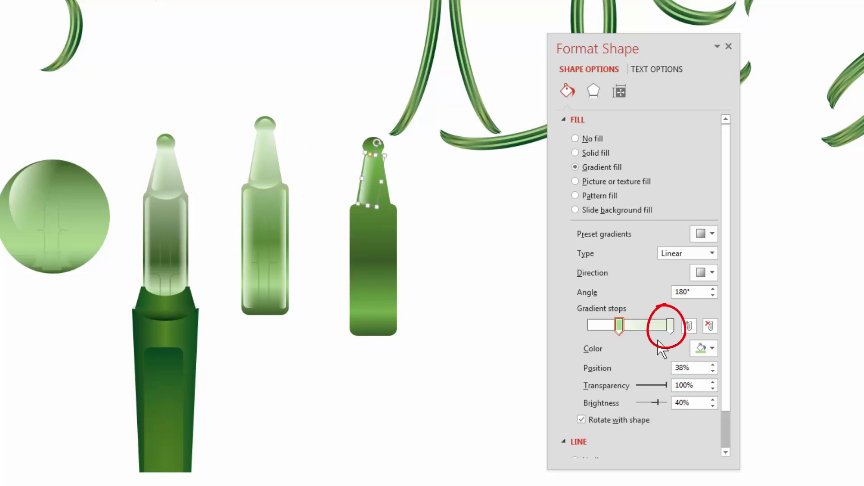
click(669, 324)
click(709, 350)
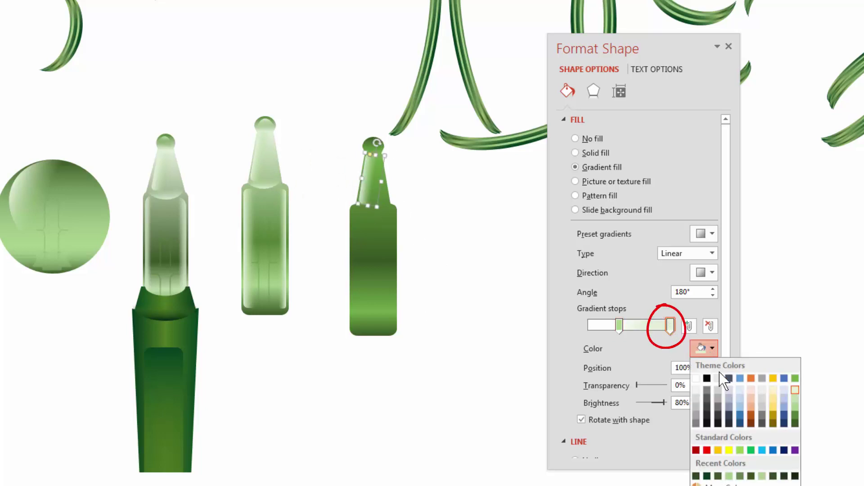
click(796, 400)
click(513, 375)
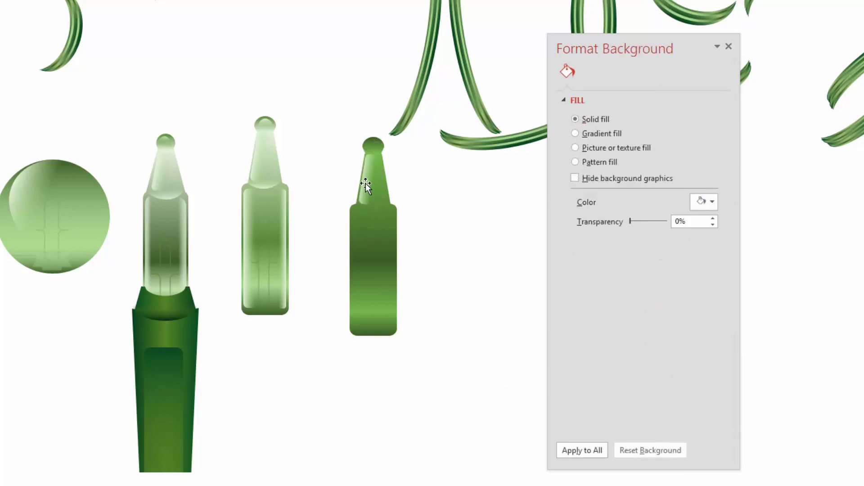
Step: Copy the left body highlight onto the darker bulb, recolor its 100% gradient stop to green 40% lighter and nudge it up
click(366, 183)
click(209, 270)
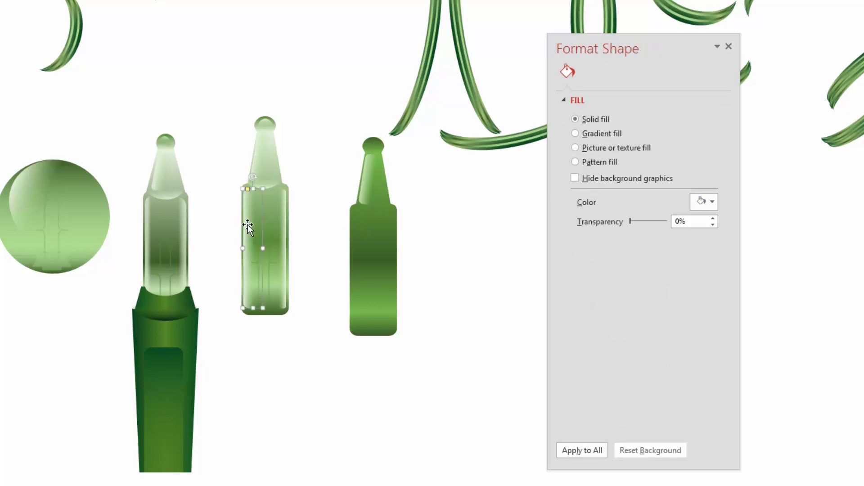
drag(248, 225, 357, 247)
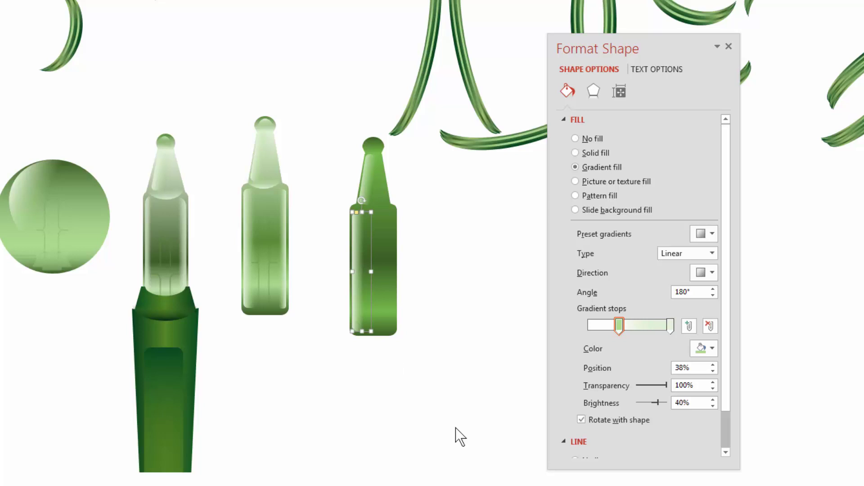
click(671, 325)
click(712, 349)
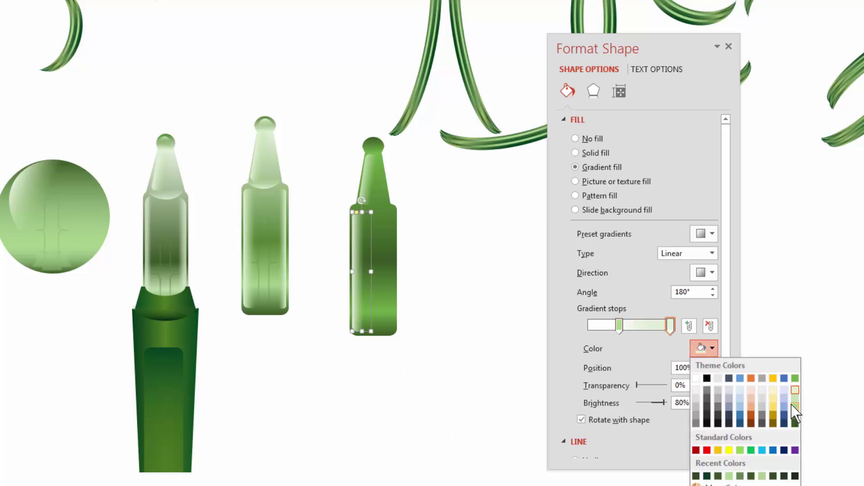
click(795, 411)
click(353, 353)
click(355, 269)
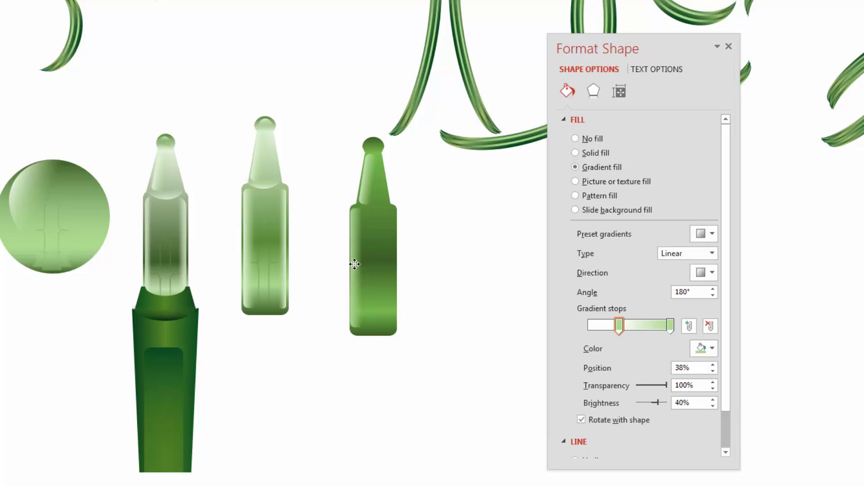
click(354, 264)
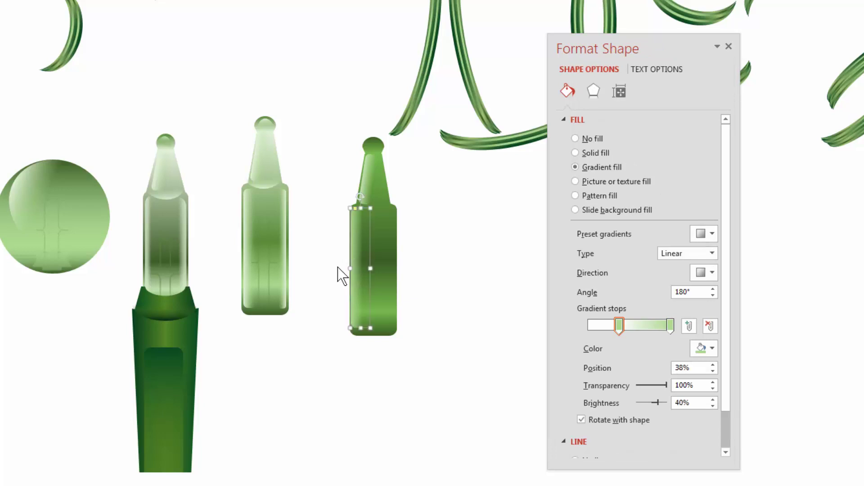
Step: Copy the curved neck-base highlight onto the darker bulb and recolor its 100% gradient stop to green 40% lighter
click(259, 185)
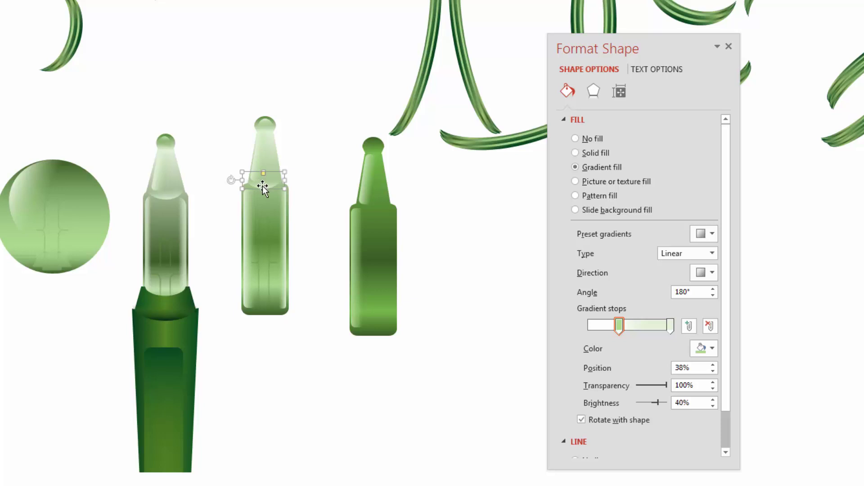
drag(263, 186, 374, 206)
click(671, 329)
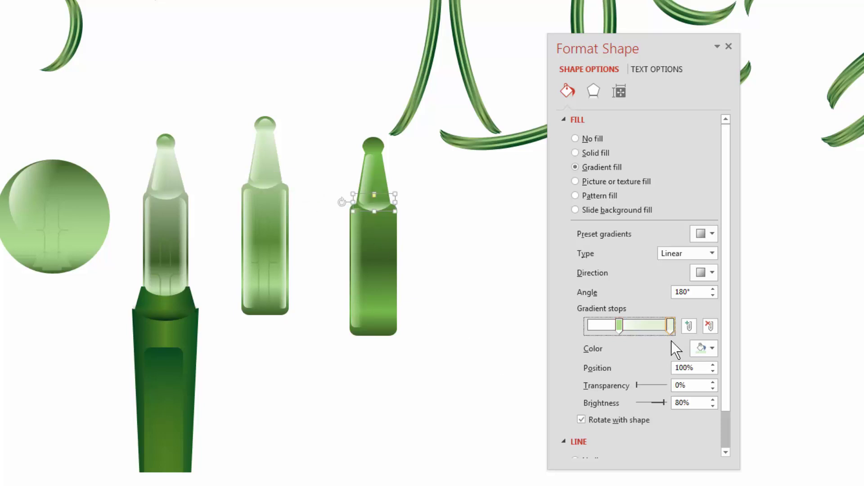
click(716, 353)
click(795, 406)
click(440, 336)
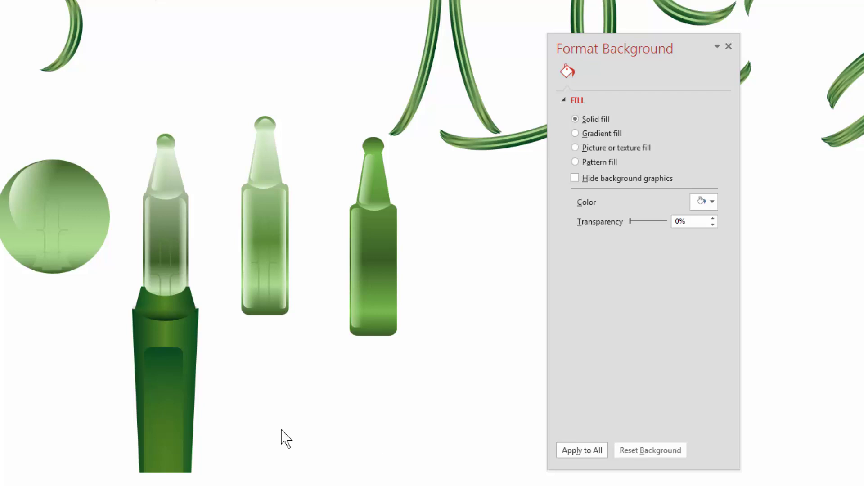
Step: Adjust the left body highlight's size to fit the darker bulb's edge
click(358, 273)
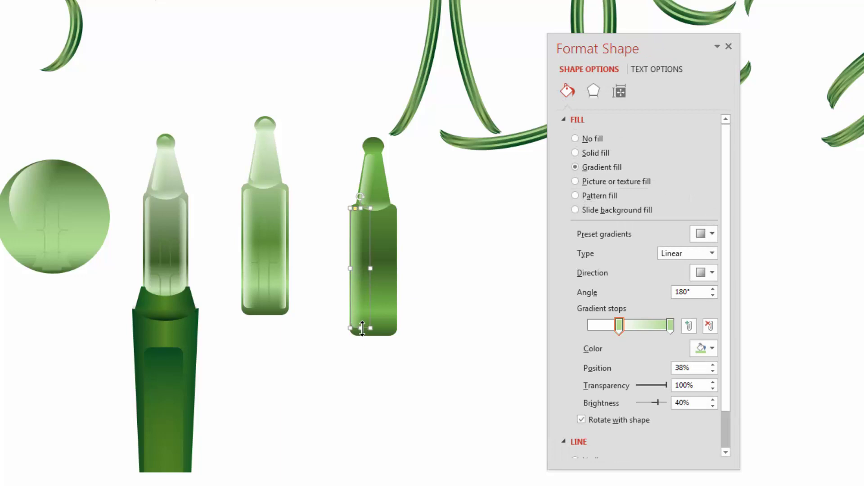
mouse_move(370, 331)
mouse_down()
mouse_move(355, 332)
mouse_move(350, 208)
mouse_up()
click(455, 311)
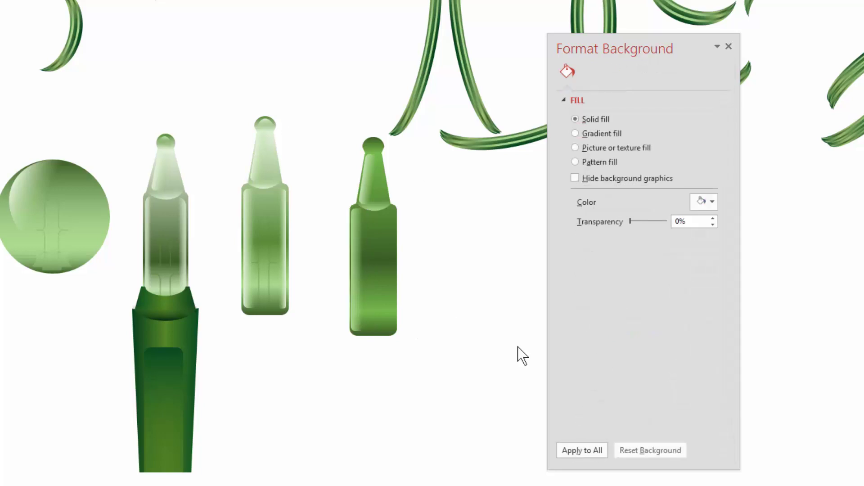
Step: Copy the round tip's highlight onto the darker bulb's tip and recolor its 100% gradient stop to green 40% lighter
click(266, 122)
drag(267, 122, 373, 147)
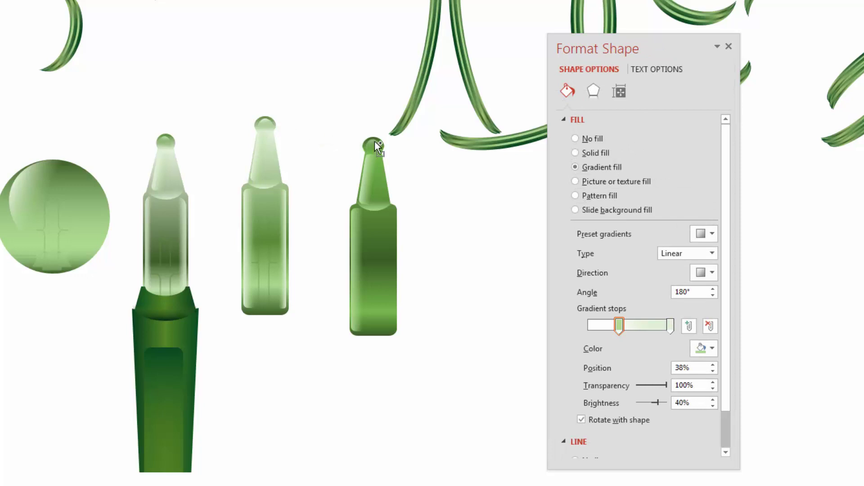
drag(377, 140, 376, 141)
click(670, 326)
click(711, 348)
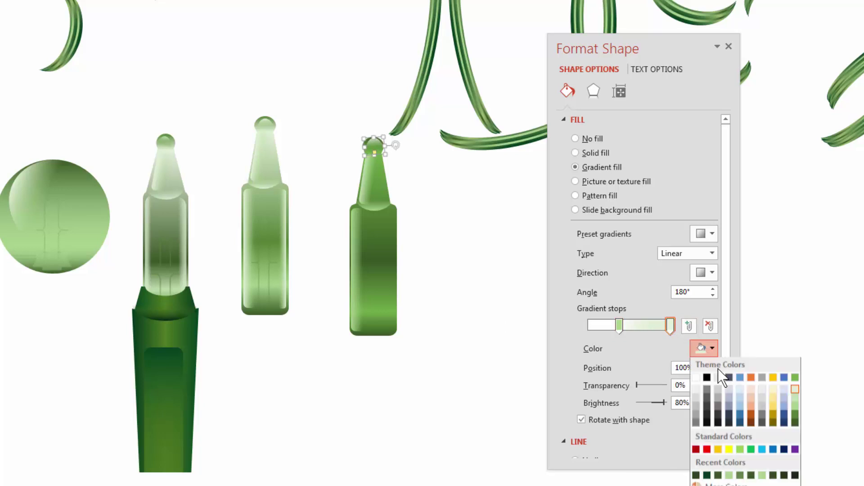
click(795, 404)
click(473, 396)
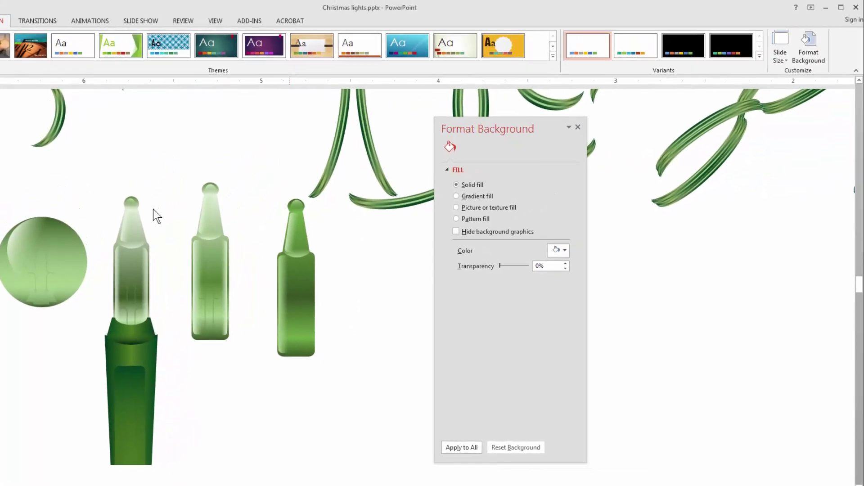
Step: View the theme color sets available for recoloring the bulbs
click(760, 57)
mouse_move(640, 68)
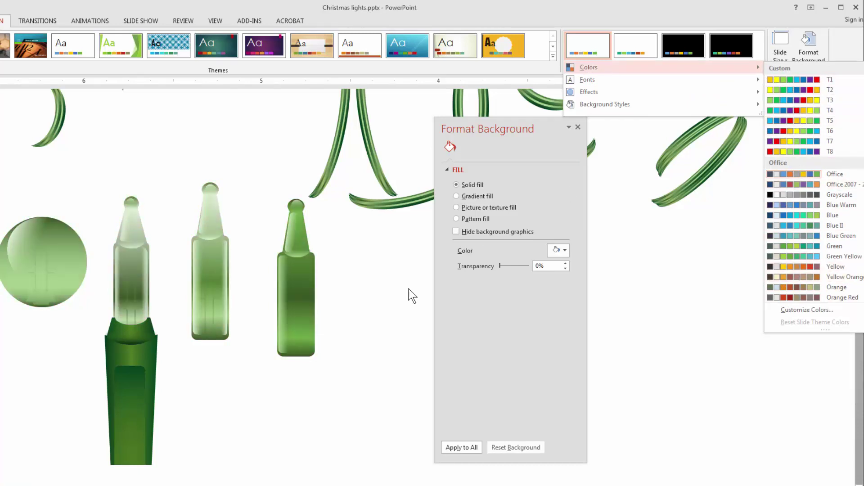
click(344, 307)
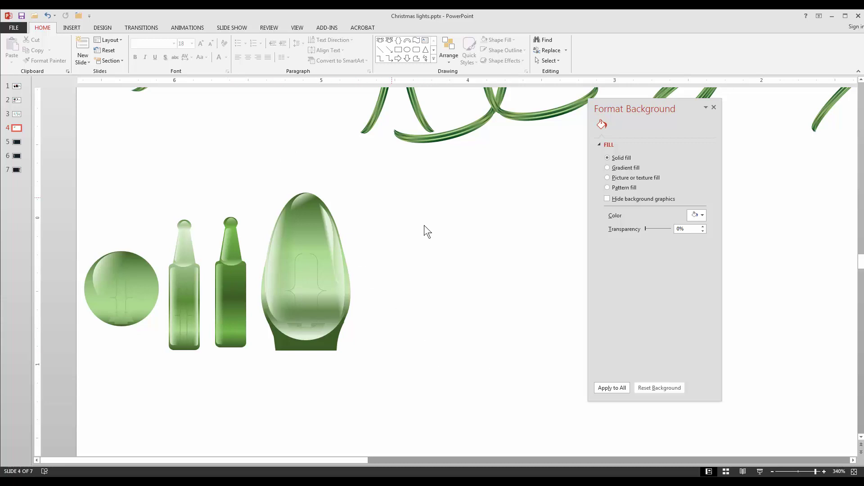
Step: Draw a wave shape about 1.1 inches wide and 0.4 inches high beside the large bulb
click(434, 59)
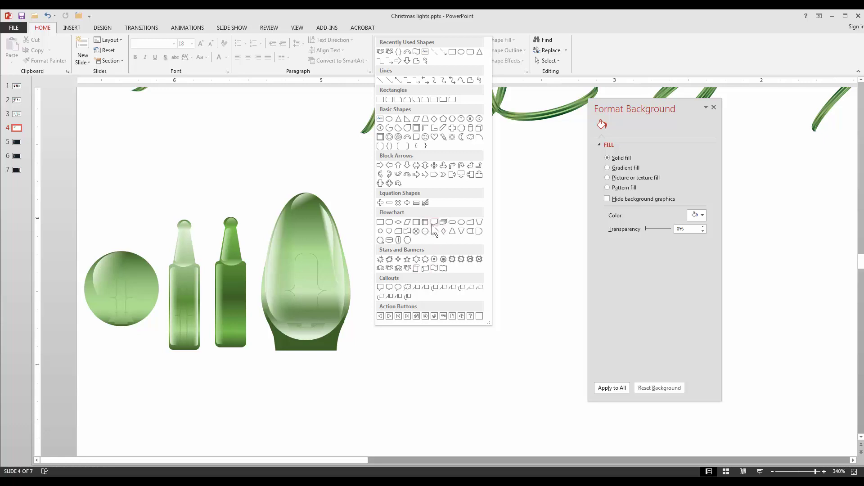
click(434, 269)
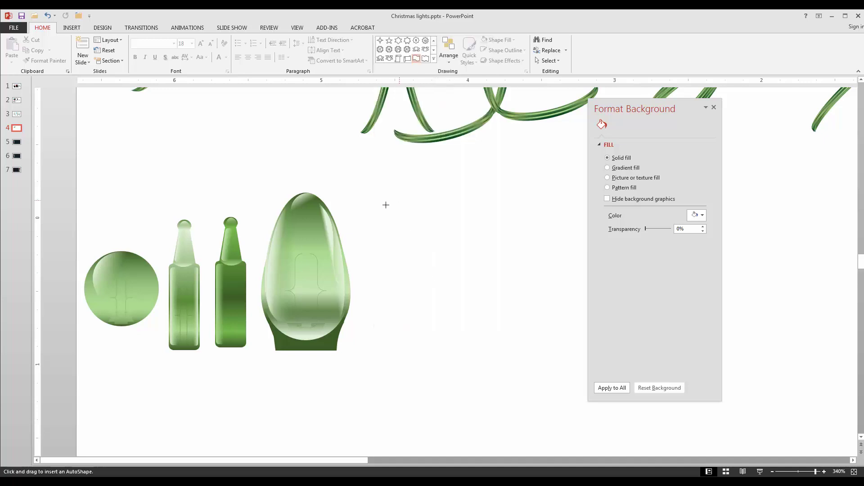
drag(393, 186, 557, 246)
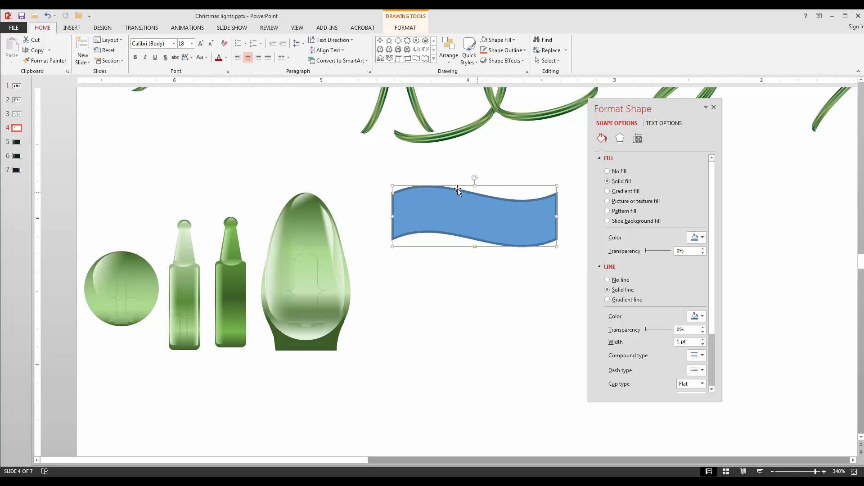
Step: Duplicate the wave shape and place the copy, flipped, so it overlaps the lower part of the original
drag(489, 219, 485, 285)
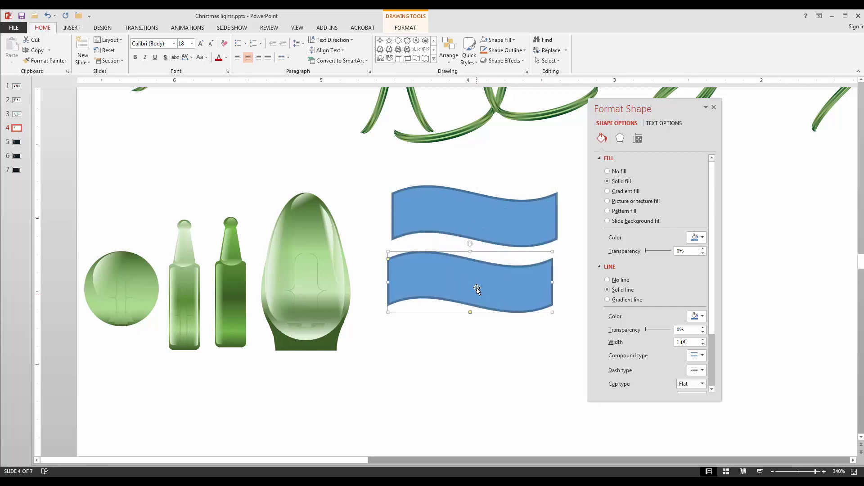
click(406, 28)
click(620, 59)
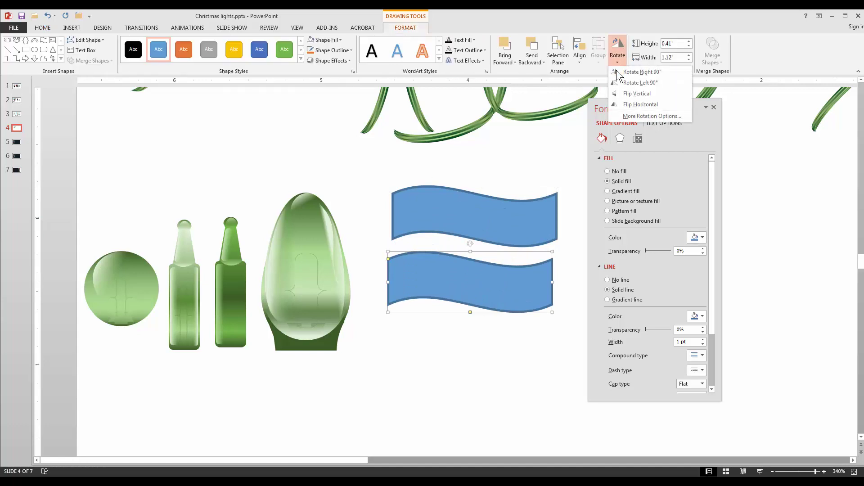
click(626, 101)
drag(477, 284, 466, 253)
click(440, 303)
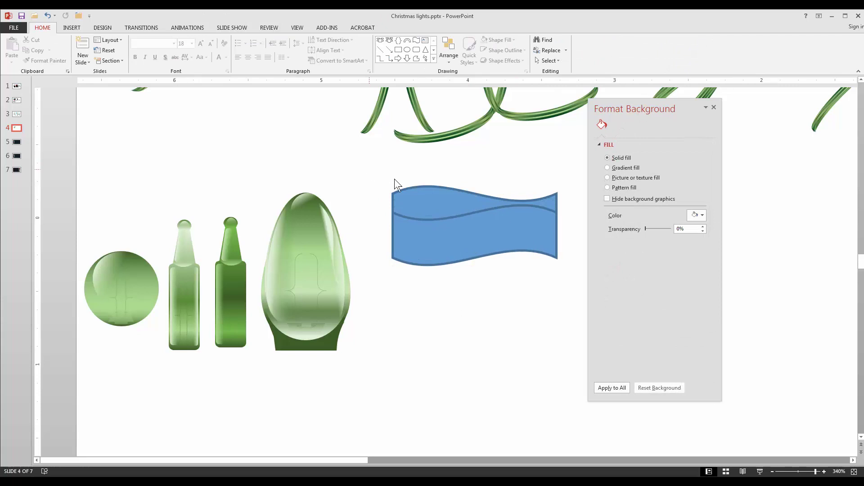
Step: Left-align the two overlapping waves and merge them into one shape with Union
drag(368, 169, 590, 299)
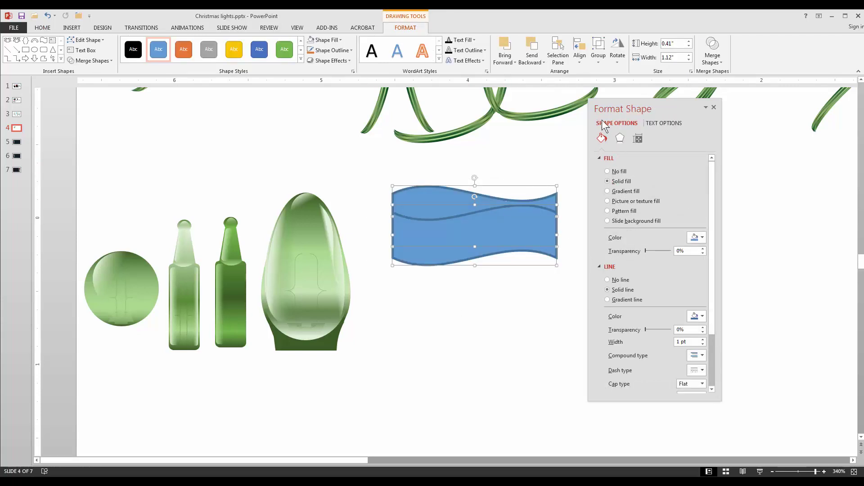
click(580, 64)
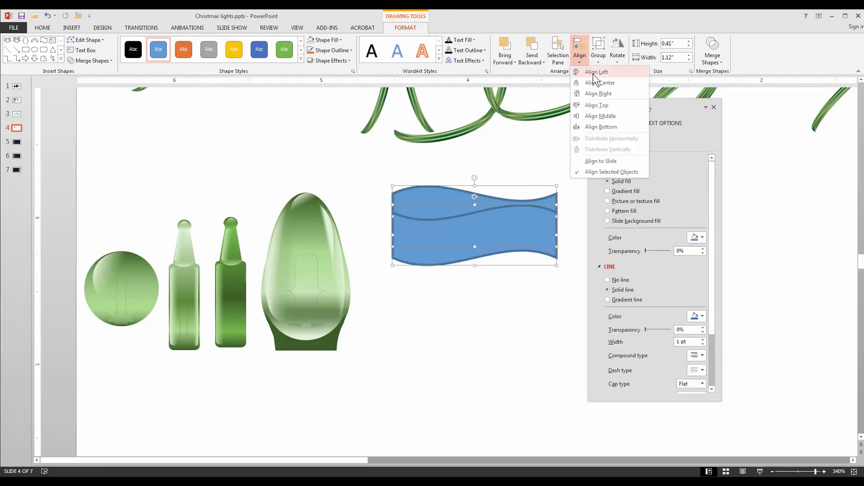
click(593, 73)
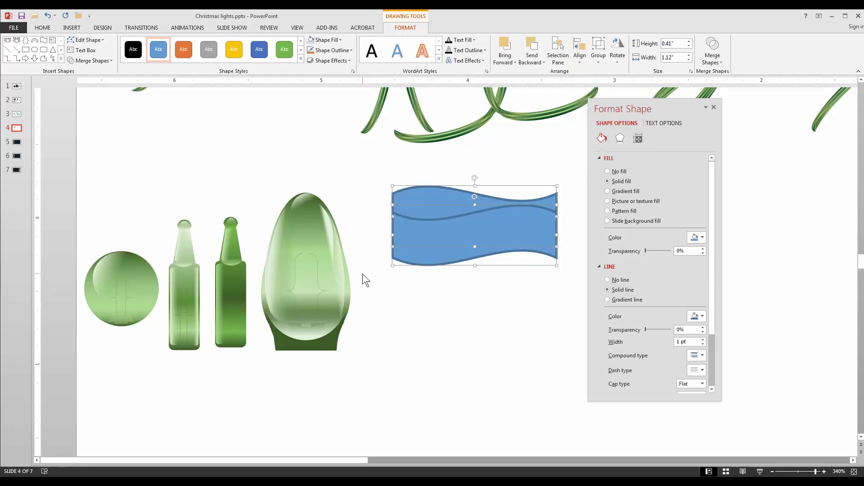
click(712, 54)
click(724, 76)
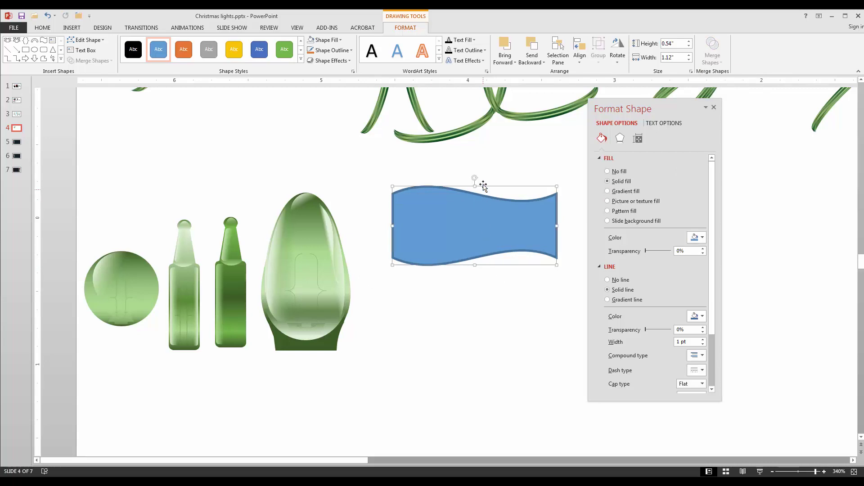
Step: Rotate the merged shape 90° so its narrow neck points up, and stretch its shorter dimension to about 0.6 inches
drag(475, 179, 444, 221)
drag(479, 268, 446, 304)
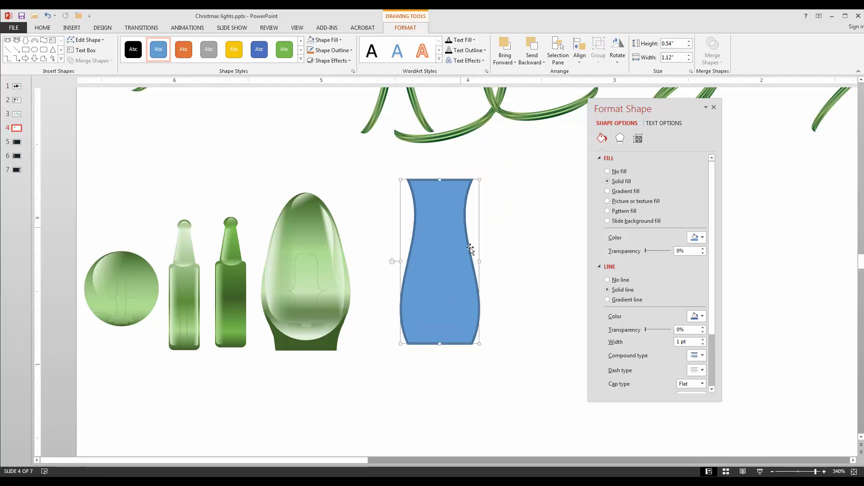
drag(426, 271, 447, 310)
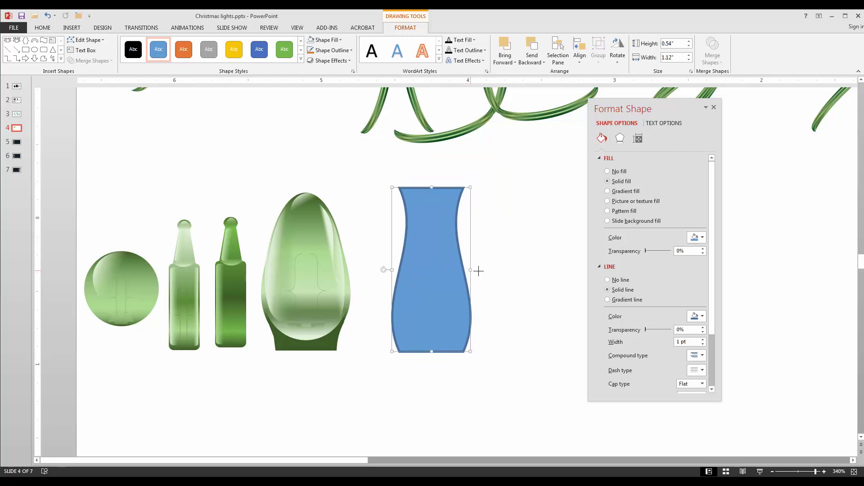
drag(471, 270, 481, 270)
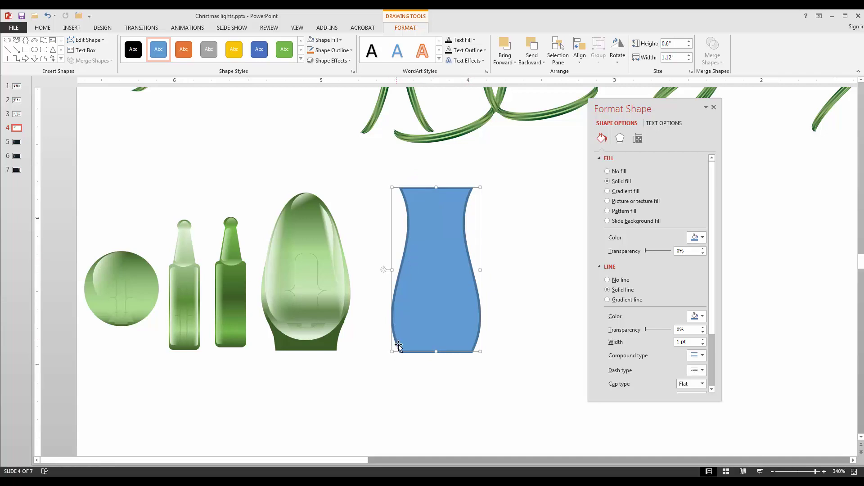
Step: Reposition the upright vase-like shape in the free space beside the large bulb
drag(430, 347, 432, 323)
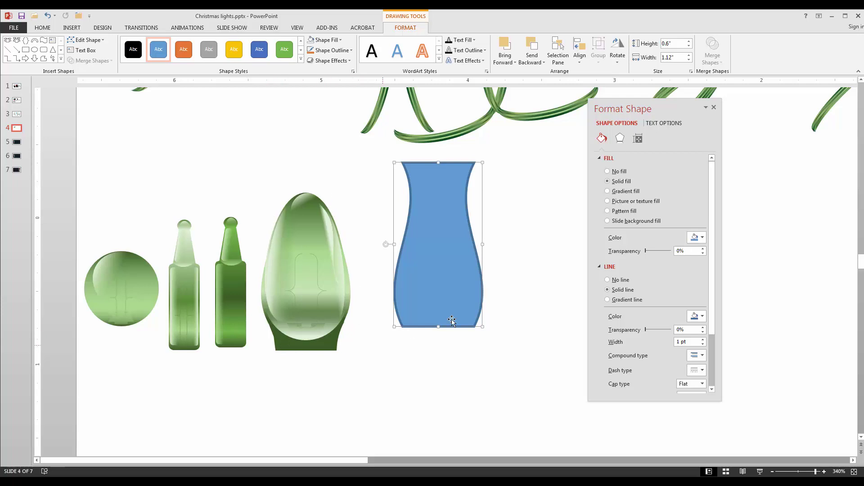
drag(436, 295, 437, 309)
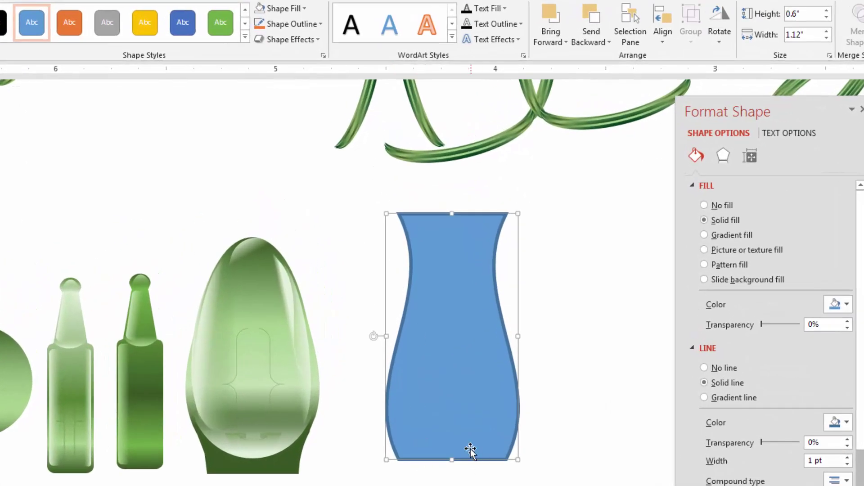
drag(454, 399, 454, 392)
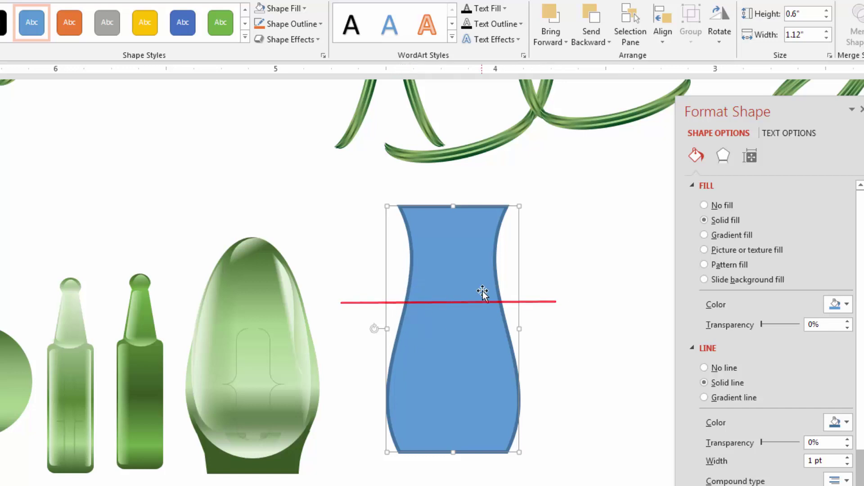
drag(484, 293, 490, 305)
click(602, 350)
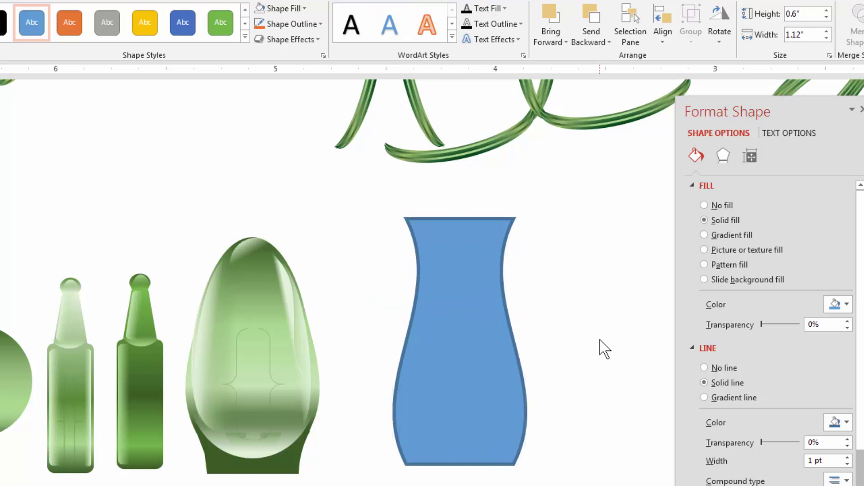
Step: Draw a rectangle about 0.05 inches high across the vase shape just below its neck and split both shapes with Fragment
click(391, 25)
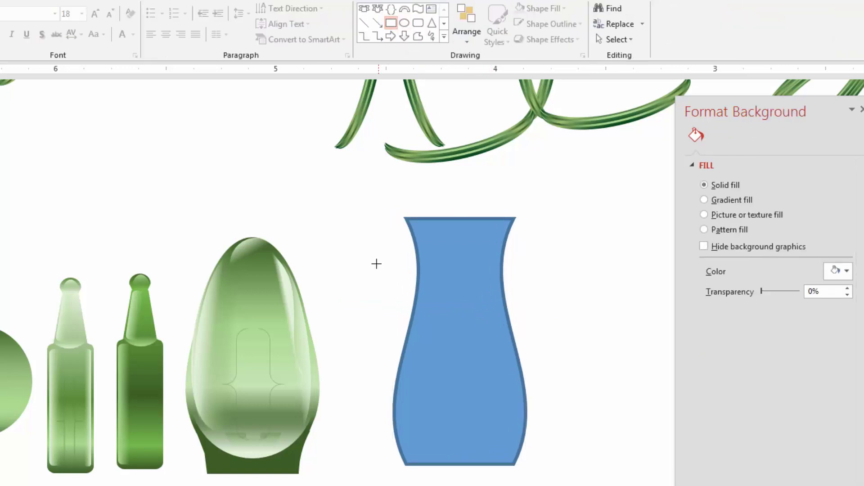
mouse_move(367, 276)
mouse_down()
mouse_move(551, 289)
mouse_move(540, 296)
mouse_move(546, 292)
mouse_move(546, 306)
mouse_move(531, 305)
mouse_up()
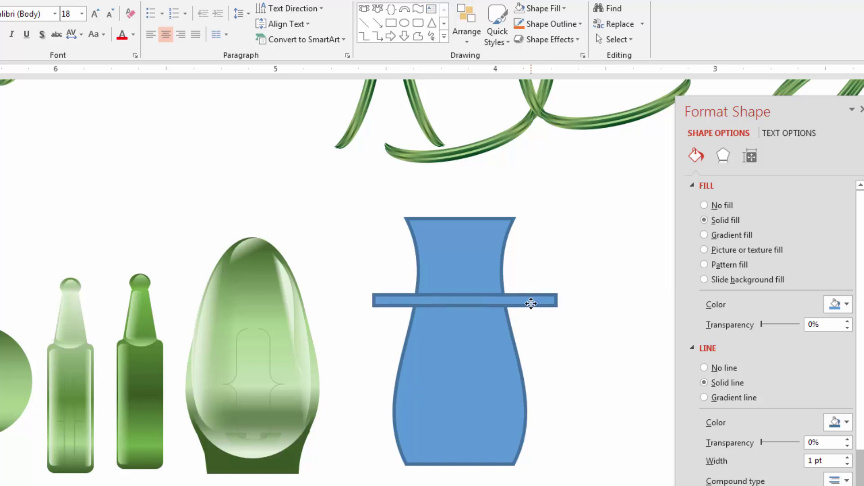
mouse_move(604, 183)
mouse_down()
mouse_move(407, 448)
mouse_move(364, 485)
mouse_move(340, 485)
mouse_up()
click(533, 1)
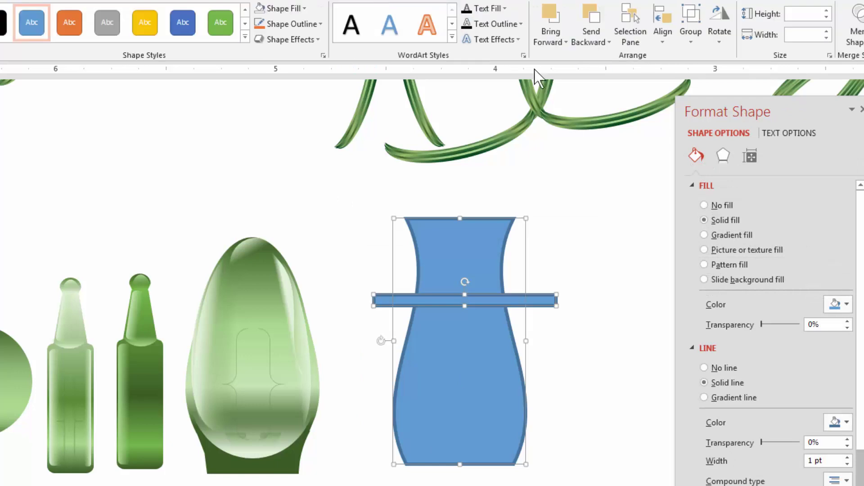
click(853, 45)
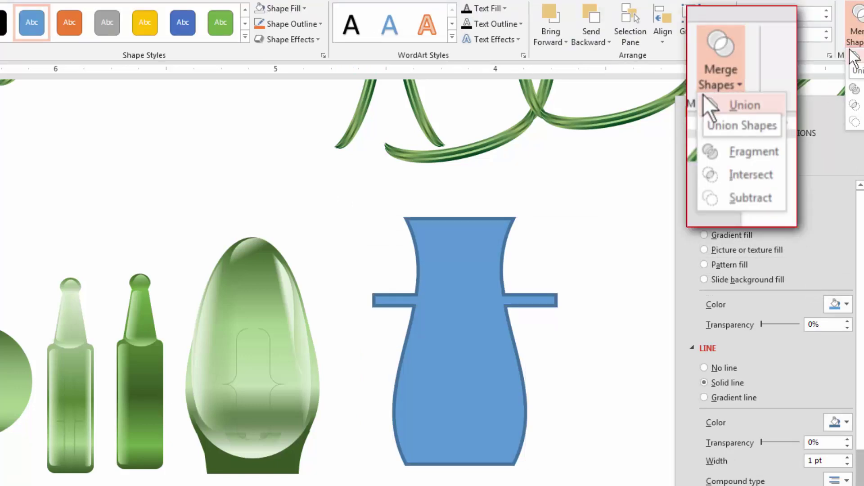
click(728, 152)
click(571, 358)
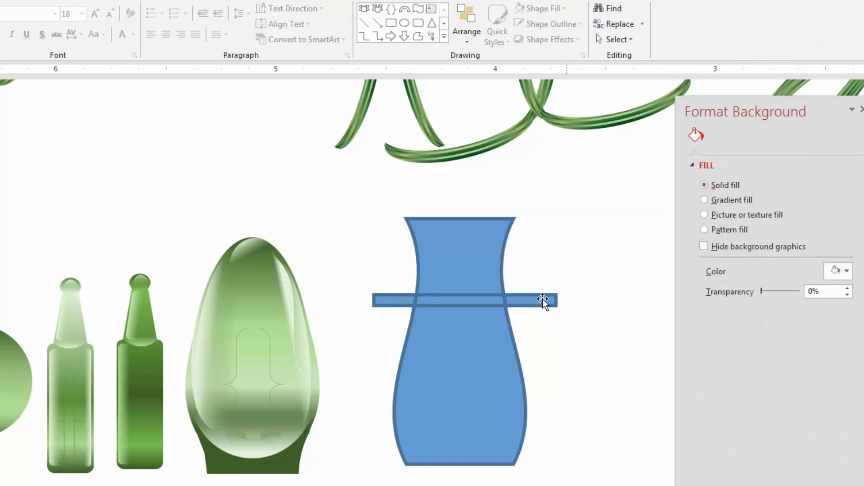
Step: Delete the three fragments of the thin rectangle to leave a gap between the upper and lower vase pieces
double_click(532, 303)
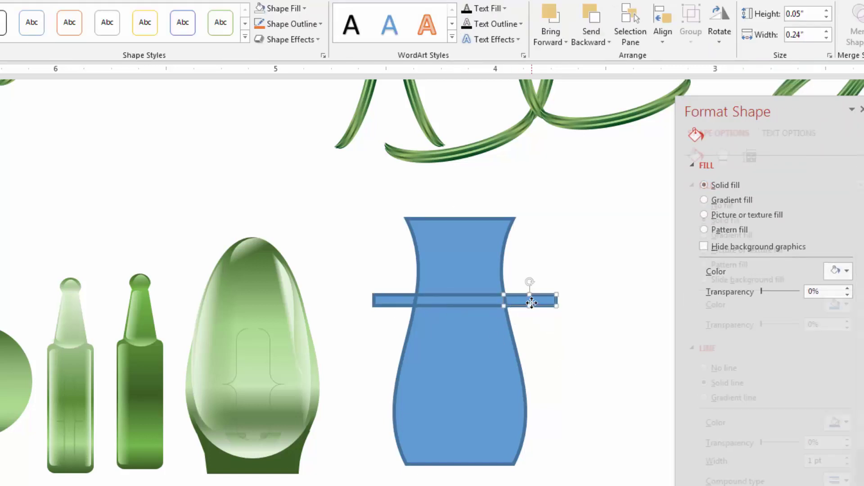
key(Escape)
click(387, 300)
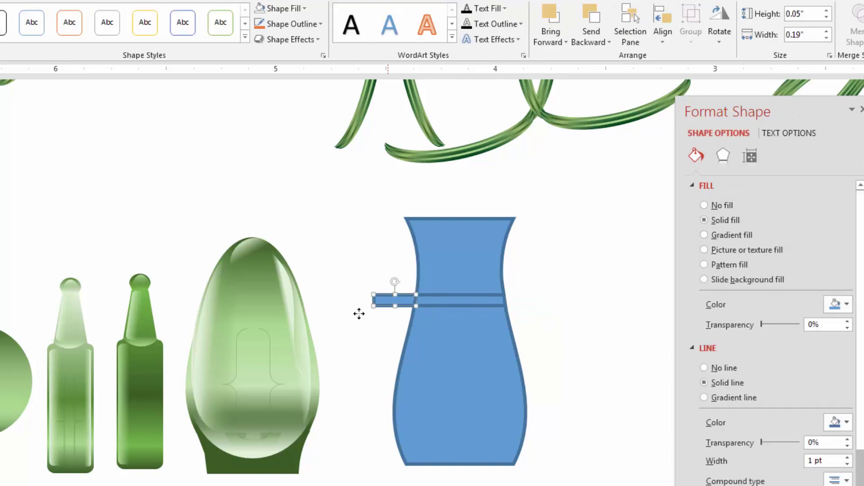
key(Delete)
click(447, 303)
key(Delete)
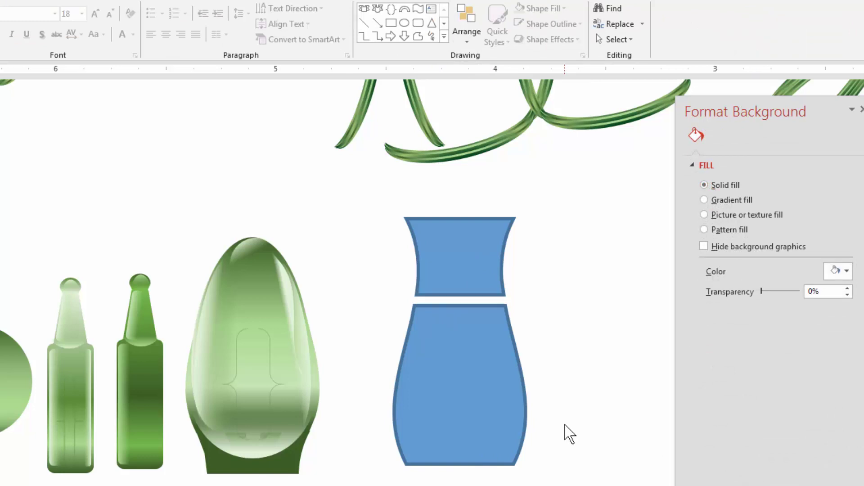
Step: Set both vase pieces to no fill with a ½ pt outline
drag(581, 484, 347, 179)
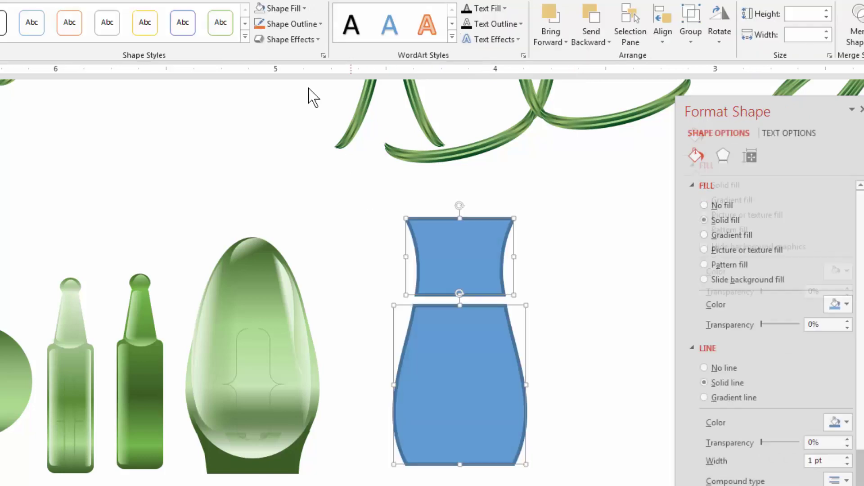
click(306, 9)
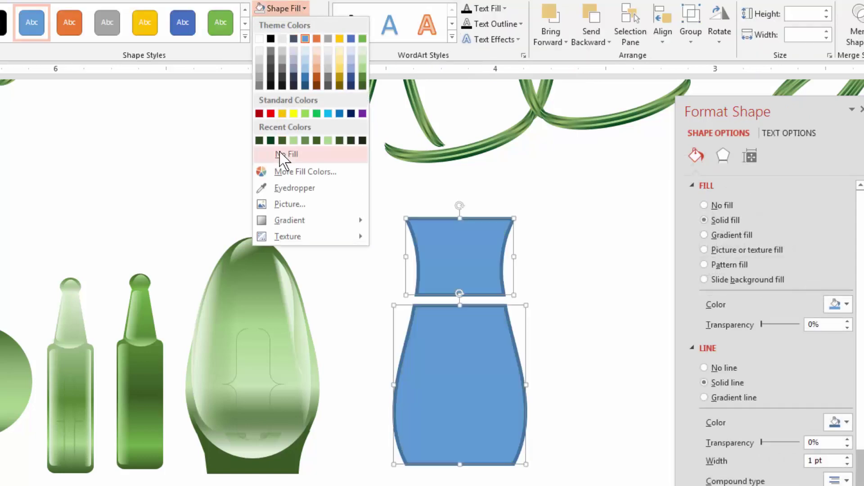
click(285, 154)
click(318, 26)
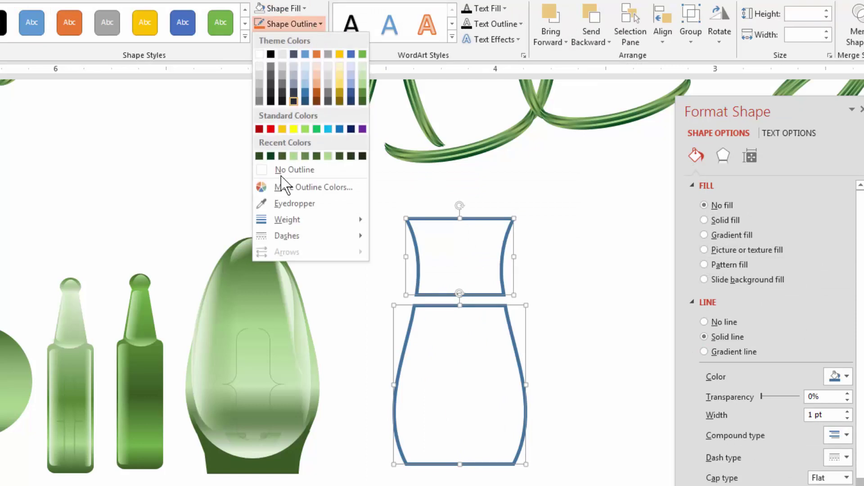
mouse_move(284, 228)
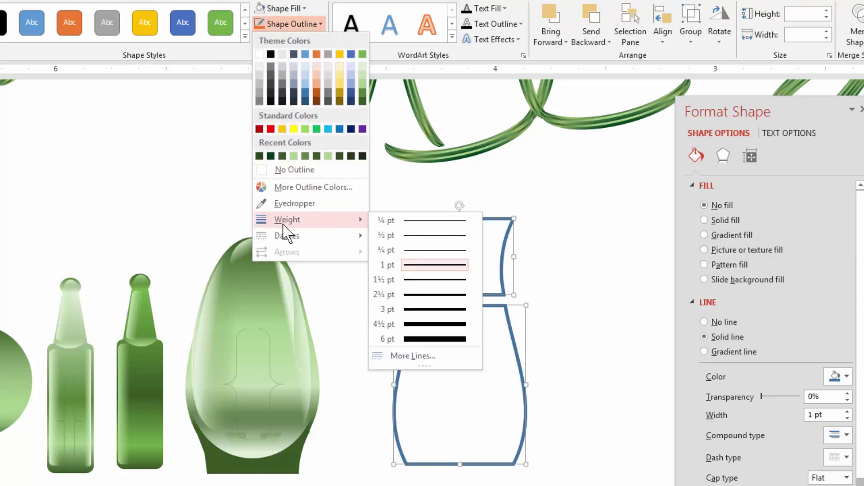
click(421, 235)
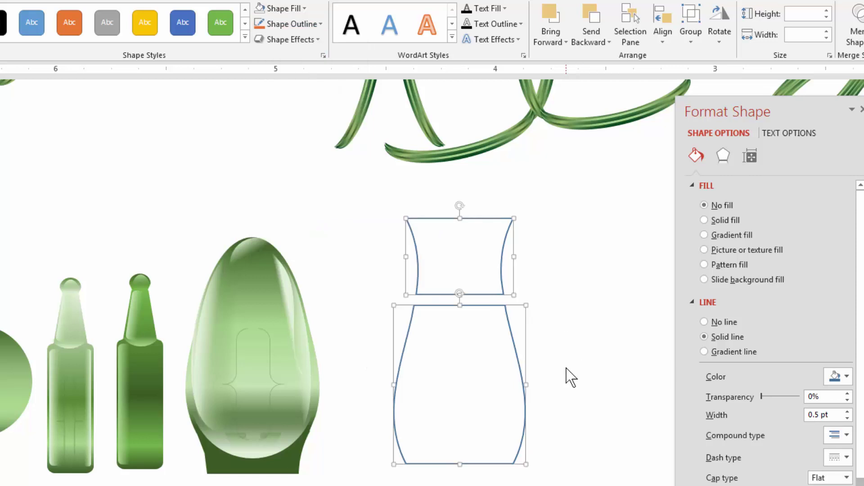
click(557, 478)
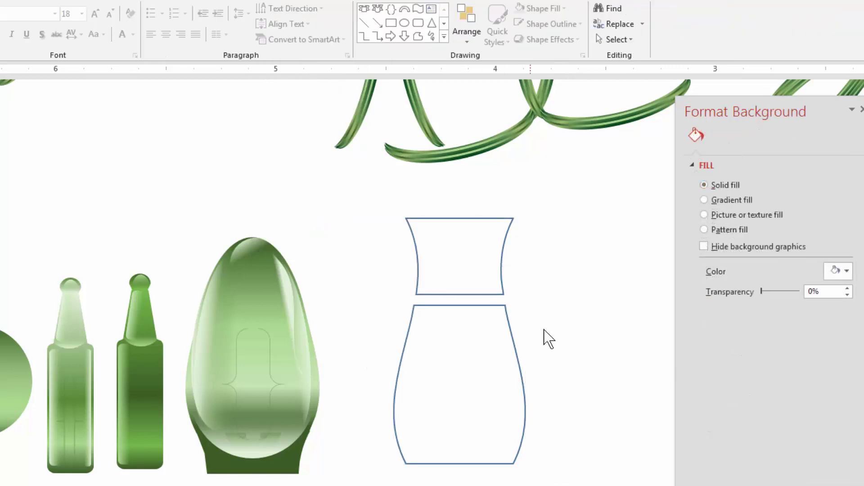
Step: Group the two outlined pieces and enlarge the group to about one and a half times its size
drag(563, 189, 340, 485)
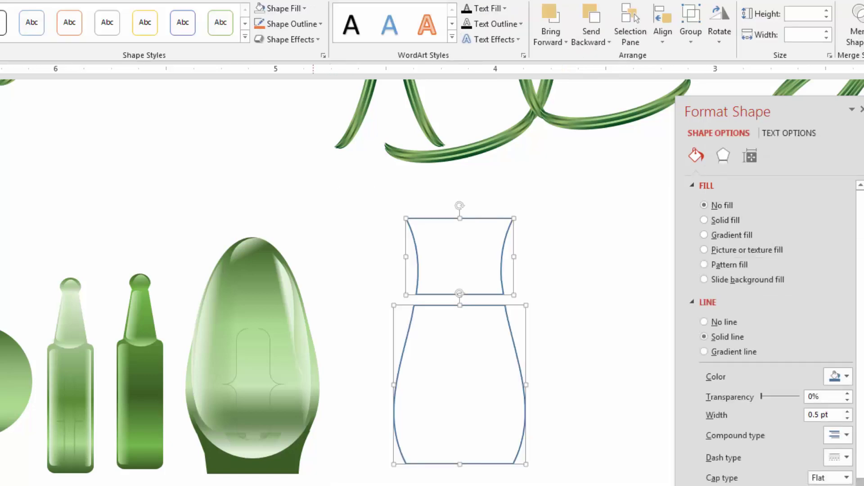
key(ctrl+g)
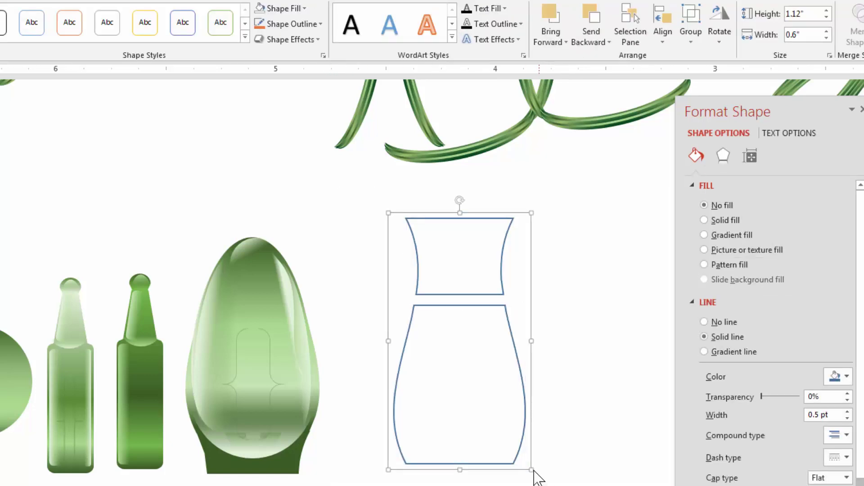
drag(529, 467, 585, 452)
drag(602, 415, 598, 390)
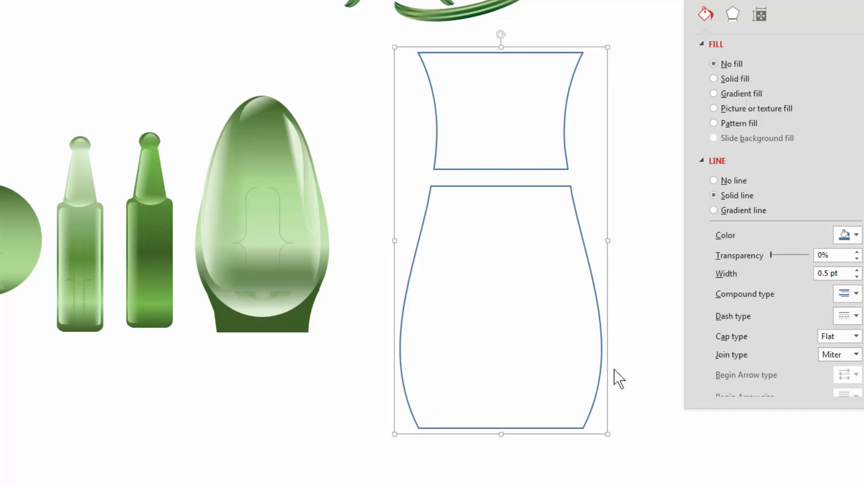
Step: Ungroup the enlarged upper and lower outlines
click(622, 305)
click(575, 212)
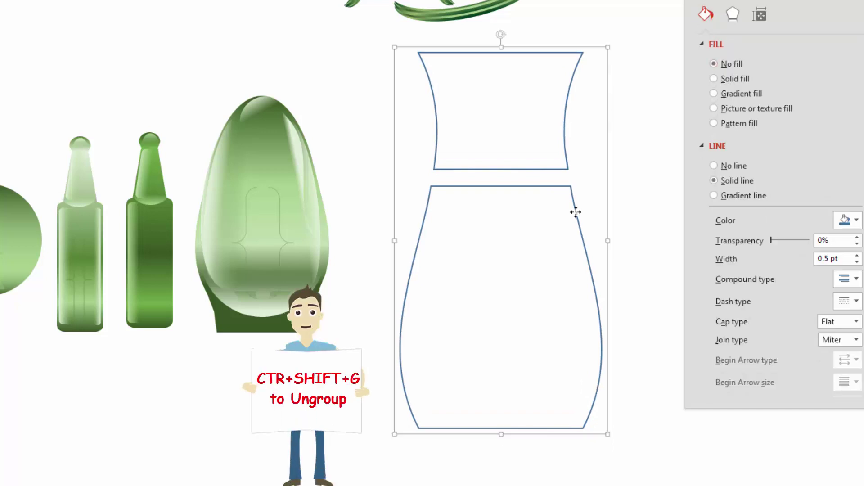
key(ctrl+shift+g)
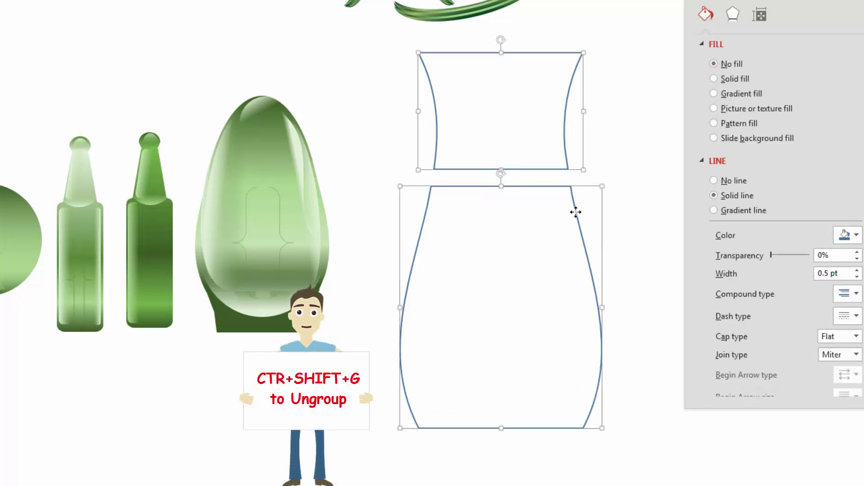
Step: Select only the upper vase piece and colour its outline orange
click(560, 154)
click(565, 133)
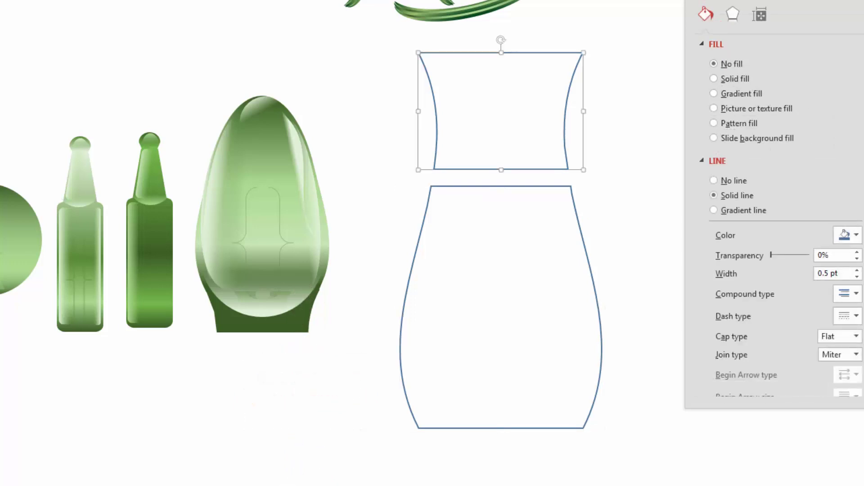
click(288, 0)
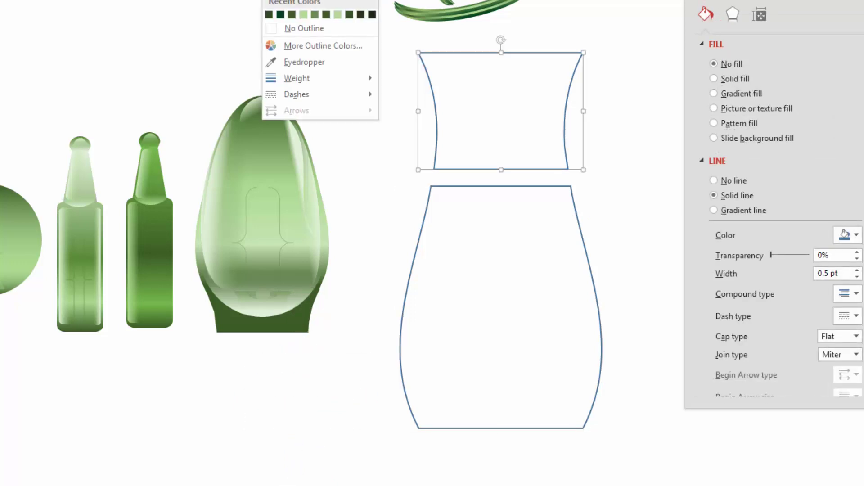
click(326, 0)
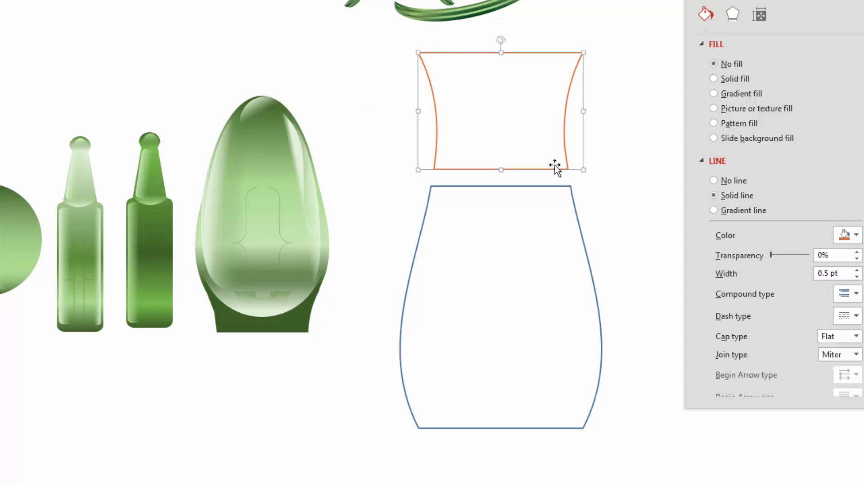
Step: Move the blue piece up and fit the orange piece beneath it, with its wide edge flush against the blue base
drag(566, 149, 560, 338)
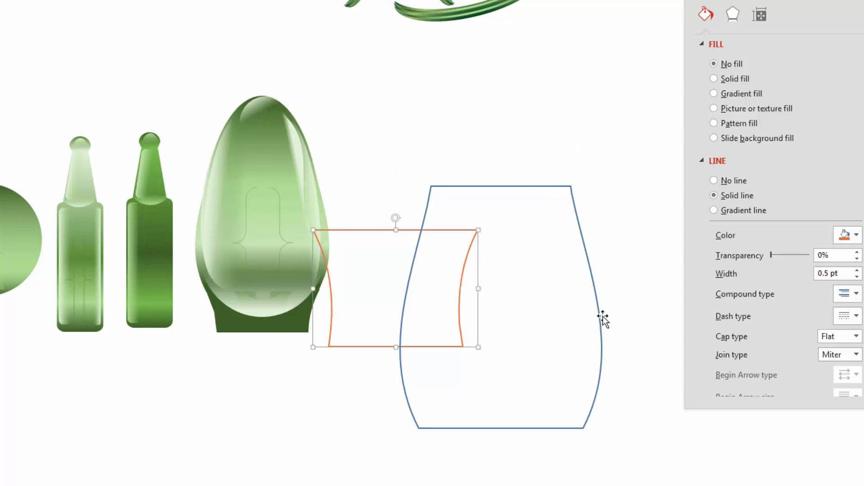
drag(604, 316, 600, 251)
drag(459, 293, 564, 367)
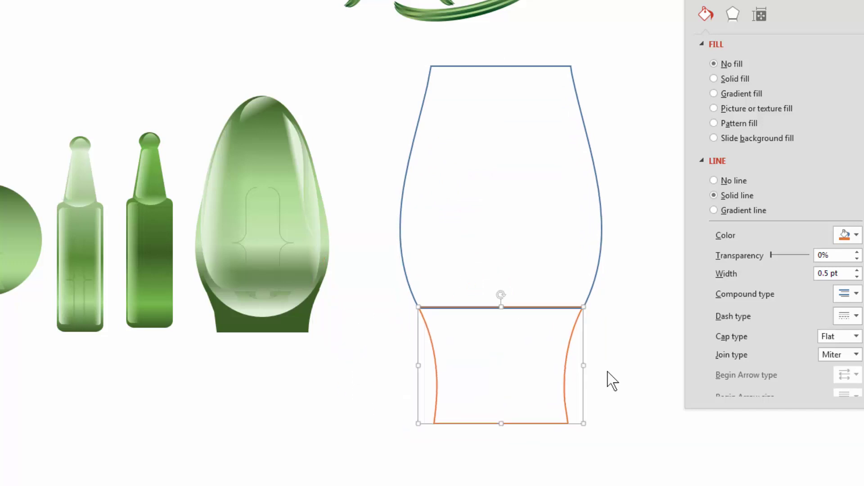
click(613, 395)
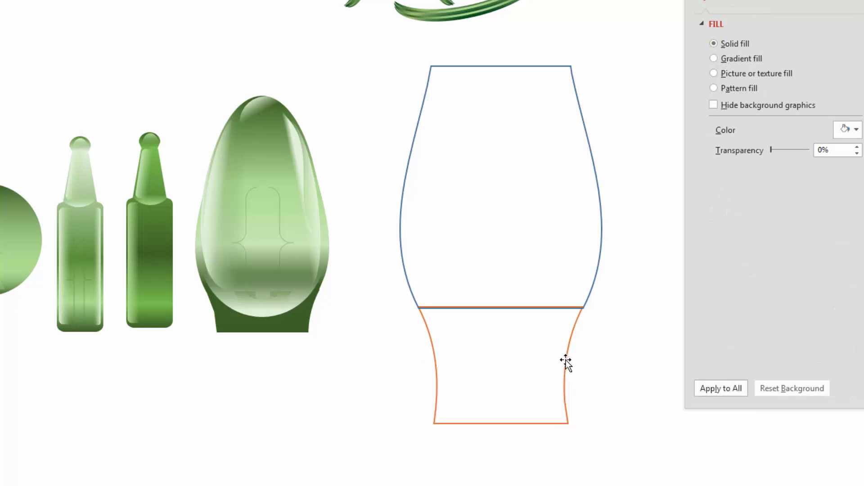
drag(565, 359, 571, 350)
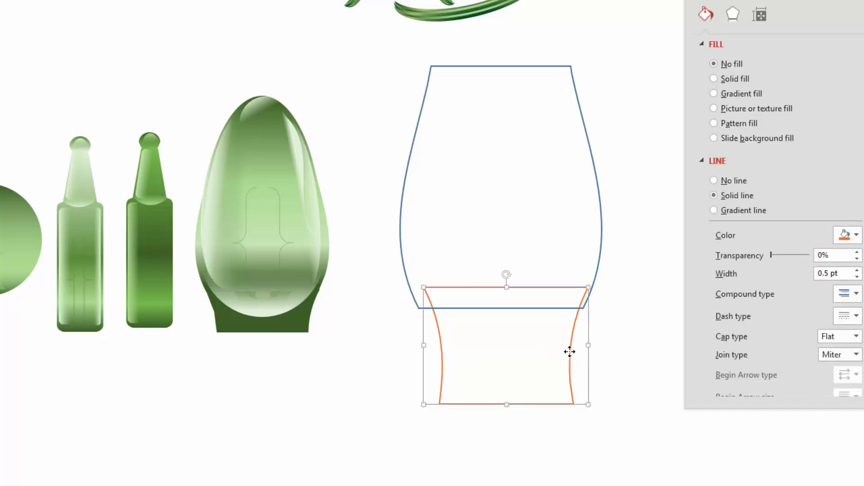
drag(569, 351, 564, 370)
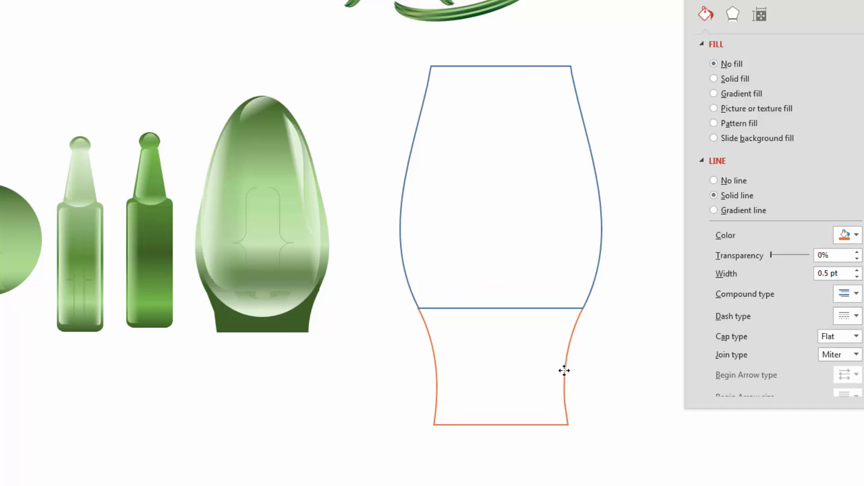
click(638, 391)
scroll(582, 313, down, 1)
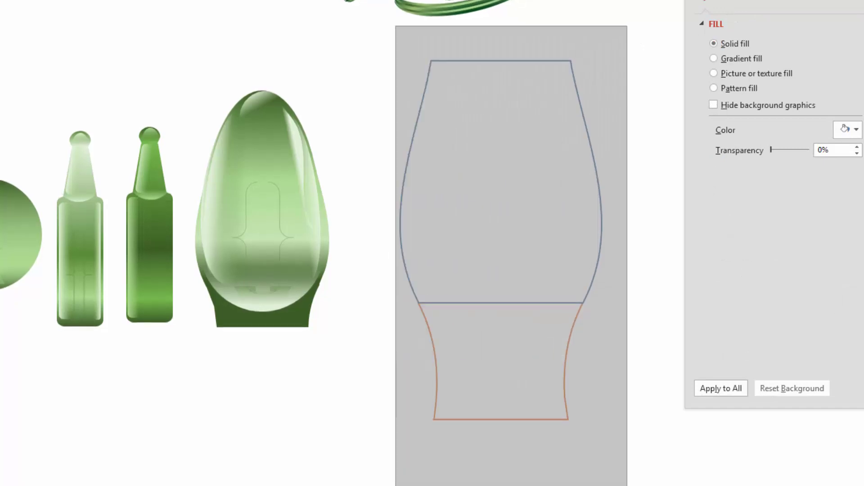
drag(396, 484, 357, 459)
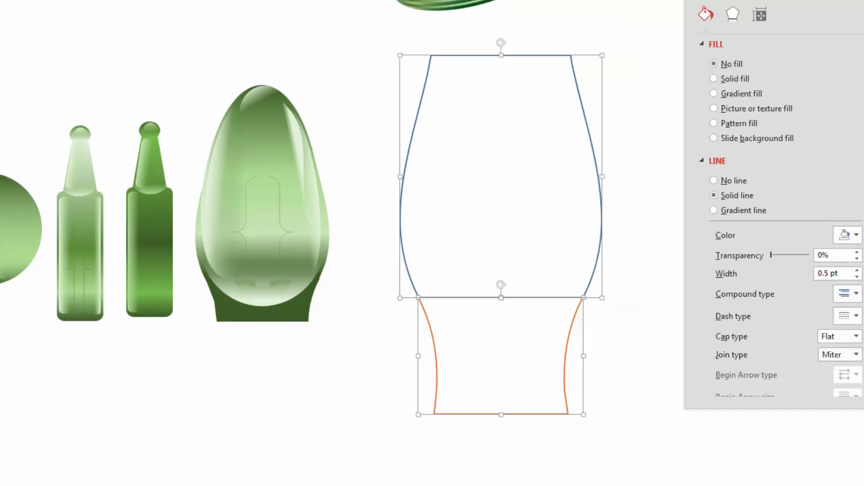
click(726, 49)
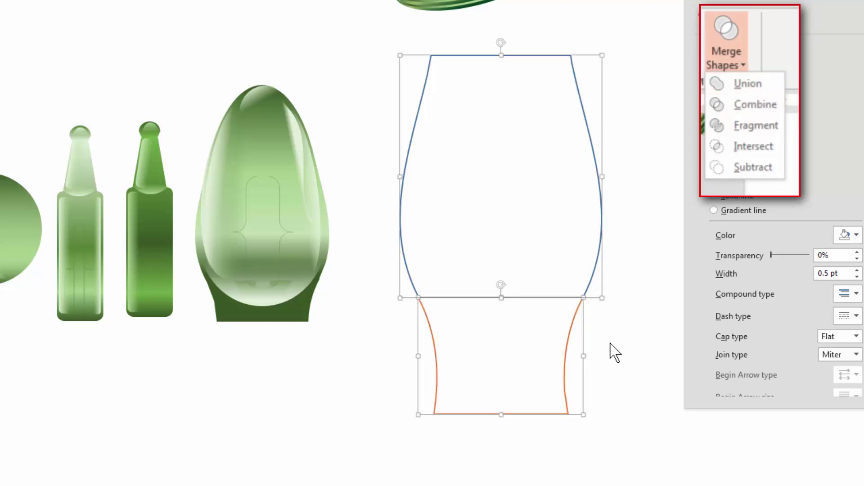
key(Escape)
Step: Shift the orange piece up slightly to overlap the blue one and try a Union of both pieces
click(617, 425)
click(566, 393)
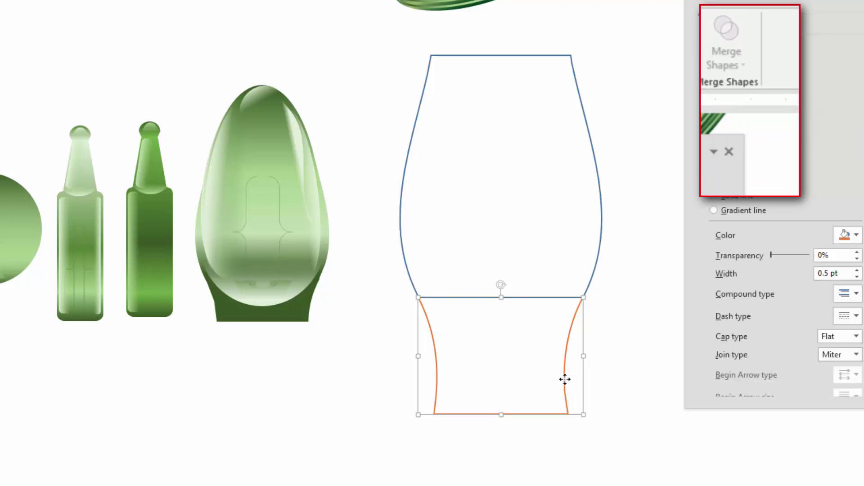
mouse_move(565, 392)
mouse_down()
mouse_move(567, 378)
mouse_move(563, 387)
mouse_up()
drag(636, 34, 349, 451)
click(726, 62)
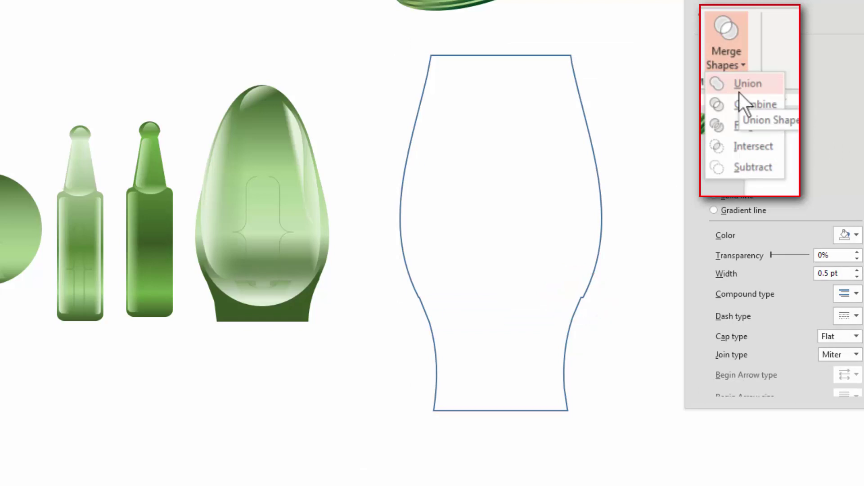
key(Escape)
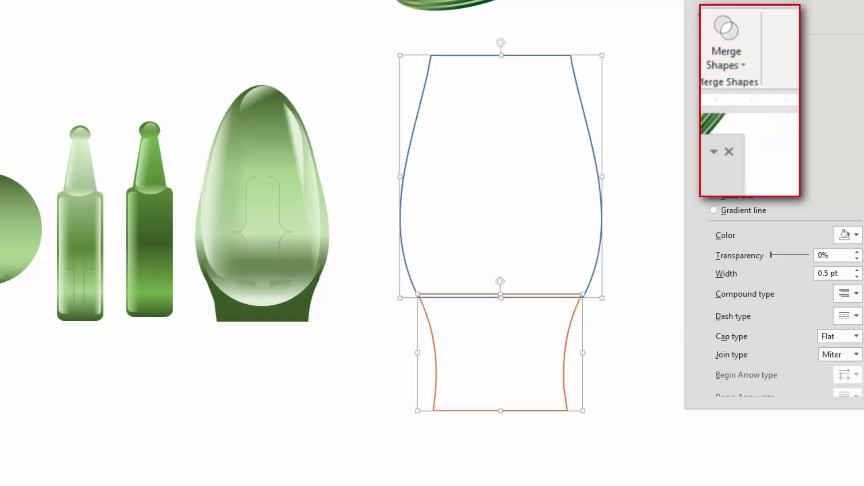
Step: Realign the orange piece flush with the blue piece's lower edge and merge both pieces with Union
click(590, 450)
drag(565, 385, 566, 384)
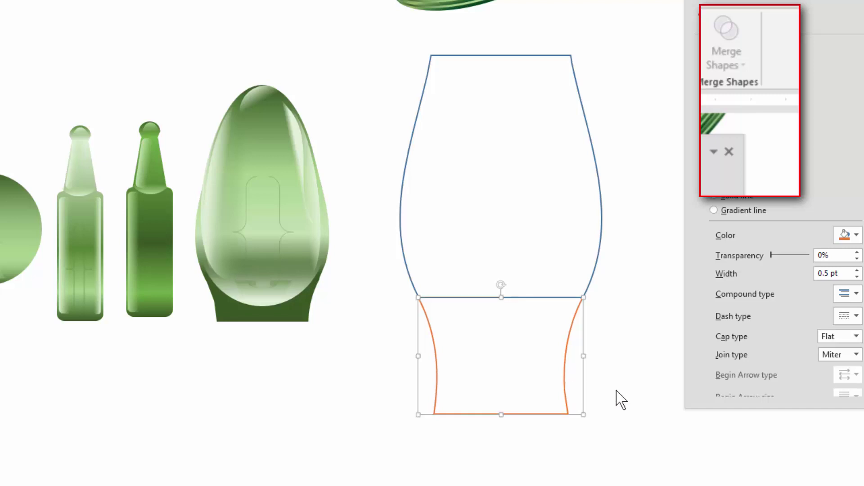
click(620, 399)
drag(658, 25, 363, 457)
click(744, 53)
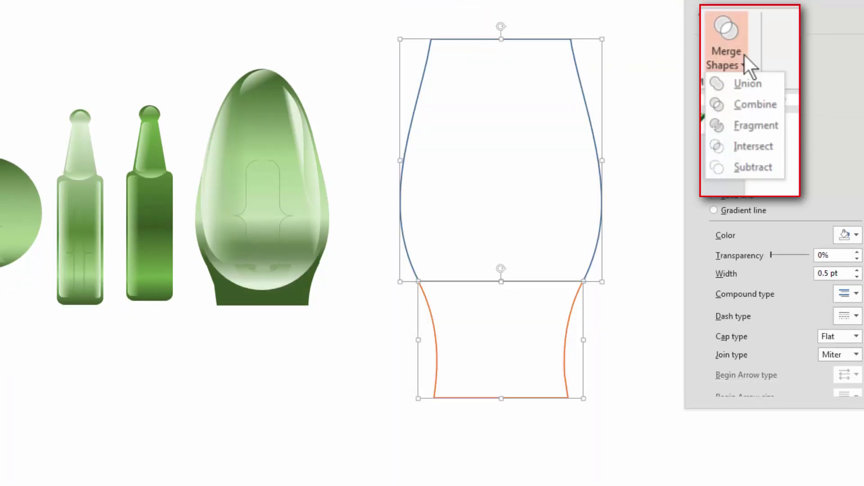
click(748, 83)
click(430, 450)
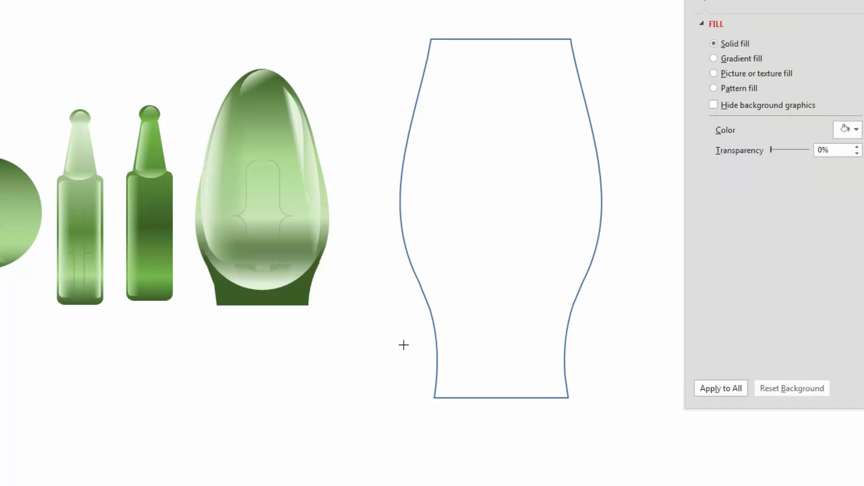
Step: Draw a wide rectangle over the neck at the base of the merged outline and subtract it to shorten the neck
mouse_move(403, 335)
mouse_down()
mouse_move(630, 425)
mouse_move(633, 440)
mouse_up()
drag(617, 402, 610, 390)
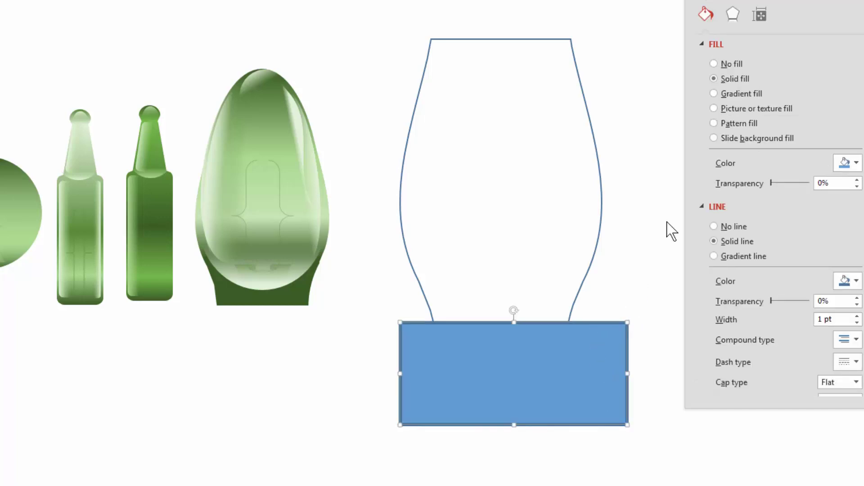
click(581, 432)
drag(648, 2, 320, 465)
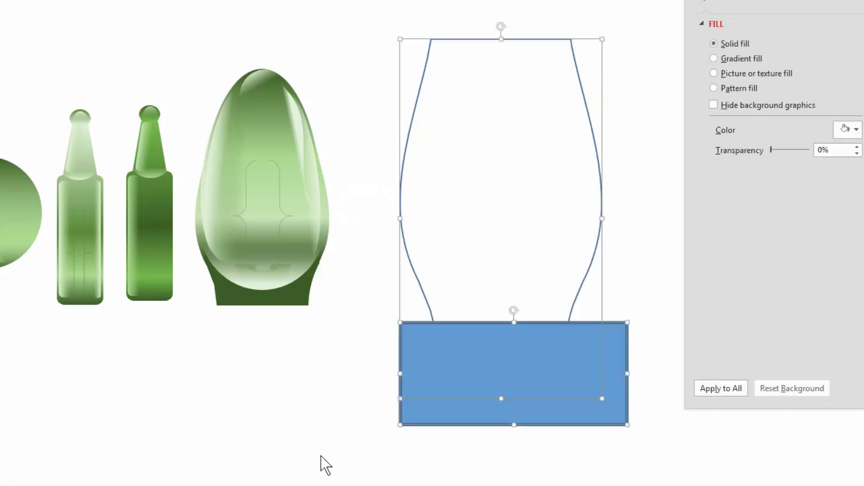
click(697, 97)
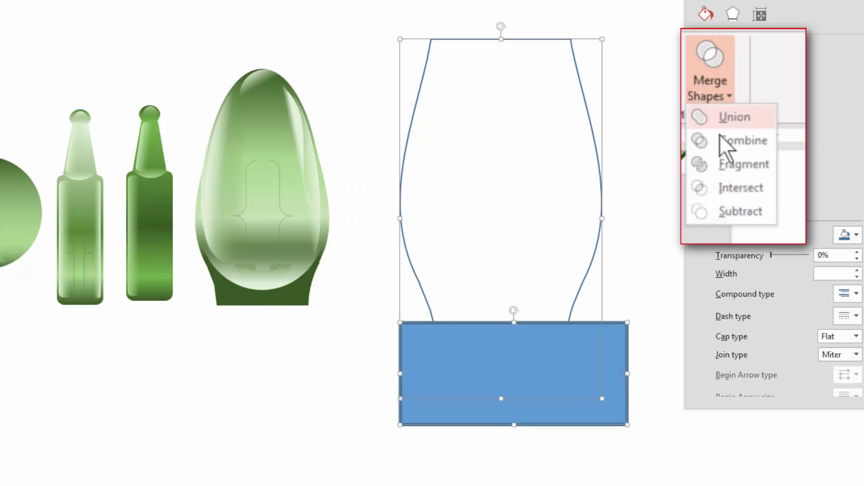
click(737, 188)
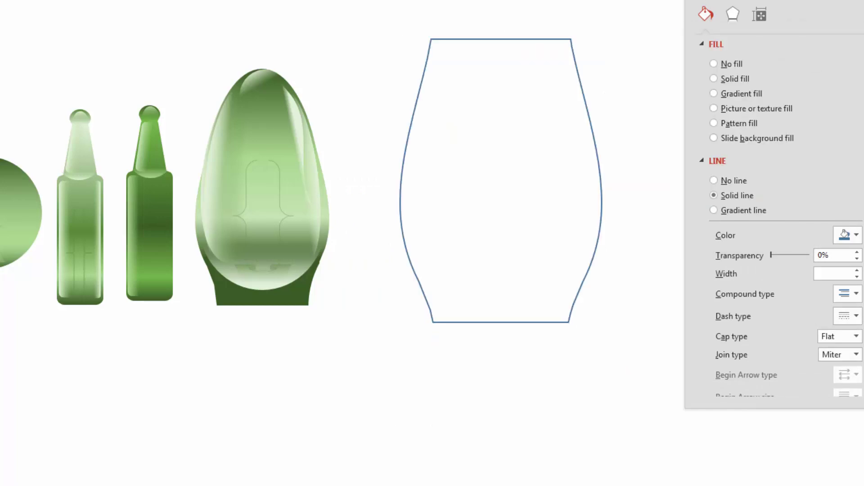
Step: Move the trimmed outline down and draw a tall ellipse overlapping its flat upper edge
click(546, 208)
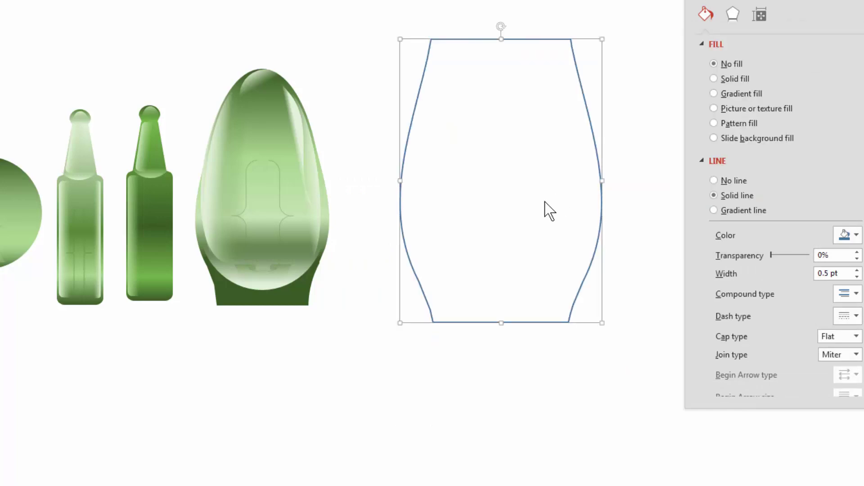
drag(602, 234, 612, 315)
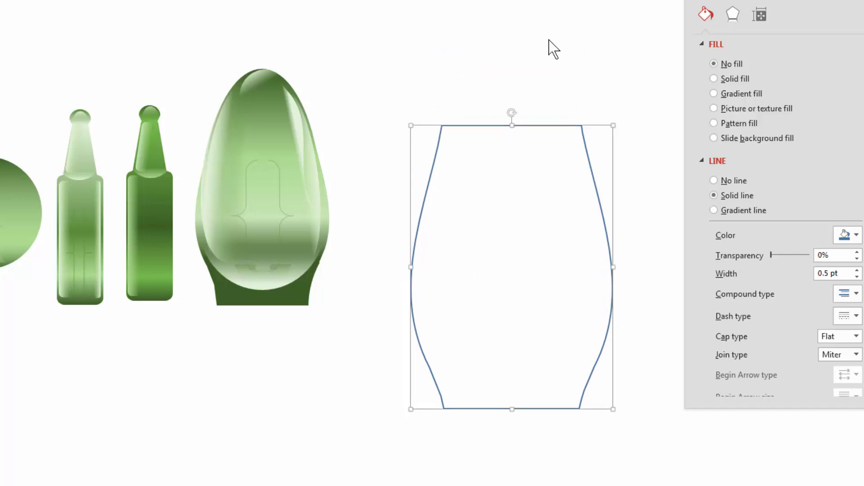
click(451, 108)
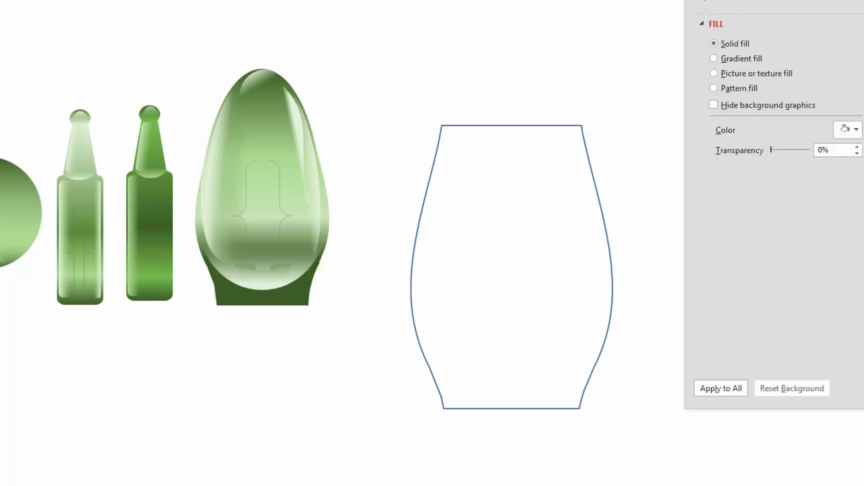
click(396, 3)
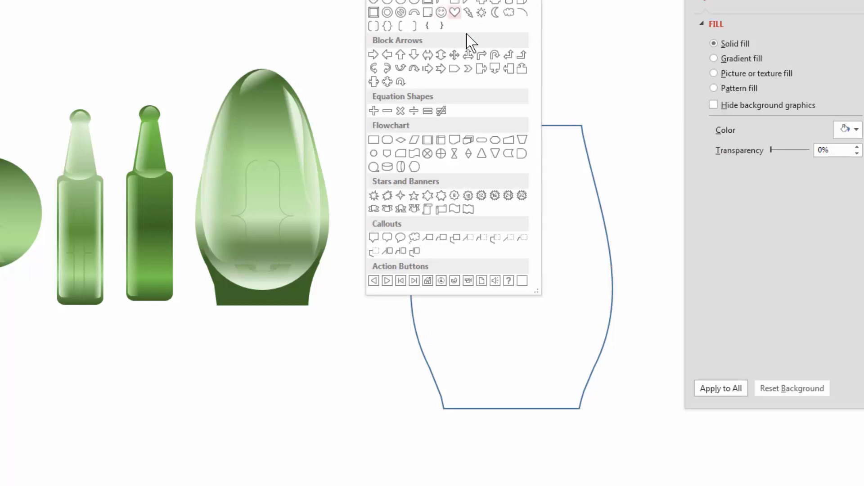
click(401, 9)
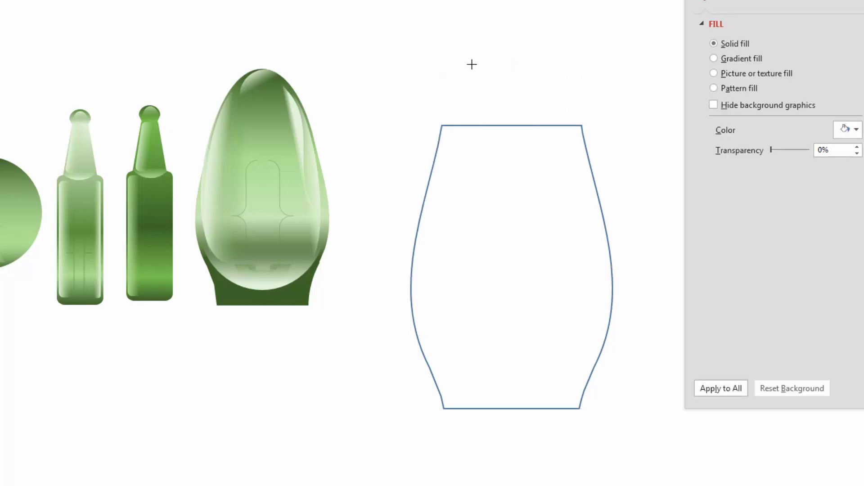
mouse_move(457, 31)
mouse_down()
mouse_move(494, 100)
mouse_move(552, 280)
mouse_move(573, 277)
mouse_up()
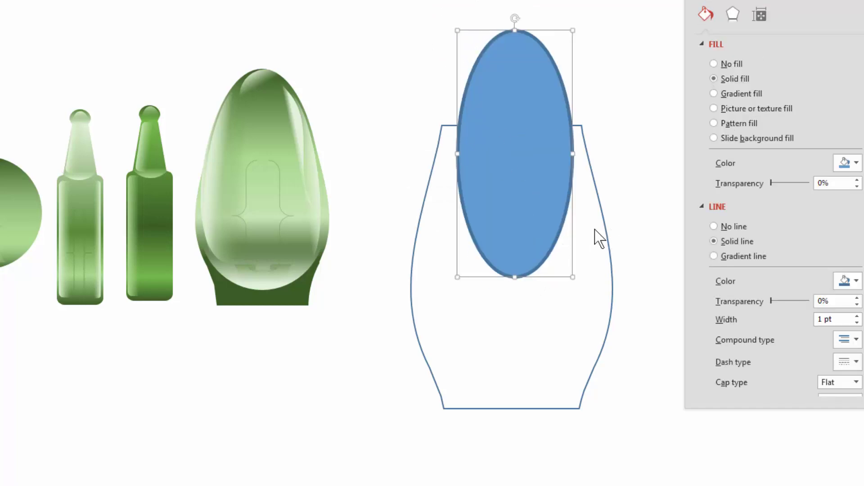
Step: Give the ellipse the trimmed outline's formatting, no fill with a 0.5 pt line, and colour its line orange
click(601, 213)
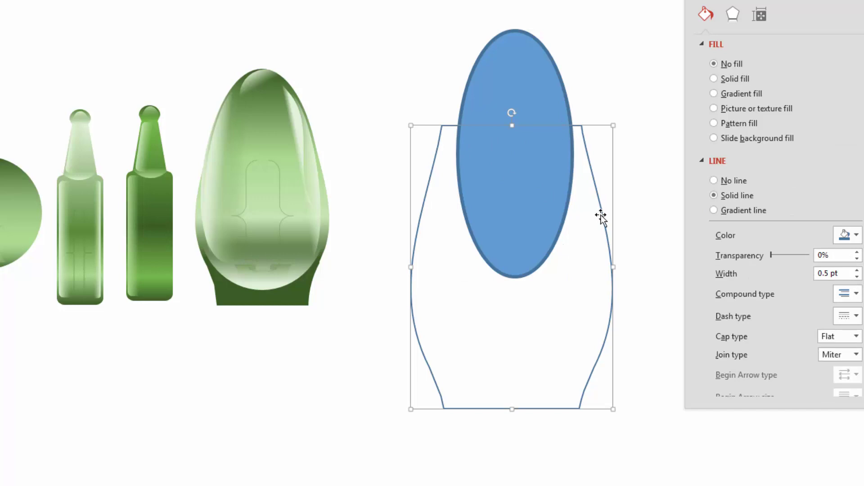
click(520, 70)
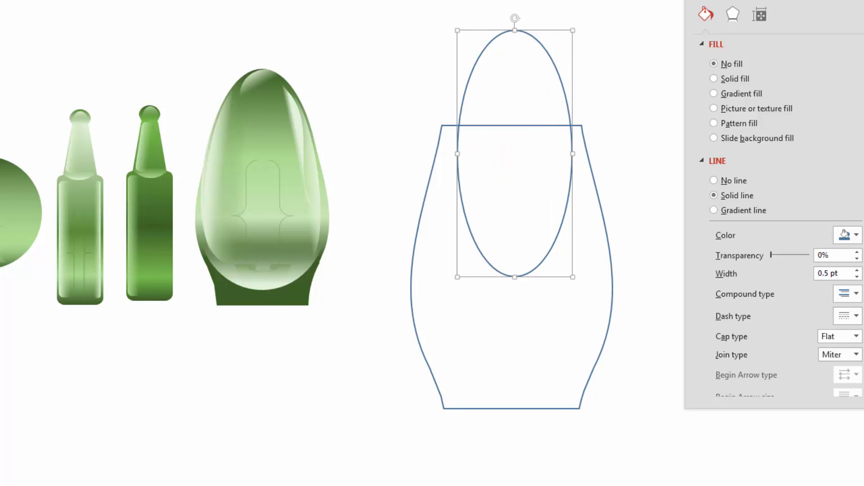
click(288, 1)
click(325, 1)
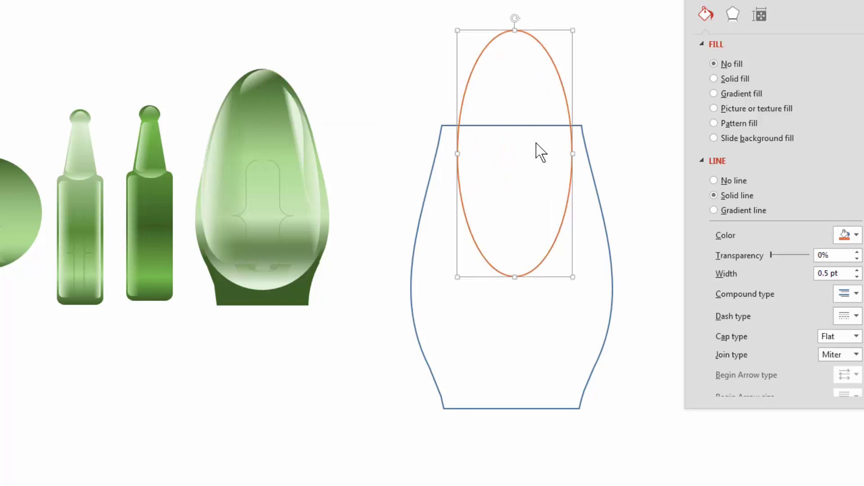
Step: Stretch and widen the ellipse until its sides meet the body's upper corners, and merge both shapes with Union
drag(517, 275, 506, 400)
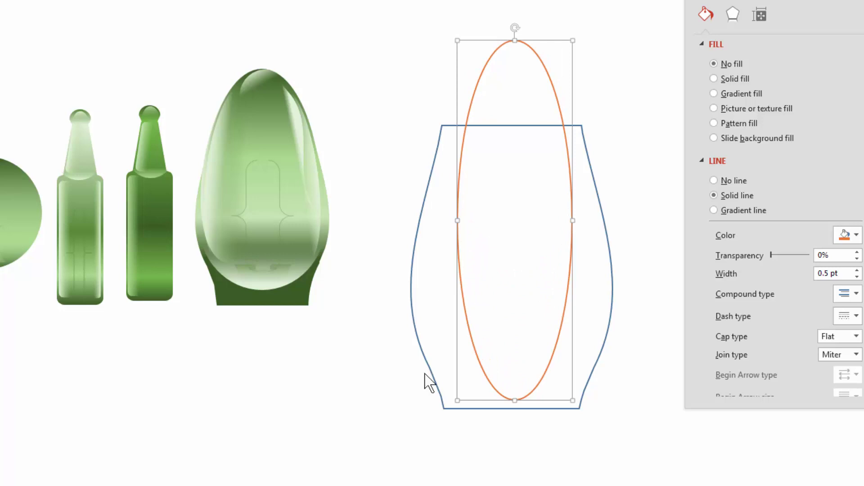
drag(456, 221, 434, 221)
drag(571, 218, 588, 212)
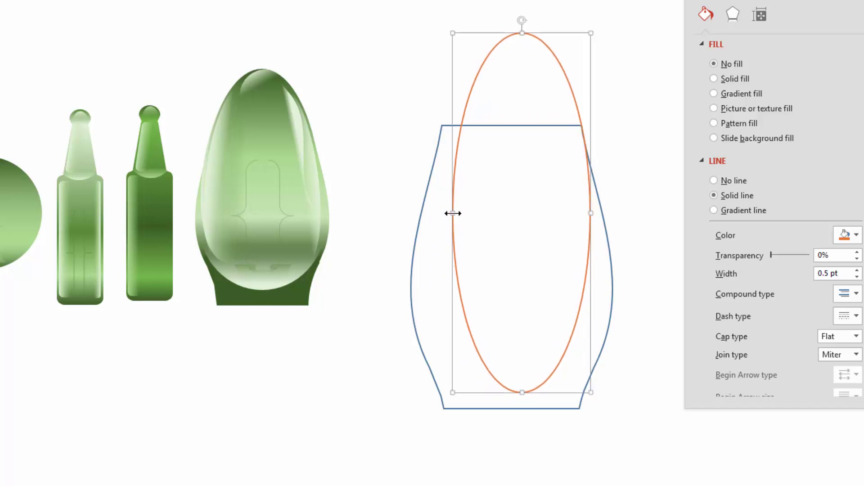
drag(451, 214, 431, 215)
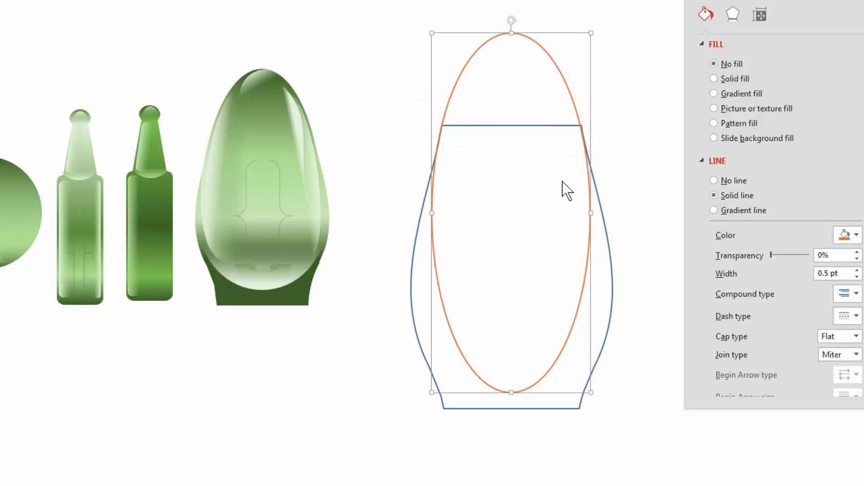
drag(590, 213, 590, 213)
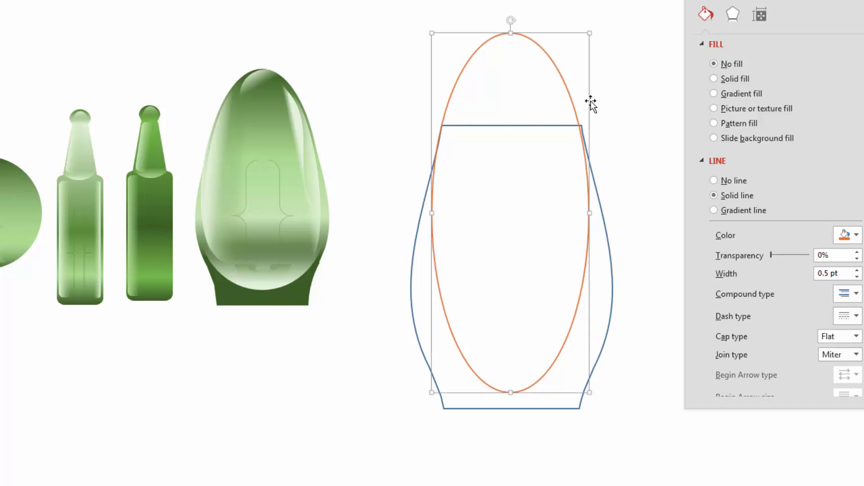
drag(652, 424, 379, 1)
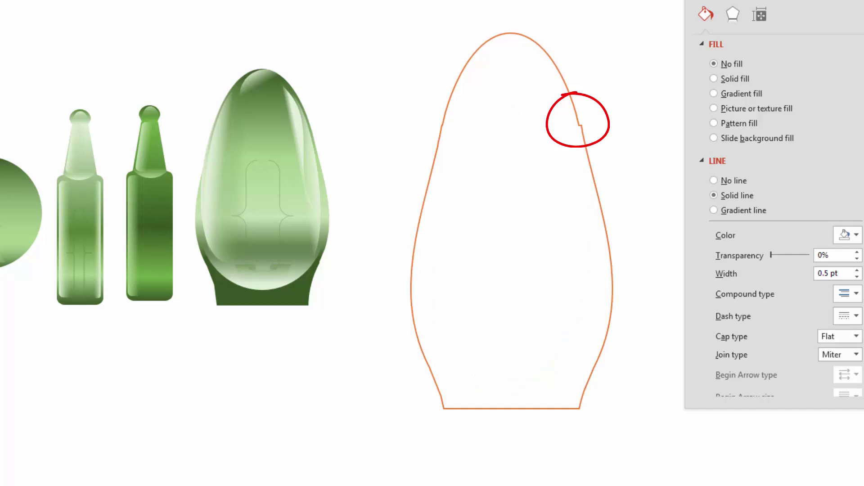
Step: Undo the last union and widen the orange ellipse slightly so its side meets the body's upper right corner
key(ctrl+z)
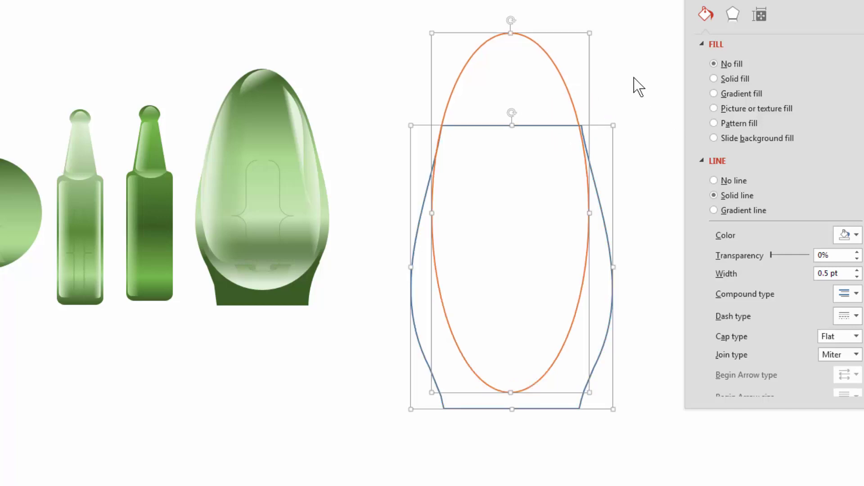
click(651, 336)
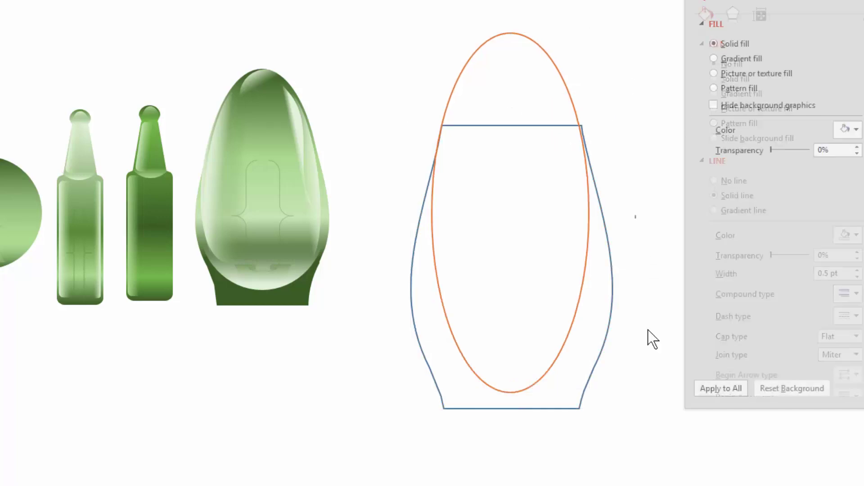
click(566, 88)
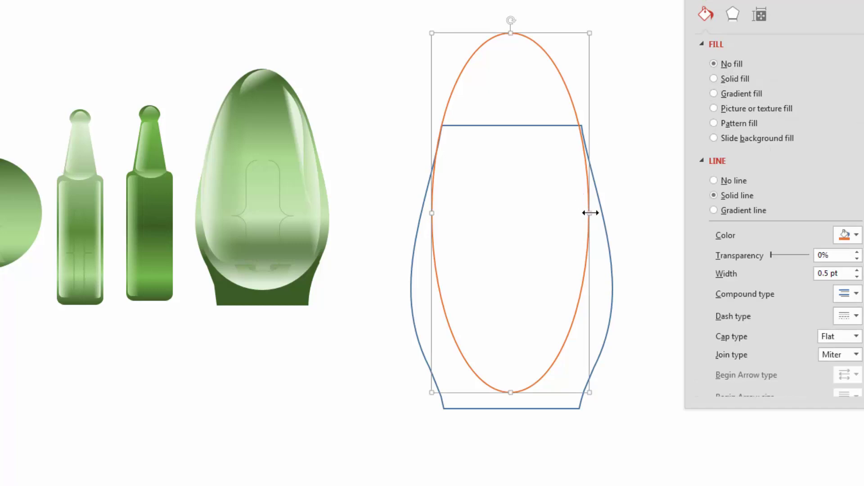
drag(590, 212, 592, 213)
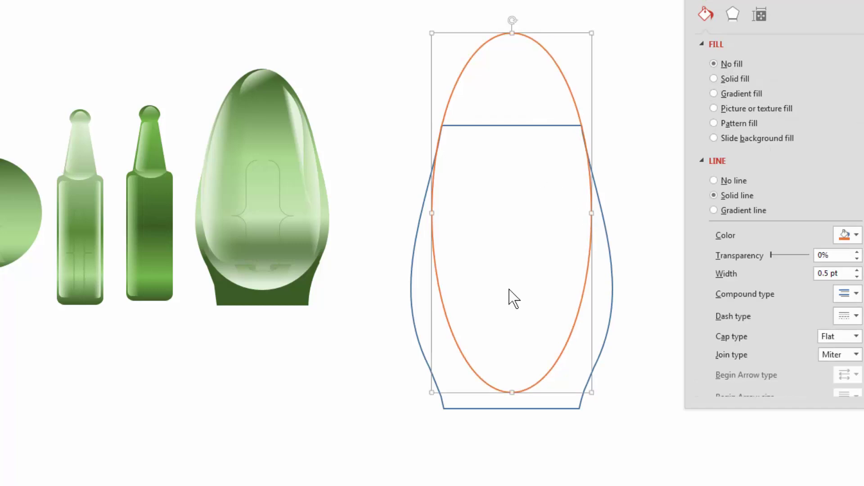
drag(433, 214, 432, 210)
click(637, 358)
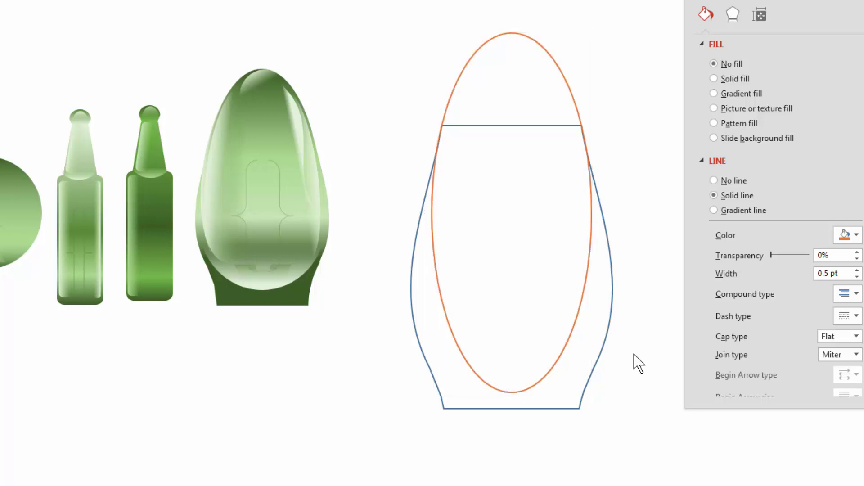
drag(652, 453, 350, 1)
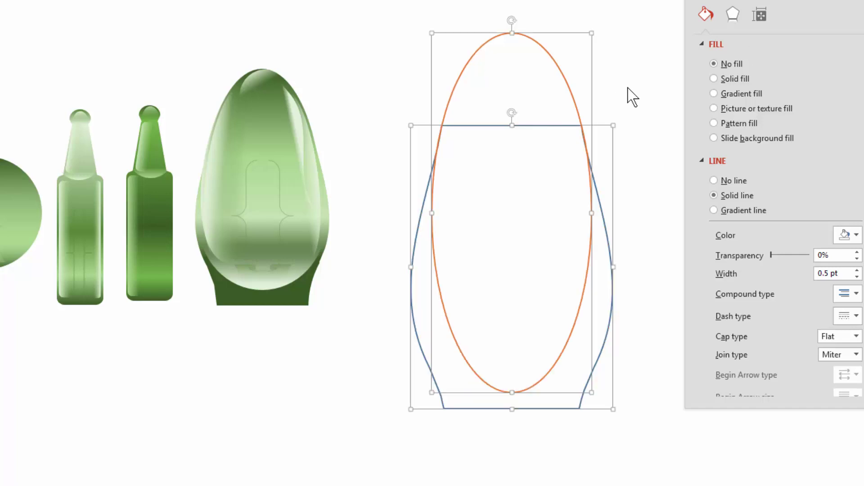
click(673, 135)
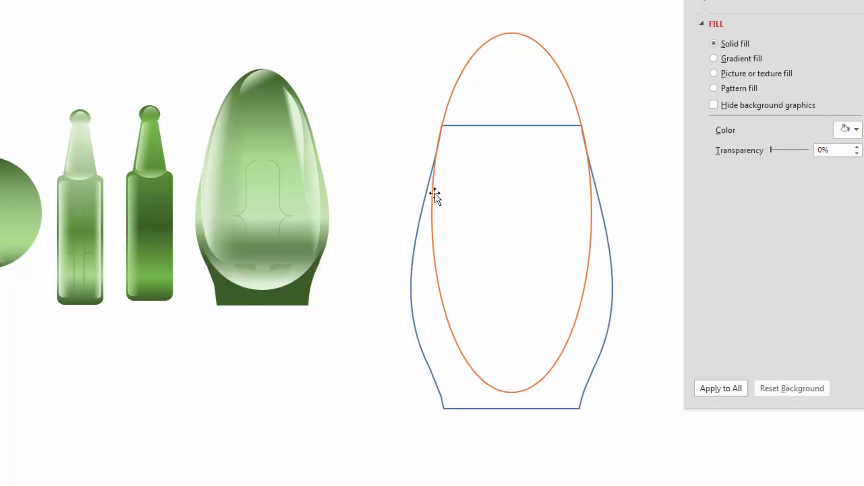
Step: Lengthen the ellipse downward, widen it slightly on both sides, and merge it with the body outline using Union
click(510, 391)
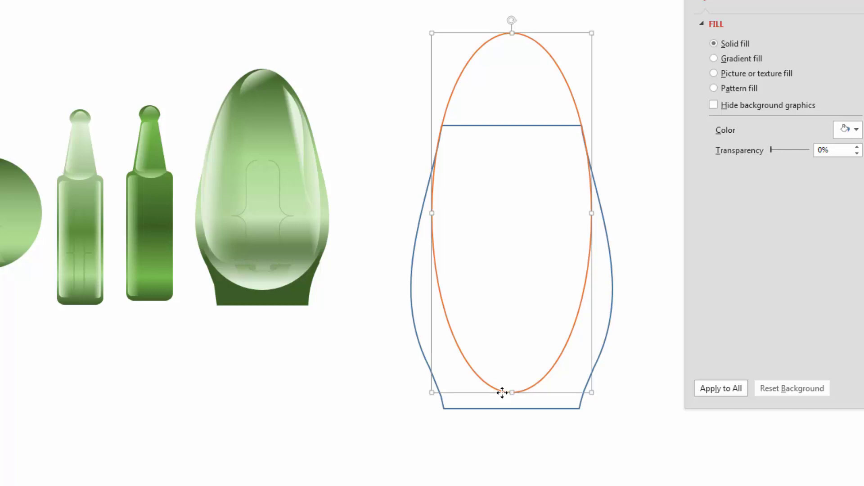
drag(509, 390, 509, 402)
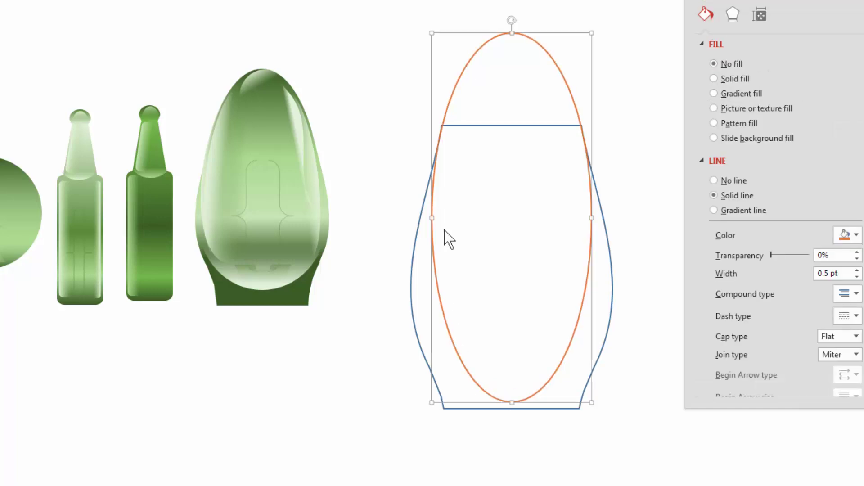
drag(430, 219, 432, 218)
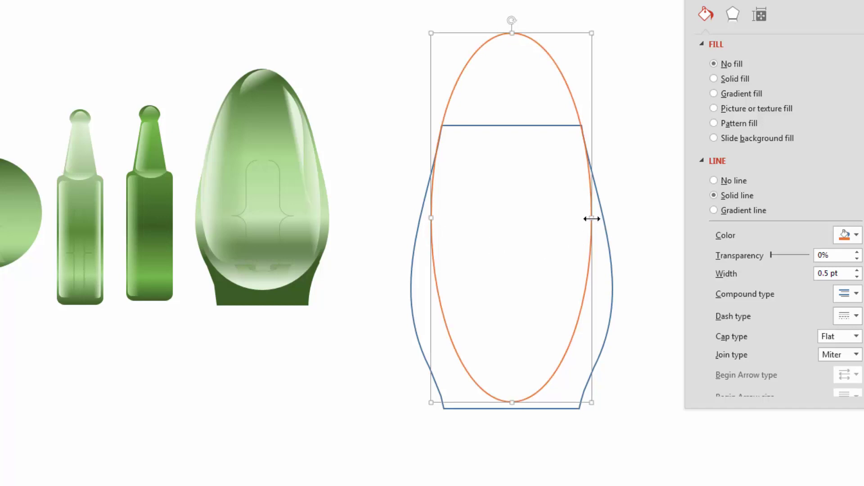
drag(591, 219, 592, 217)
click(652, 436)
drag(656, 435, 354, 4)
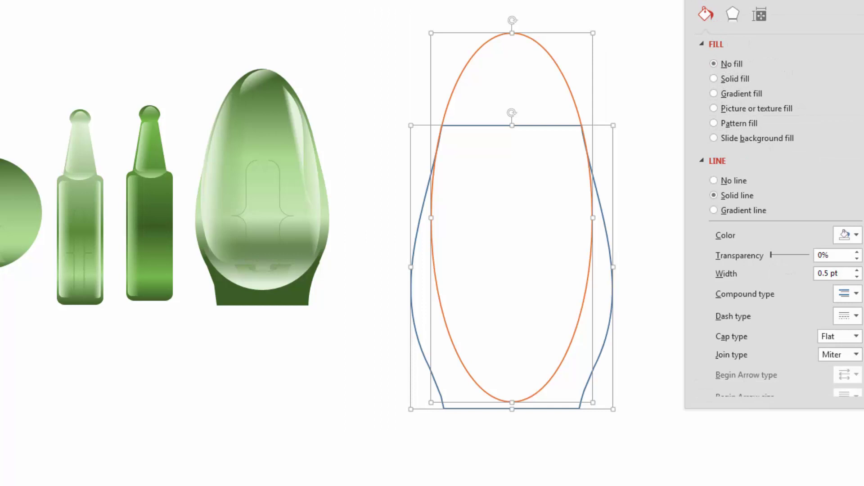
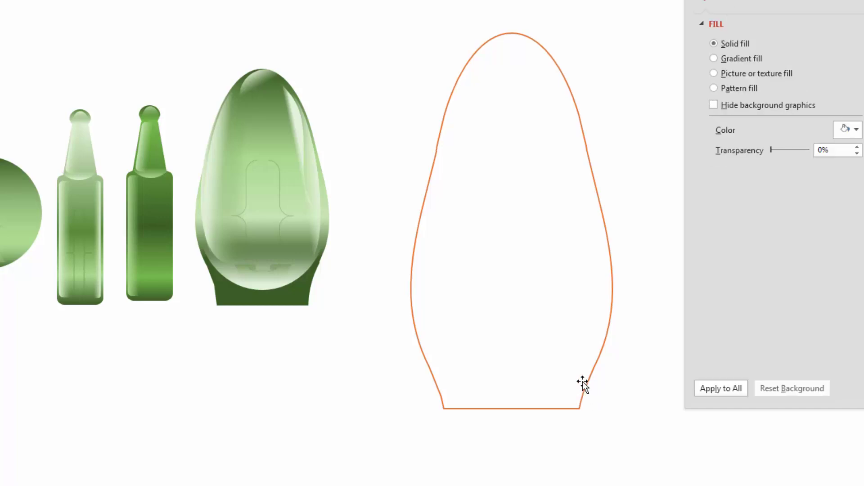
Step: Scale the merged outline down to about the finished bulb's size, place it alongside, and adjust its width and height
click(583, 382)
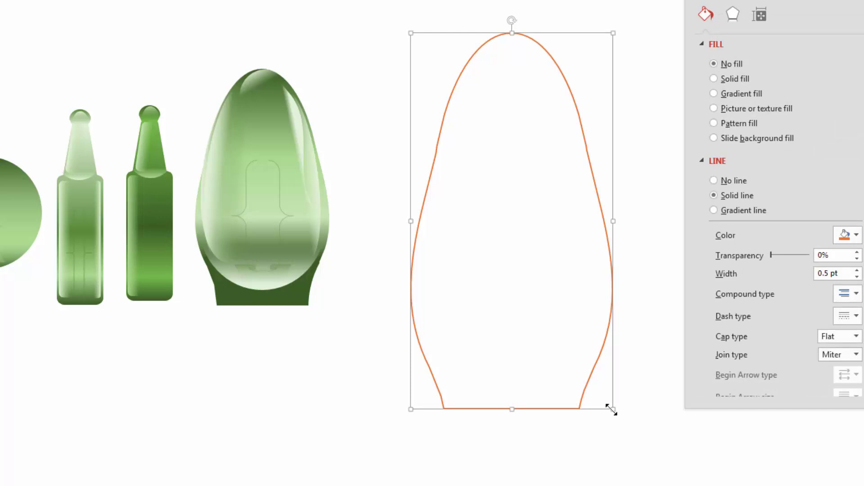
drag(608, 410, 450, 305)
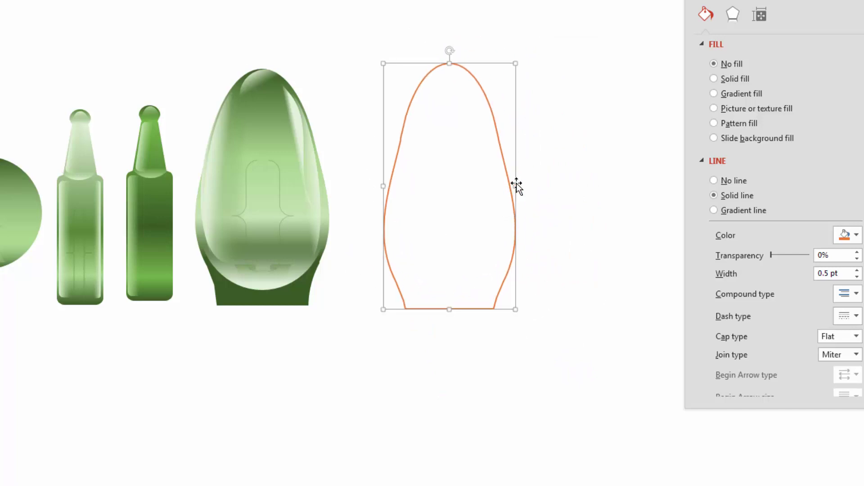
mouse_move(515, 186)
mouse_down()
mouse_move(552, 187)
mouse_move(501, 187)
mouse_up()
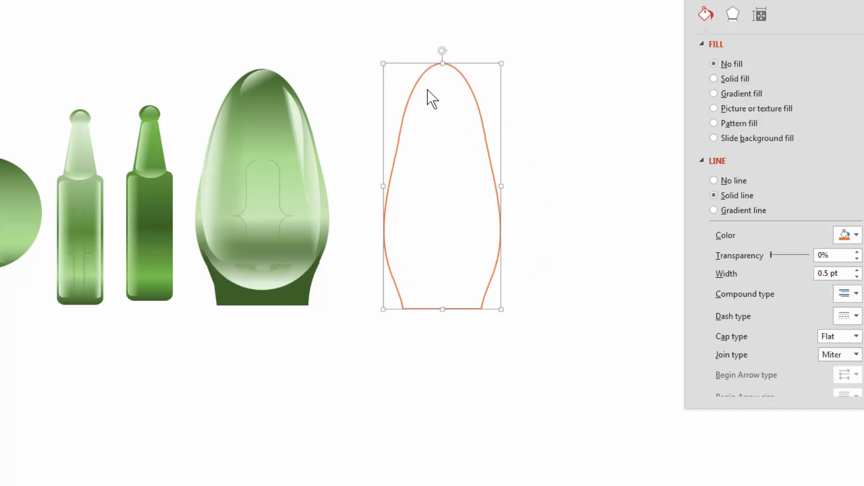
drag(443, 61, 440, 43)
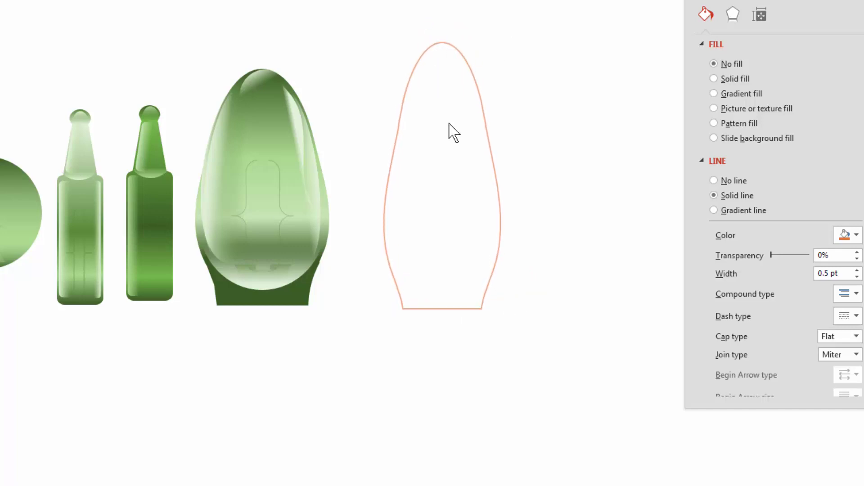
drag(502, 176, 521, 185)
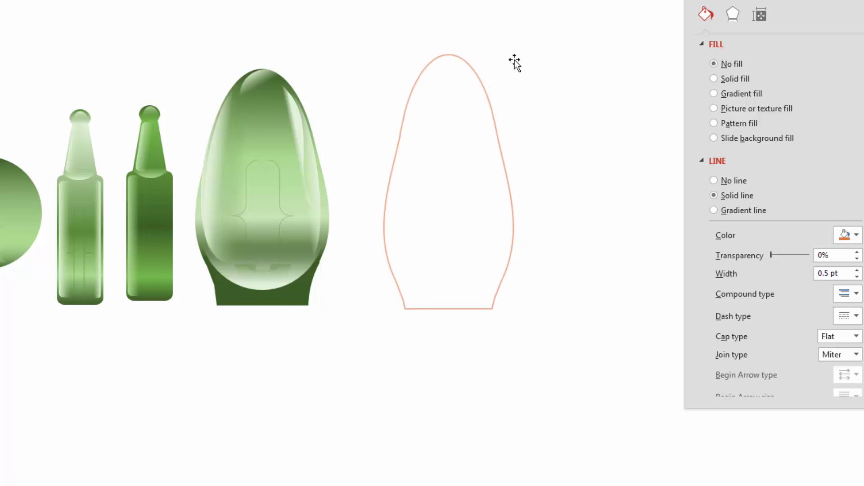
key(Escape)
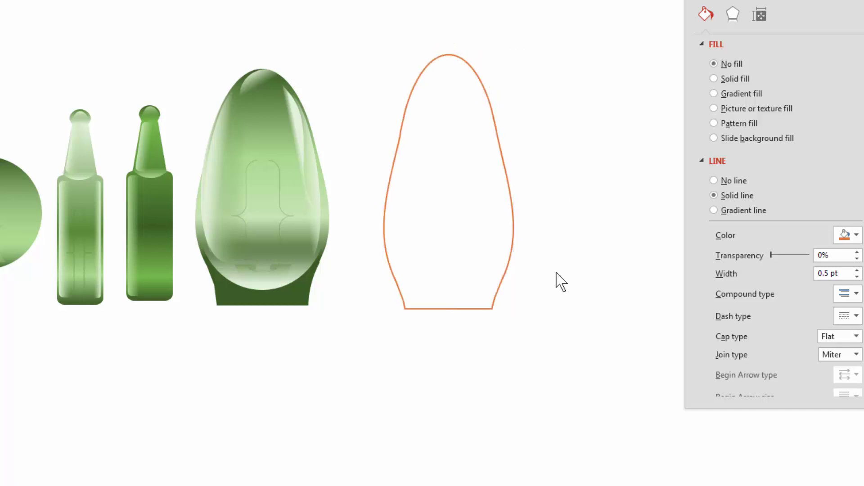
click(293, 387)
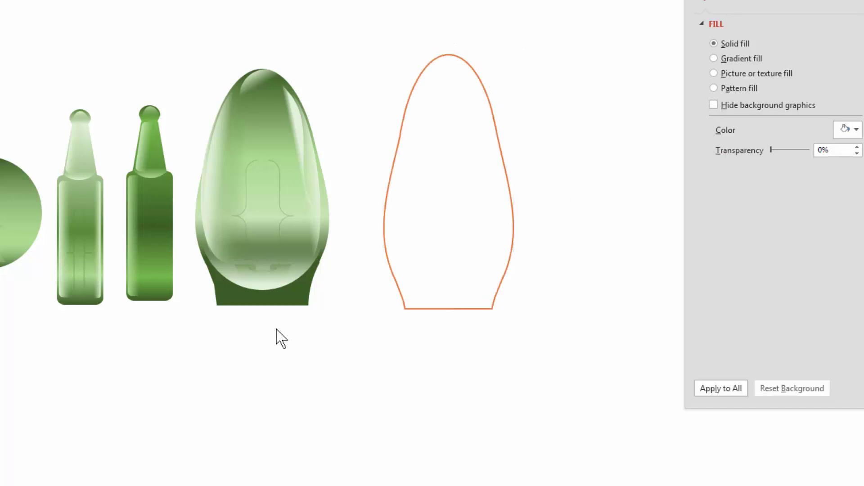
Step: Copy the round bulb's gradient formatting onto the new bulb outline with Format Painter
click(20, 212)
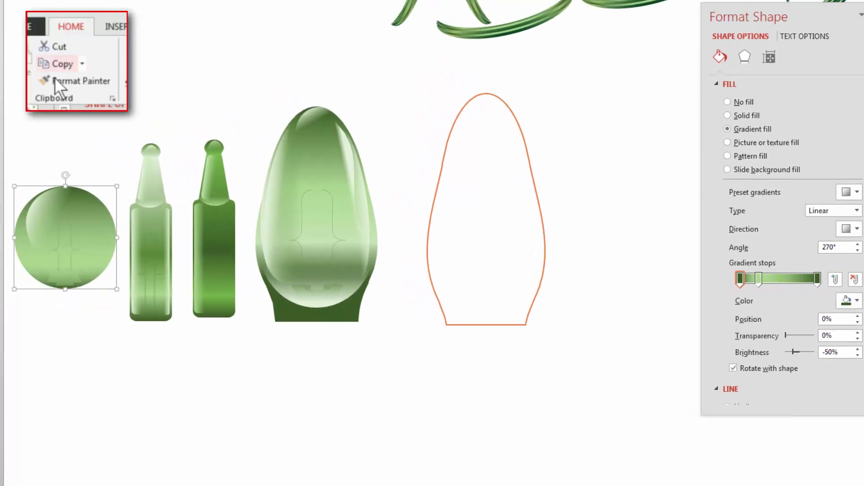
click(55, 80)
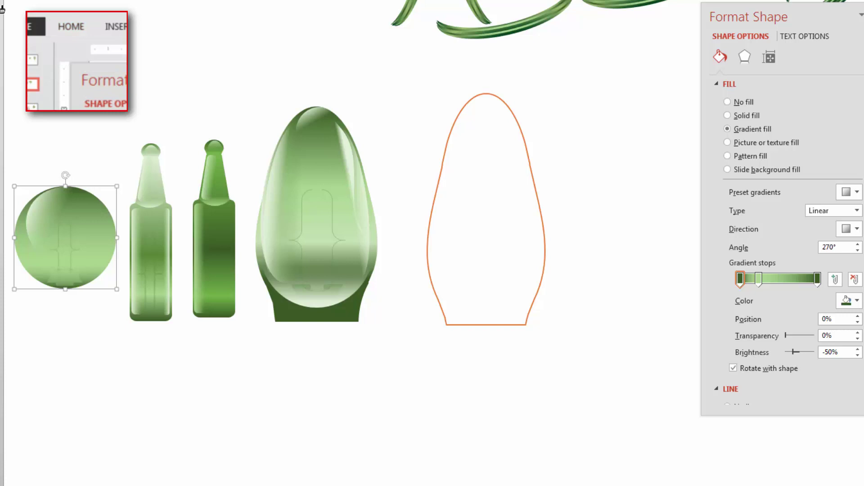
click(444, 170)
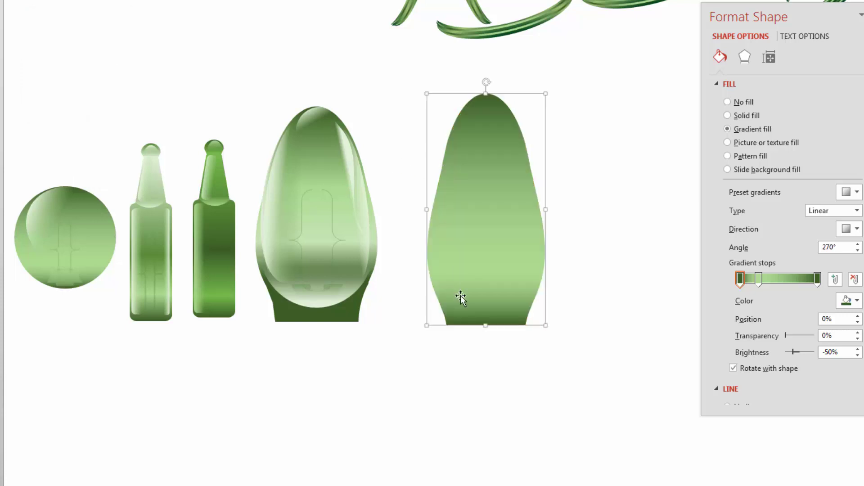
click(622, 298)
Step: Add a bright green gradient stop to the new bulb, shift it toward the dark upper end, and set the light green stop to 19%
click(441, 297)
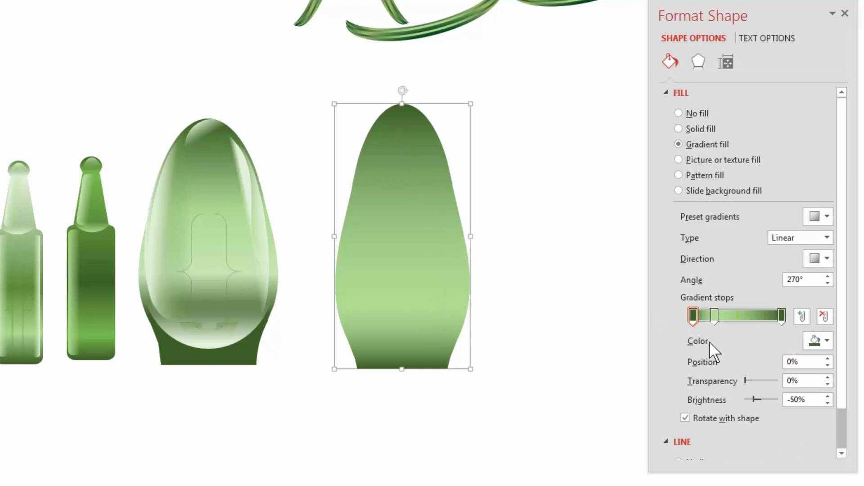
click(753, 316)
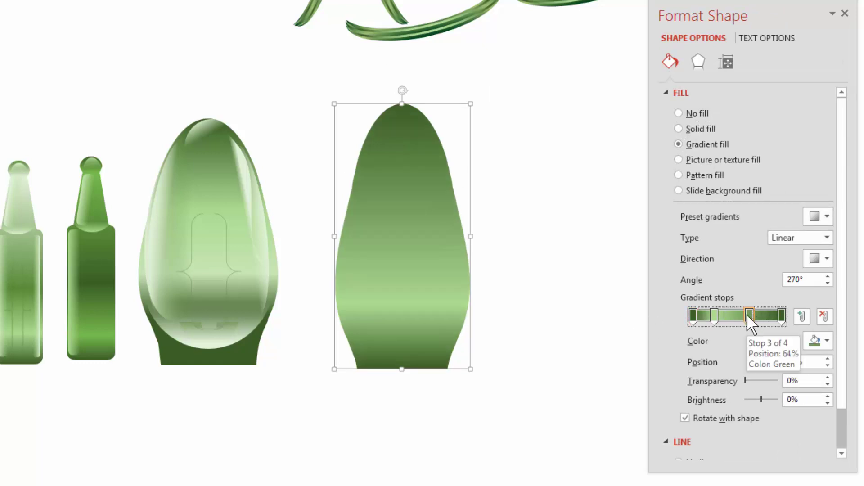
click(828, 342)
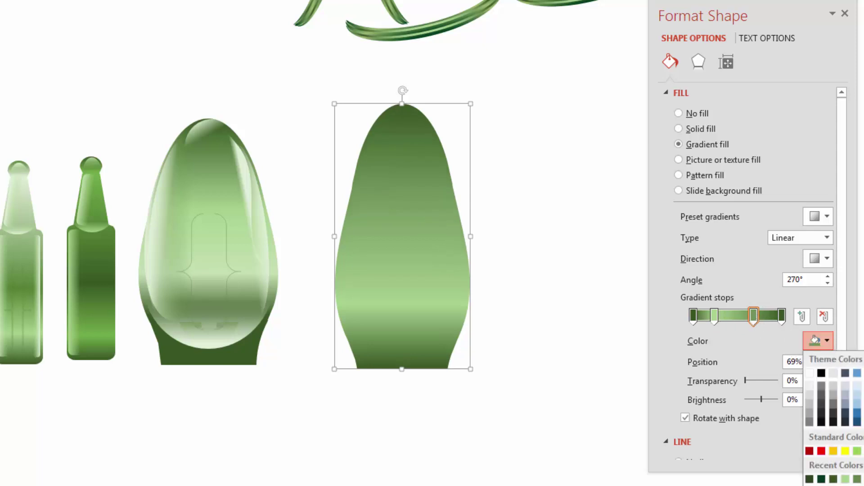
click(858, 452)
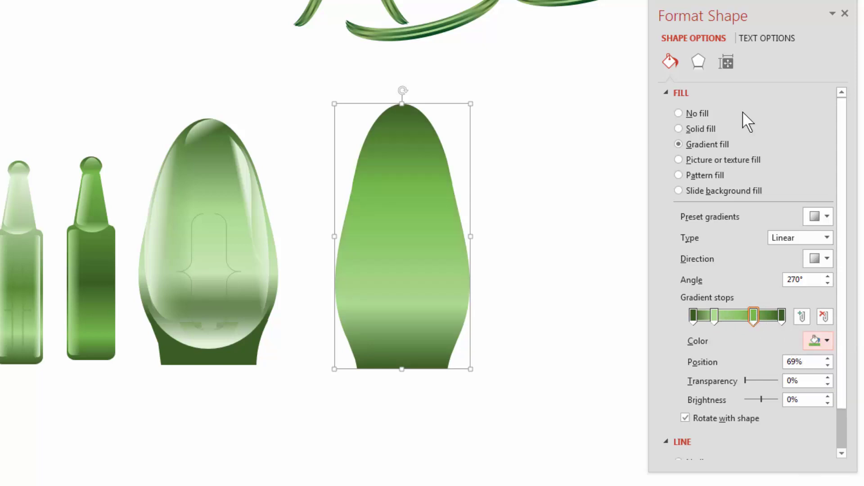
drag(762, 9, 617, 3)
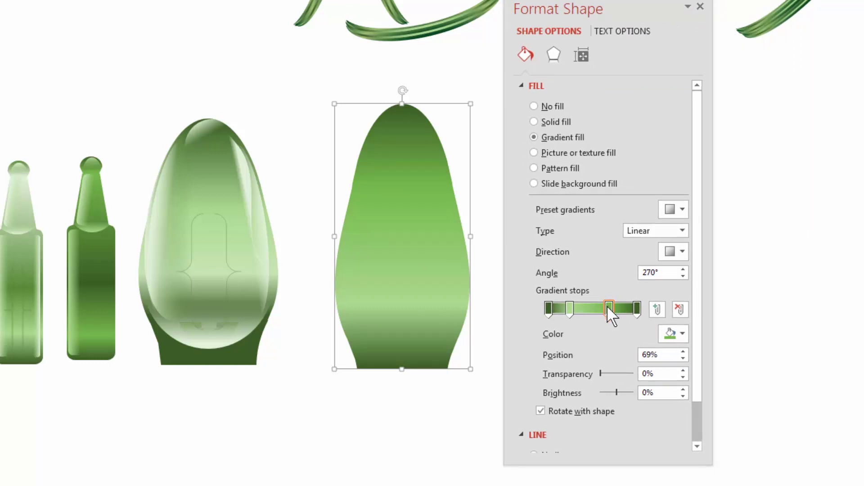
drag(608, 307, 568, 309)
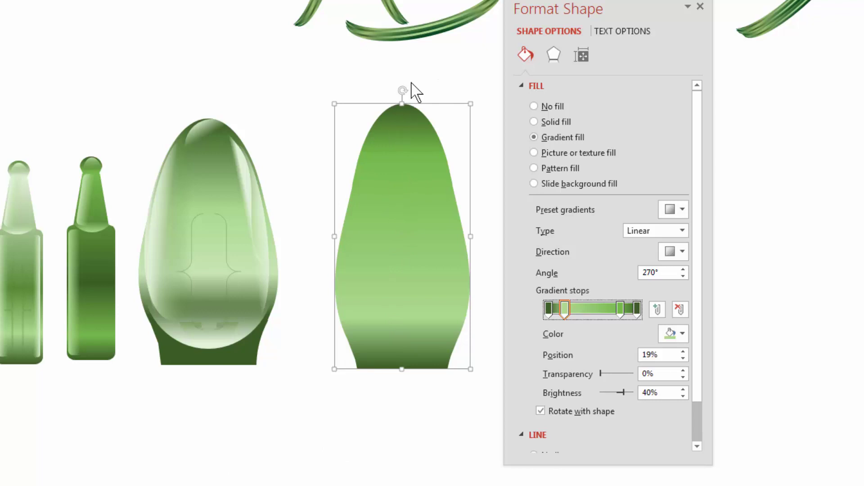
drag(609, 9, 693, 11)
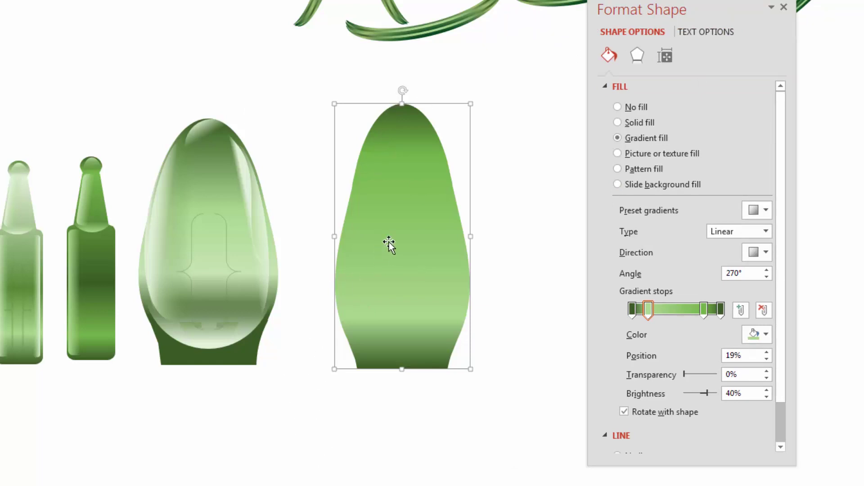
Step: Duplicate the curved highlight from the round bulb and place the copy on the new bulb's upper left side
click(363, 440)
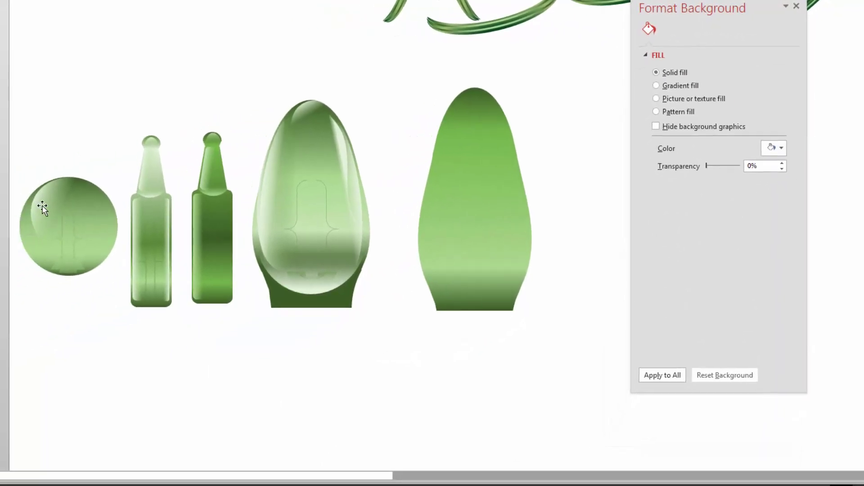
click(45, 202)
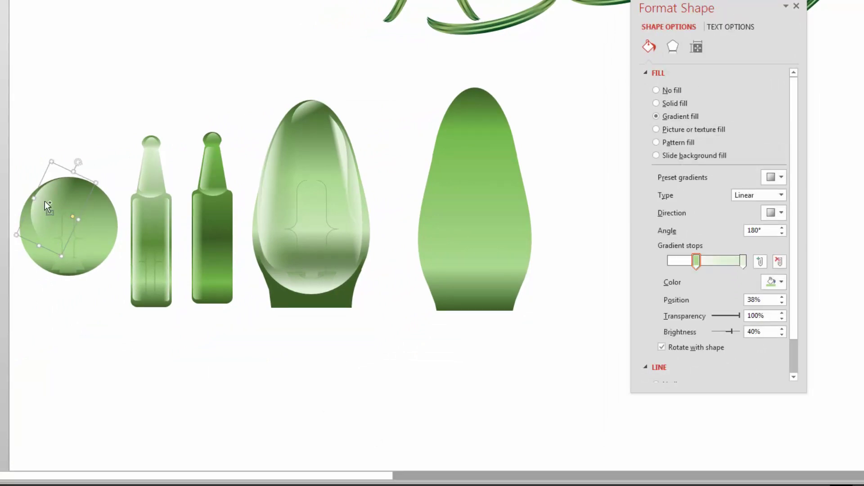
drag(44, 201, 418, 182)
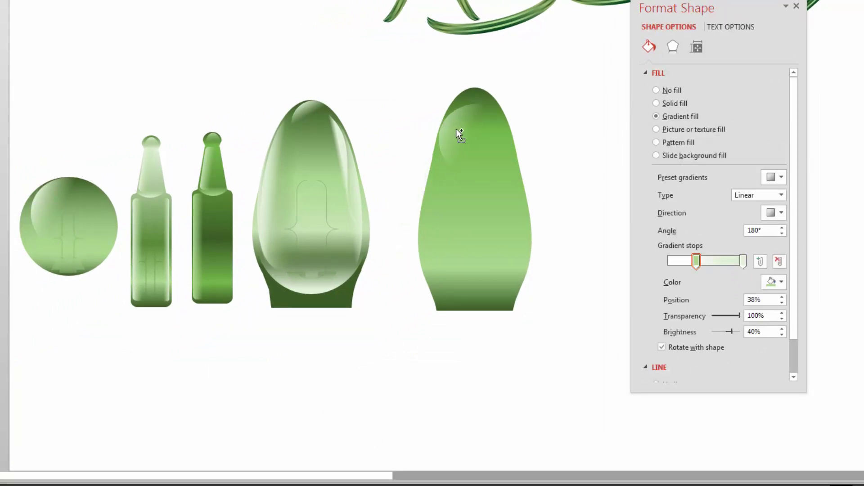
drag(459, 134, 462, 138)
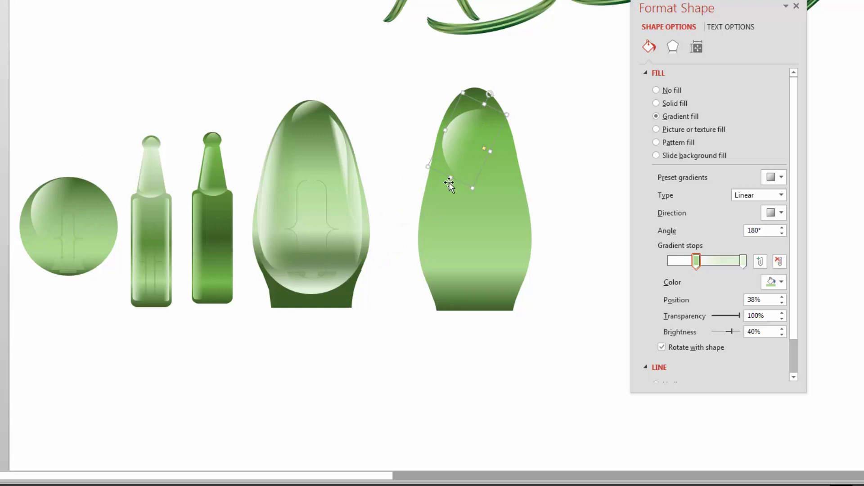
Step: Stretch and rotate the copied curved highlight and fit it along the new bulb's left edge
drag(450, 178, 434, 257)
drag(497, 144, 473, 87)
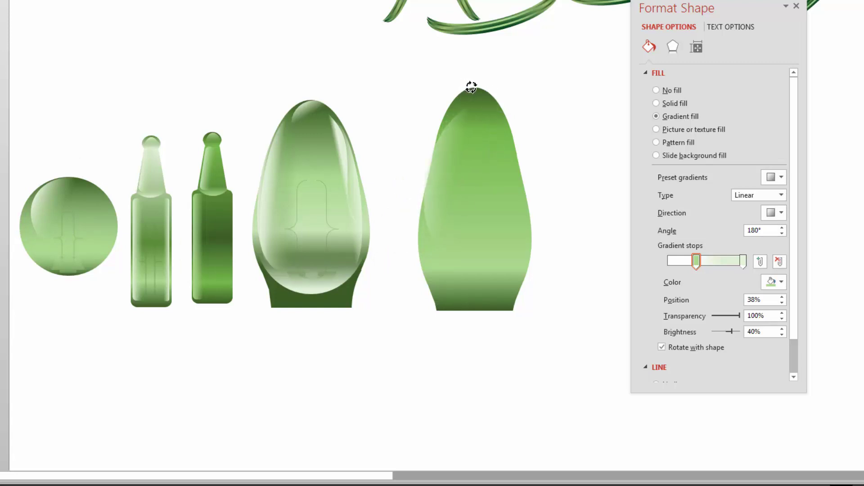
drag(443, 147, 440, 197)
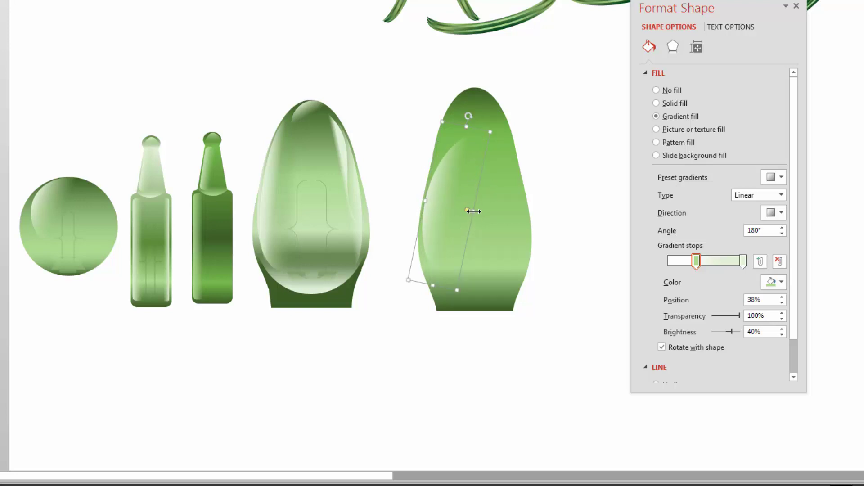
drag(474, 211, 466, 209)
drag(466, 126, 463, 92)
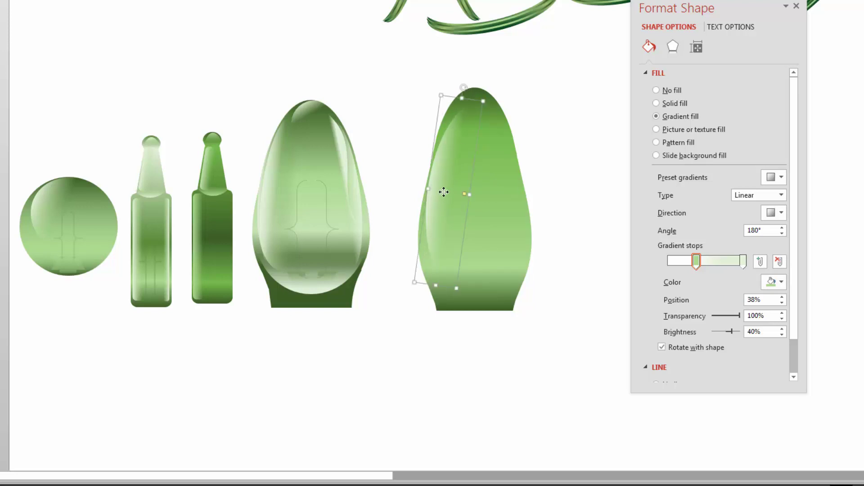
drag(444, 192, 444, 194)
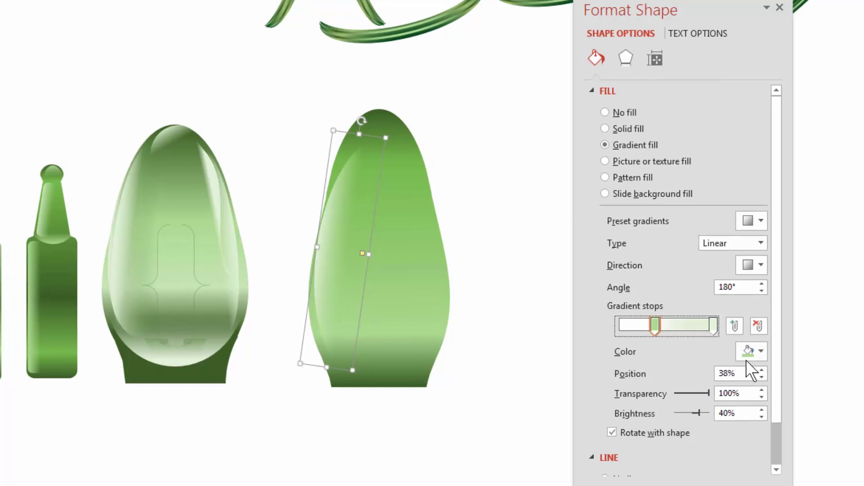
Step: Recolor the left highlight's 38% gradient stop to the theme's base green at 100% transparency and nudge the highlight into place
click(757, 355)
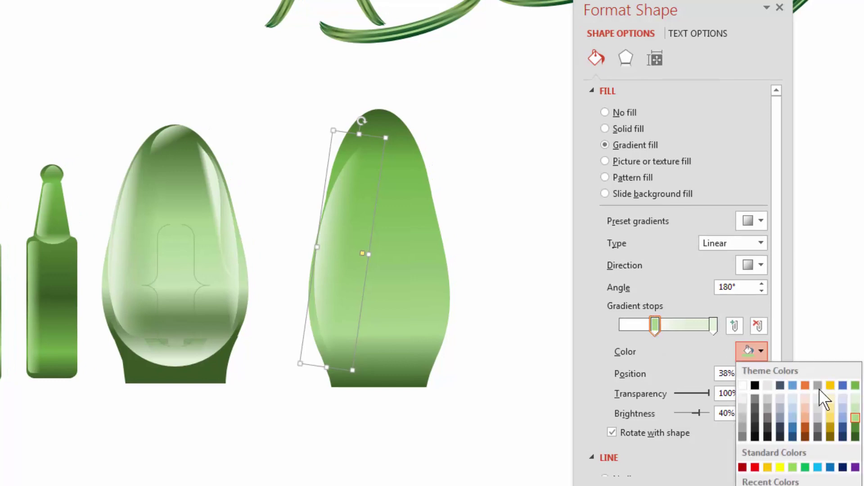
click(855, 386)
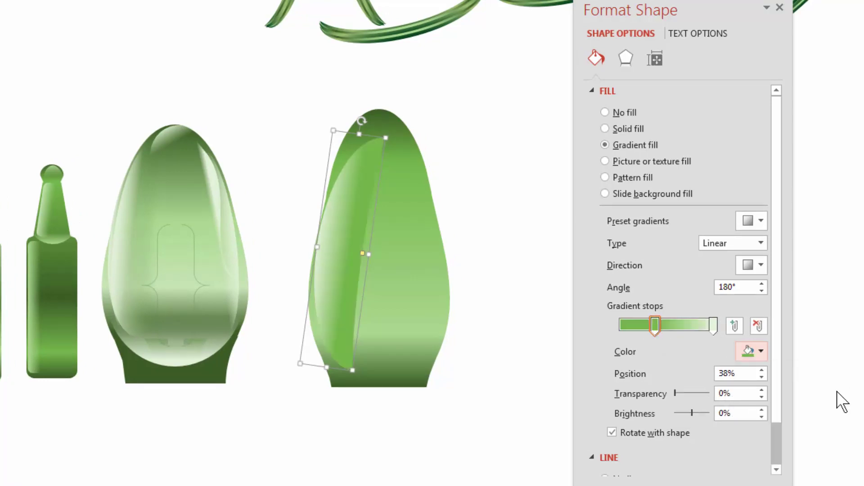
drag(673, 391, 725, 398)
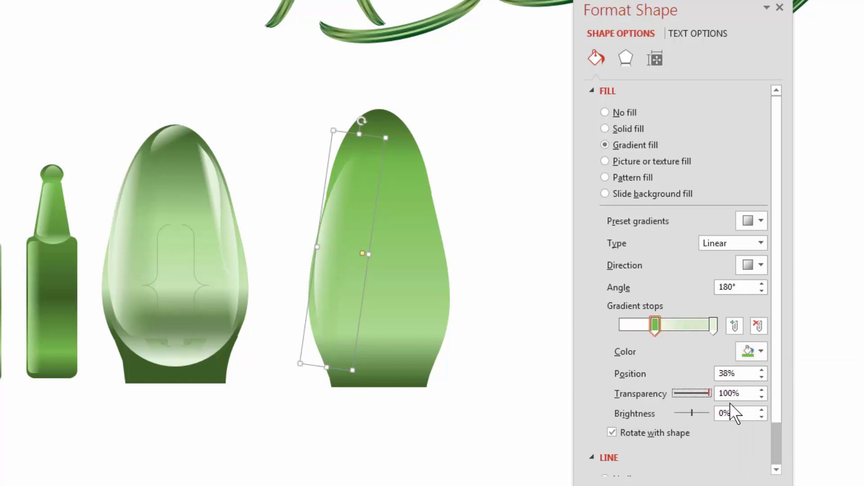
click(352, 228)
mouse_move(347, 232)
mouse_down()
mouse_move(345, 221)
mouse_move(349, 229)
mouse_up()
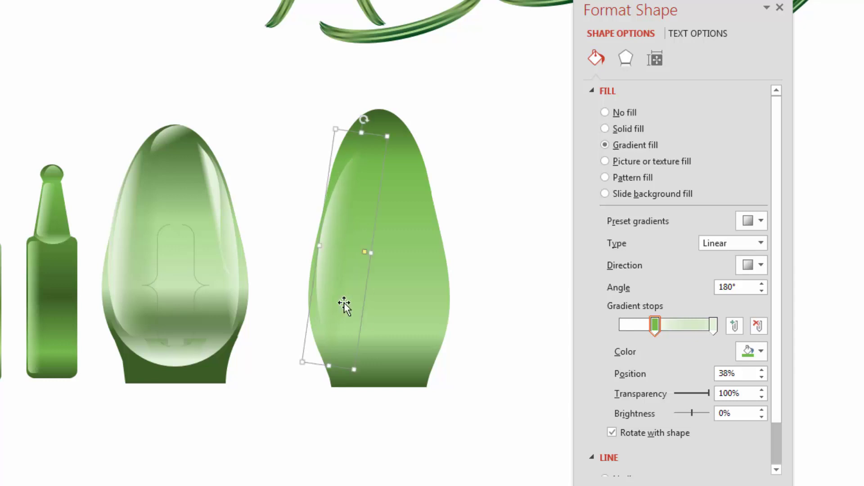
click(372, 254)
click(521, 251)
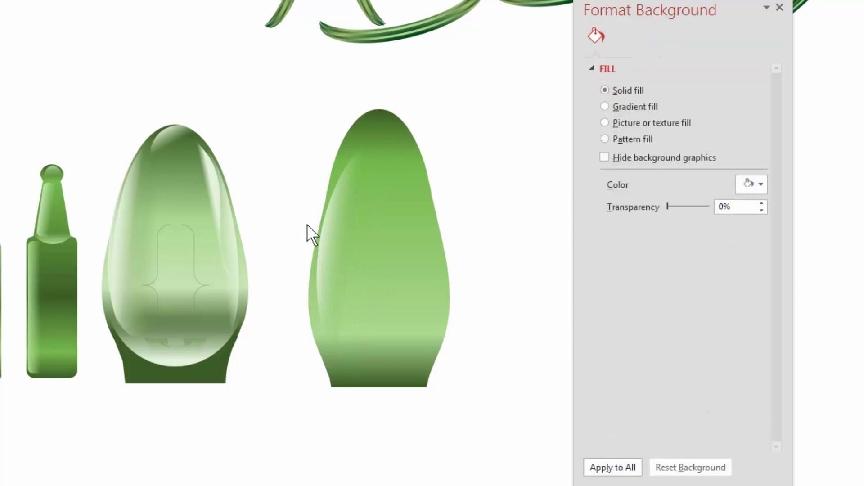
Step: Duplicate the left highlight, flip the copy horizontally onto the bulb's right edge, and reposition the left one to match
click(340, 239)
drag(339, 235, 423, 237)
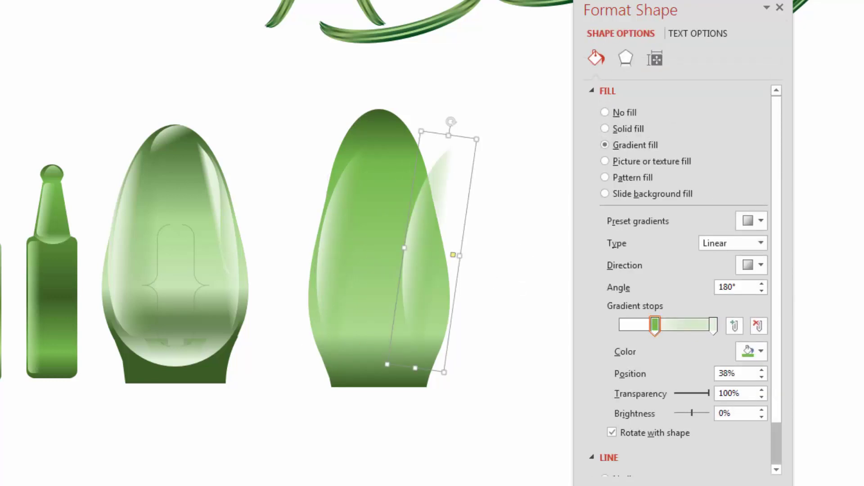
click(717, 8)
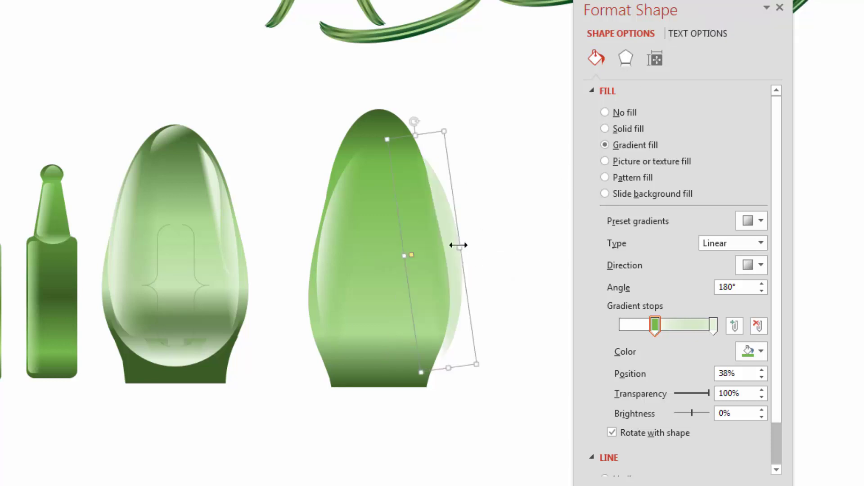
drag(459, 245, 432, 241)
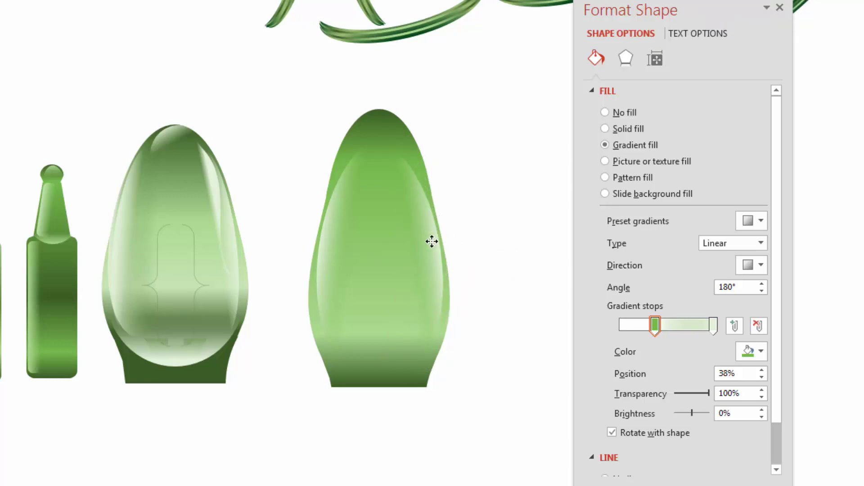
click(325, 275)
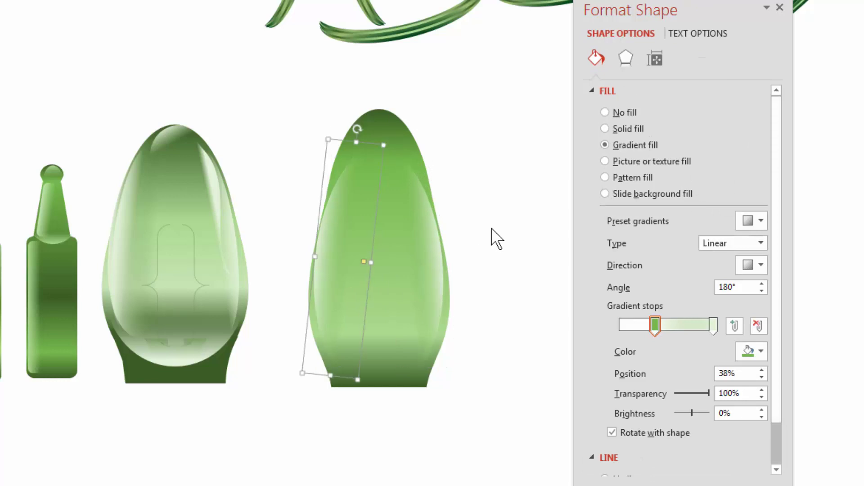
click(492, 230)
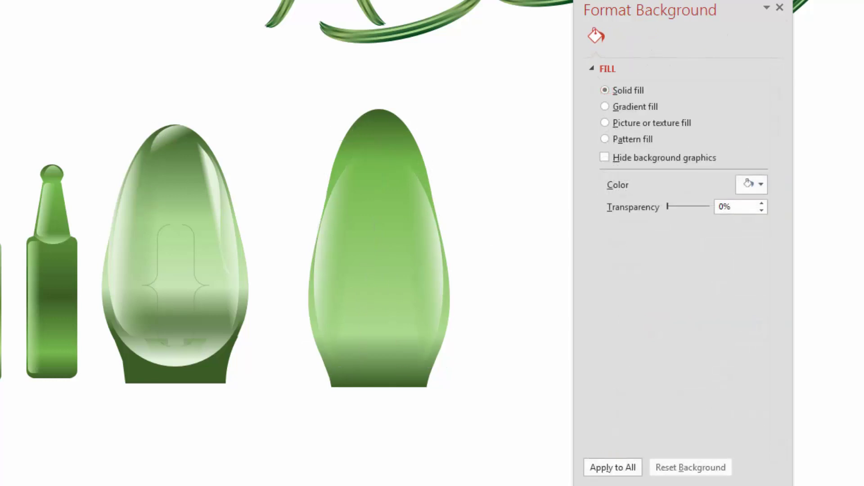
Step: Copy the egg-shaped bulb's upper right highlight onto the new bulb's tip, then shrink, rotate and position it there
click(213, 190)
drag(213, 191, 366, 146)
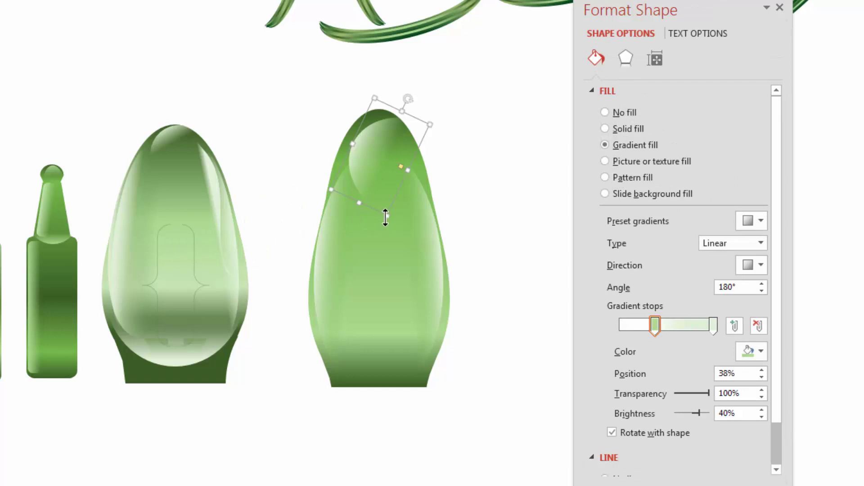
drag(385, 218, 376, 162)
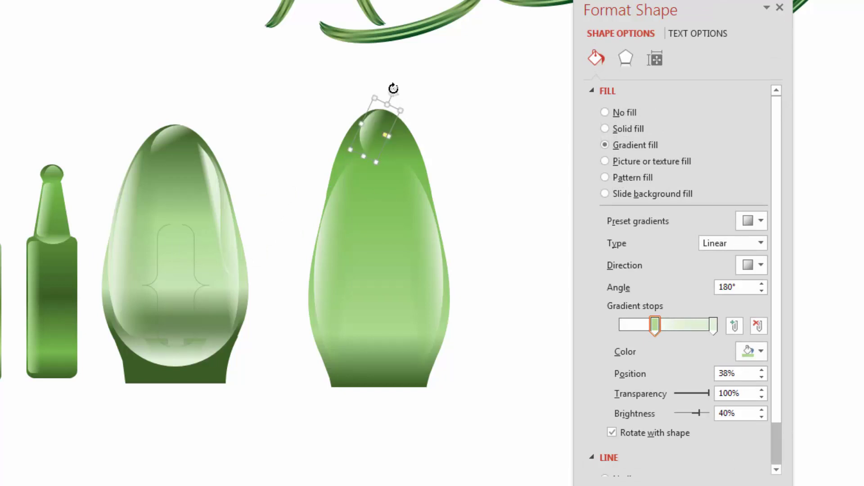
drag(393, 89, 405, 109)
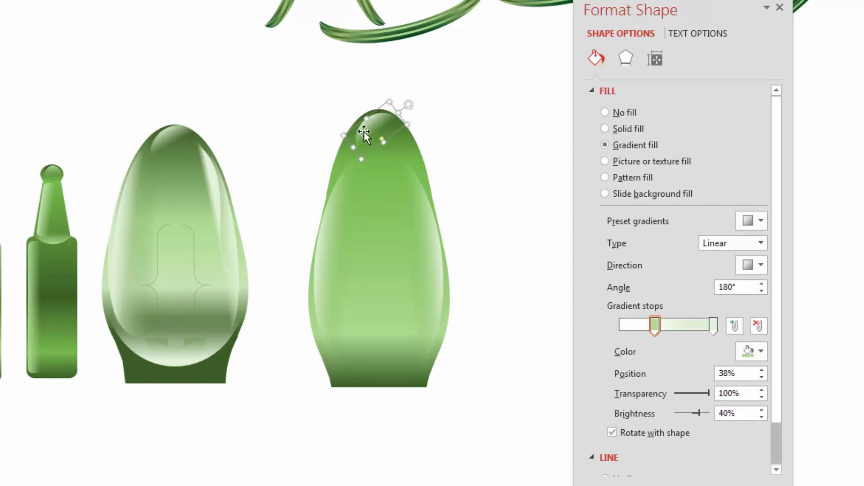
drag(361, 128, 360, 128)
drag(413, 104, 378, 122)
click(476, 349)
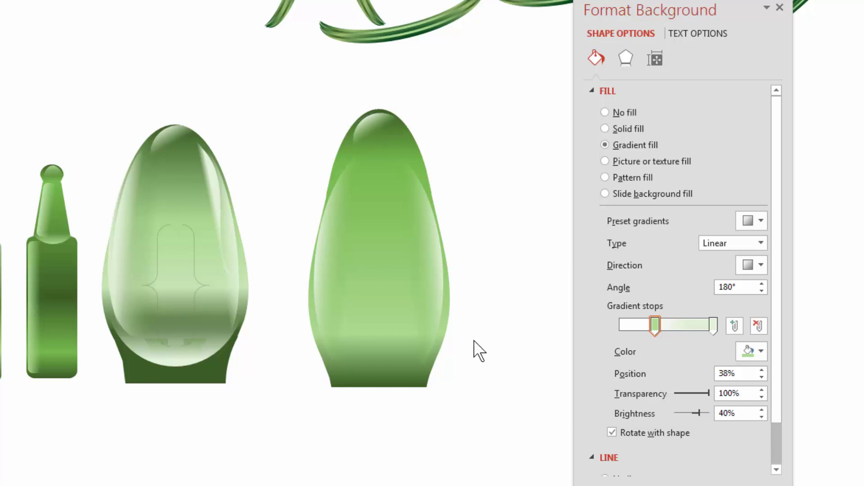
Step: Shift the light end gradient stop of the new bulb's left highlight slightly inward
click(321, 266)
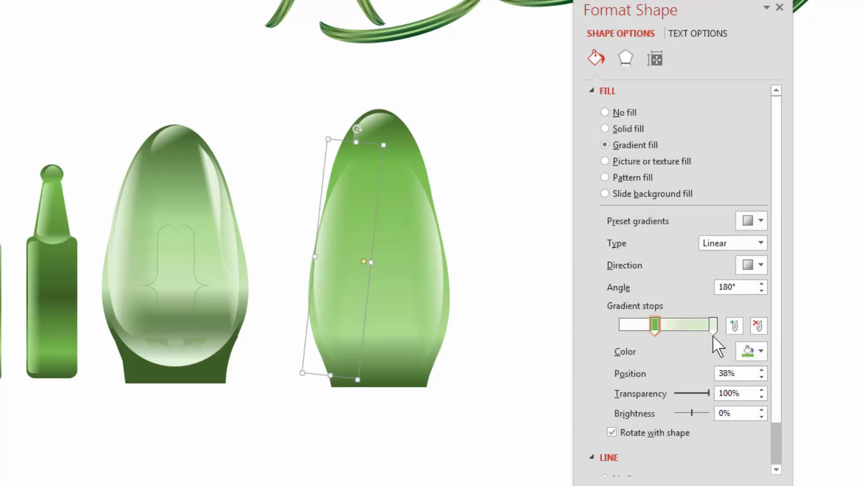
drag(711, 325, 709, 323)
click(457, 280)
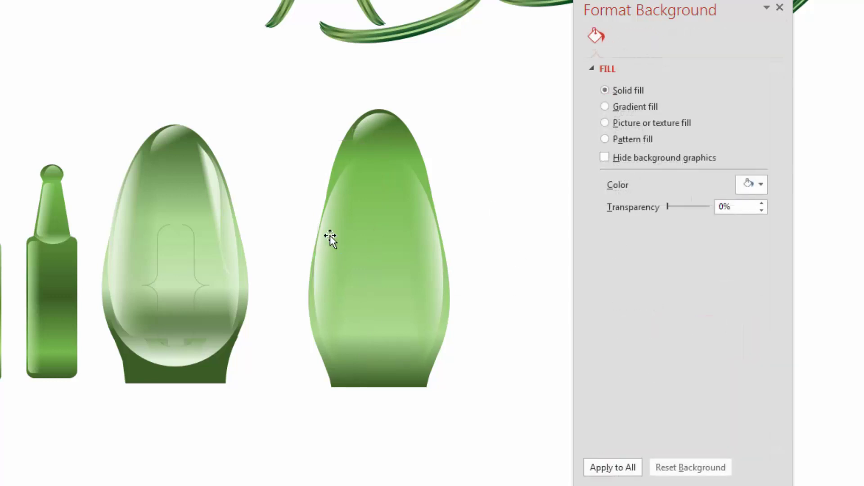
Step: Move the bright green gradient stop of the new bulb's body to 76%
click(377, 129)
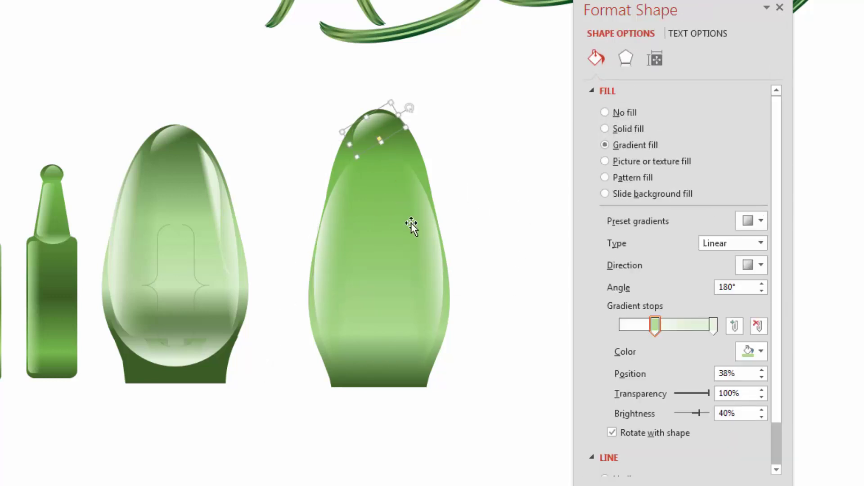
click(363, 301)
drag(693, 328, 684, 329)
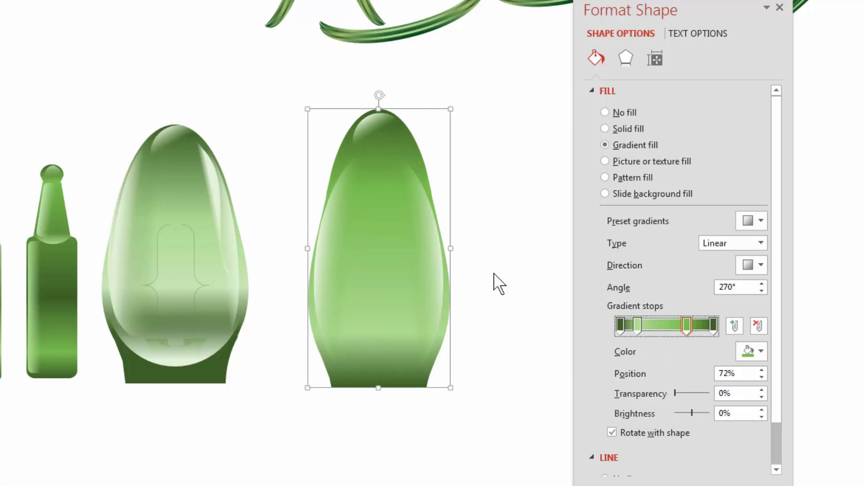
drag(688, 328, 693, 327)
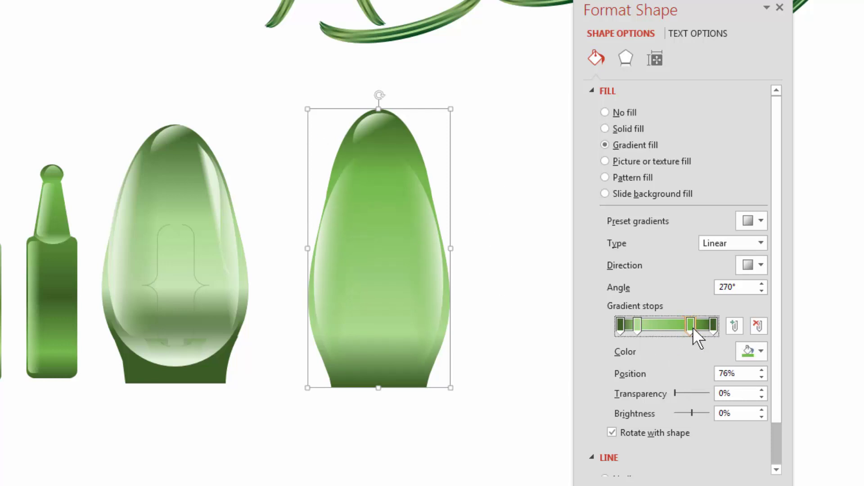
click(469, 155)
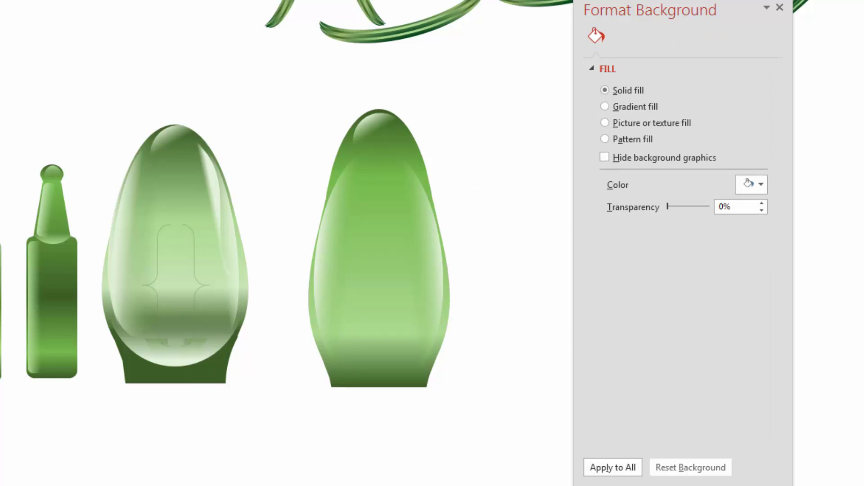
Step: Draw a wave shape beside the new bulb's tip, skew it with its adjustment handle, and rotate it upright
drag(424, 66, 531, 128)
drag(478, 128, 431, 123)
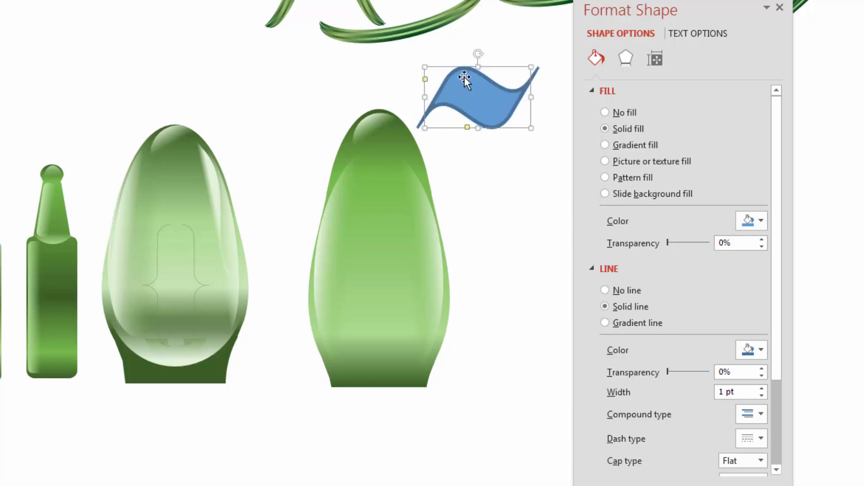
drag(478, 54, 481, 149)
Step: Copy the tip highlight's gradient formatting onto the wave shape with Format Painter and move the wave slightly down
click(362, 126)
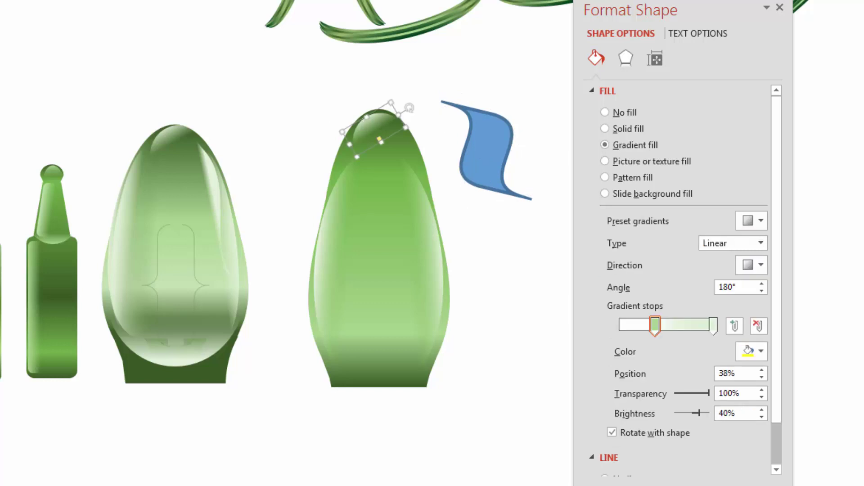
click(492, 153)
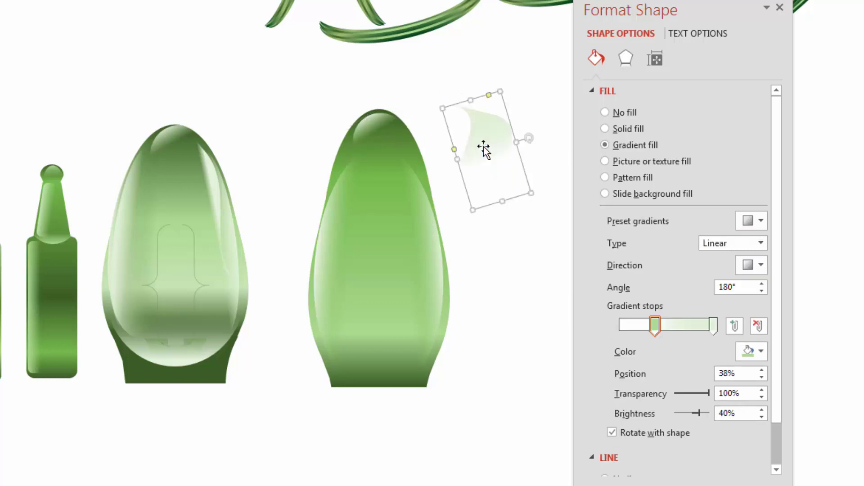
drag(487, 141, 489, 163)
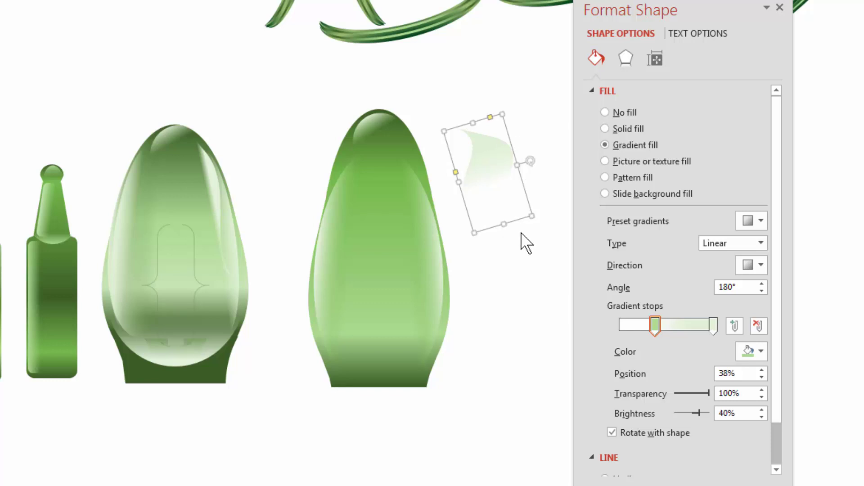
Step: Set the wave shape's gradient angle to 290°
click(762, 284)
click(763, 284)
click(762, 284)
click(762, 283)
click(762, 284)
click(762, 284)
click(762, 284)
click(762, 283)
click(762, 284)
click(763, 283)
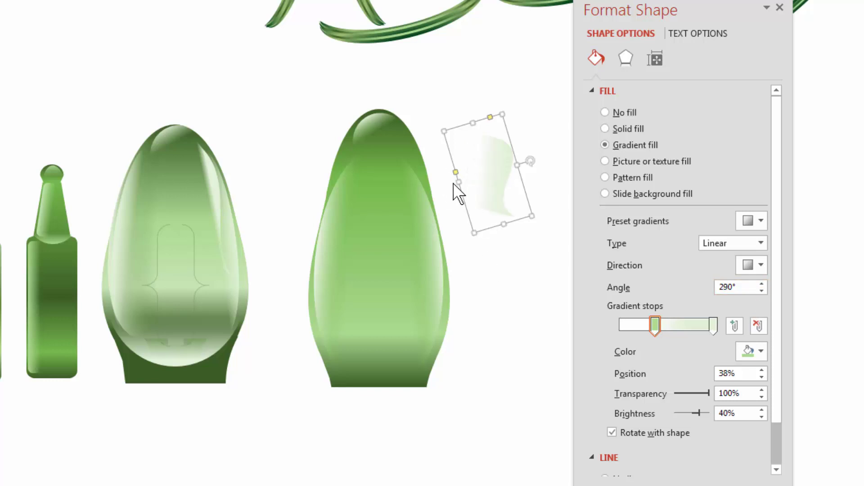
Step: Narrow and lengthen the wave highlight over the bulb's upper right edge, and set its gradient angle to 270°
drag(459, 182, 396, 175)
drag(421, 223, 429, 246)
click(761, 291)
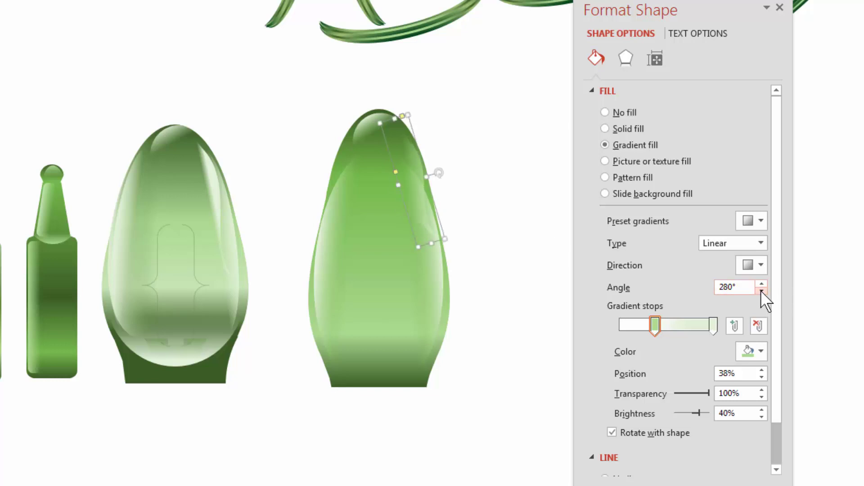
click(761, 291)
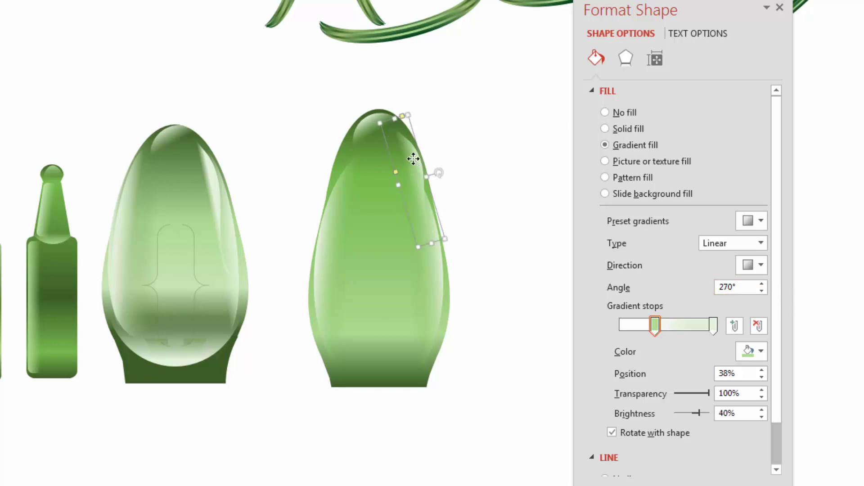
mouse_move(407, 151)
mouse_down()
mouse_move(411, 144)
mouse_move(413, 155)
mouse_up()
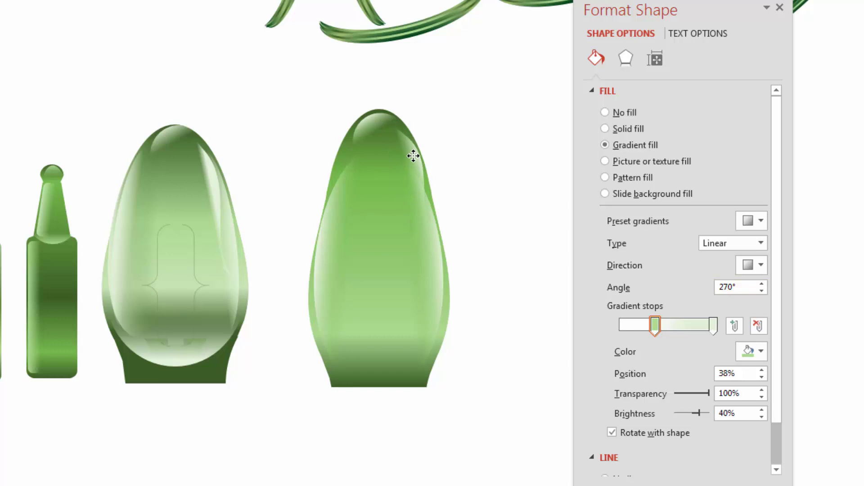
click(414, 156)
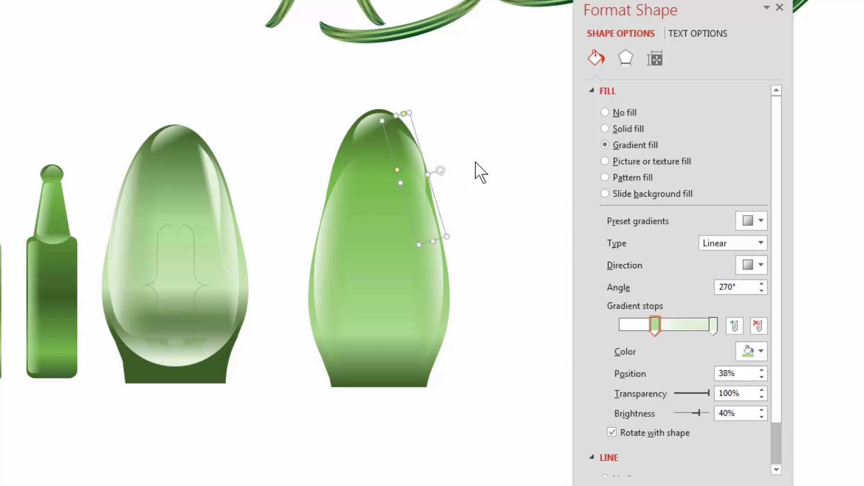
click(477, 169)
Step: Lengthen the wave highlight further, set its light end gradient stop to 94%, and fine-tune its placement on the bulb's edge
click(411, 166)
drag(431, 241, 431, 267)
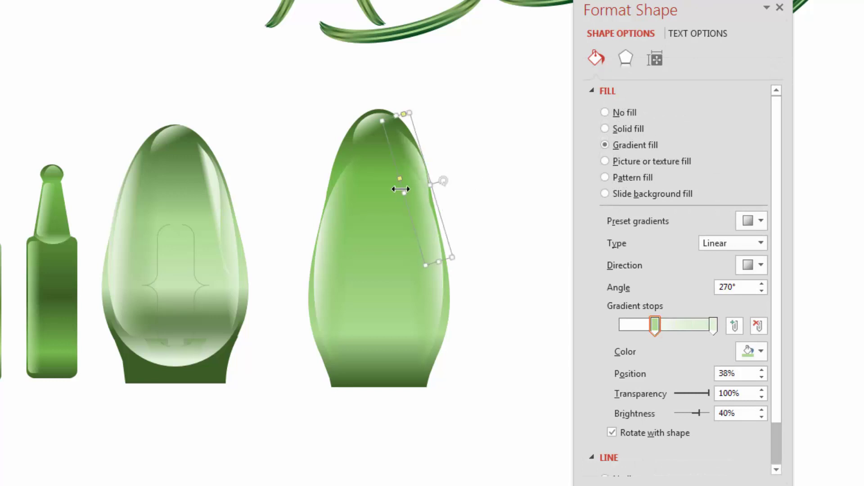
drag(415, 152, 417, 161)
drag(715, 326, 709, 326)
drag(418, 156, 416, 158)
drag(444, 187, 444, 188)
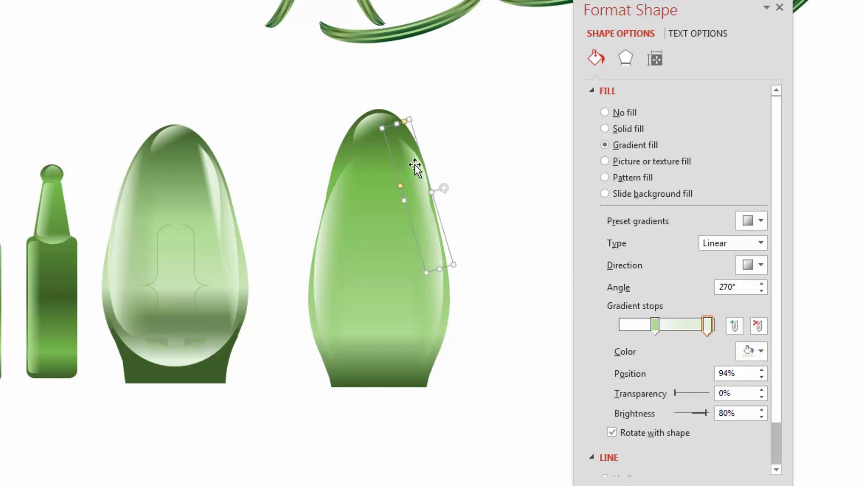
Step: Fine-tune the placement of the wave highlight and the tip highlight along the bulb's upper edge
drag(411, 164, 409, 155)
click(506, 185)
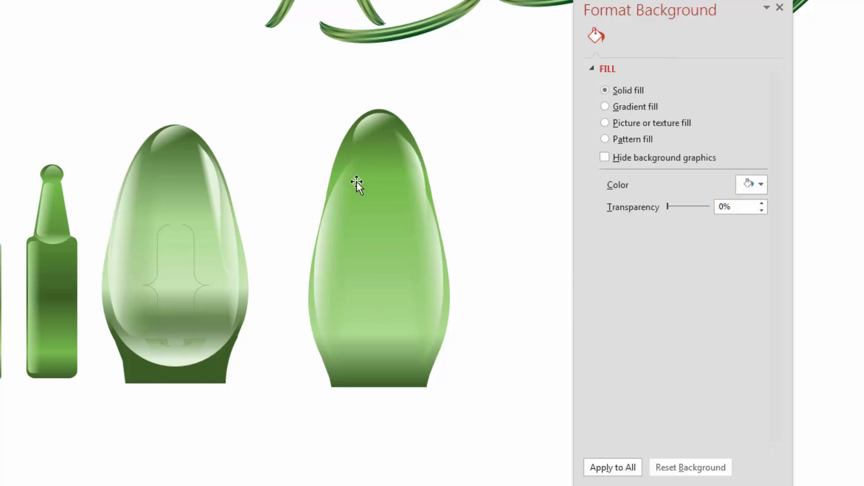
click(380, 128)
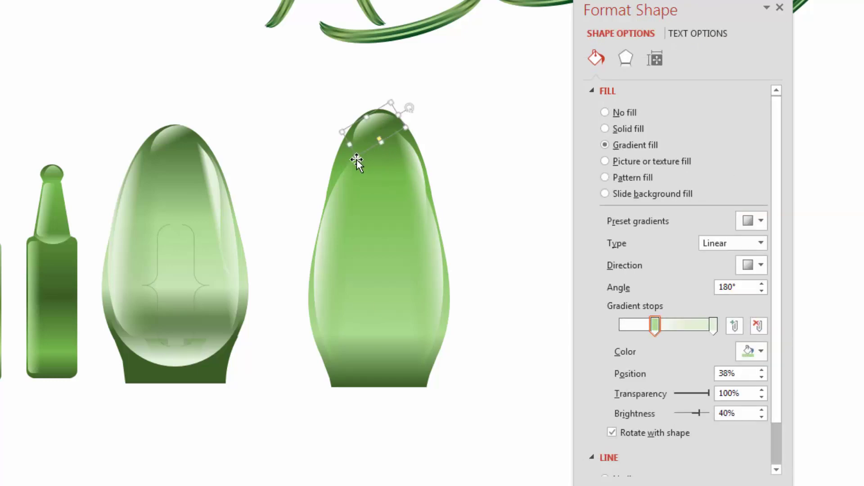
drag(356, 159, 358, 154)
mouse_move(420, 180)
mouse_down()
mouse_move(408, 188)
mouse_move(413, 181)
mouse_up()
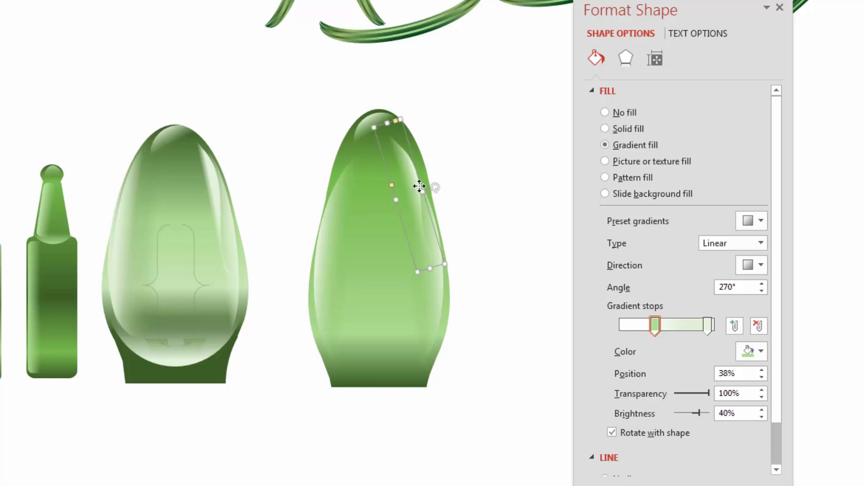
Step: Move the wave highlight off the bulb and trim its lower end by subtracting a rectangle drawn over it
drag(419, 188, 473, 143)
click(494, 79)
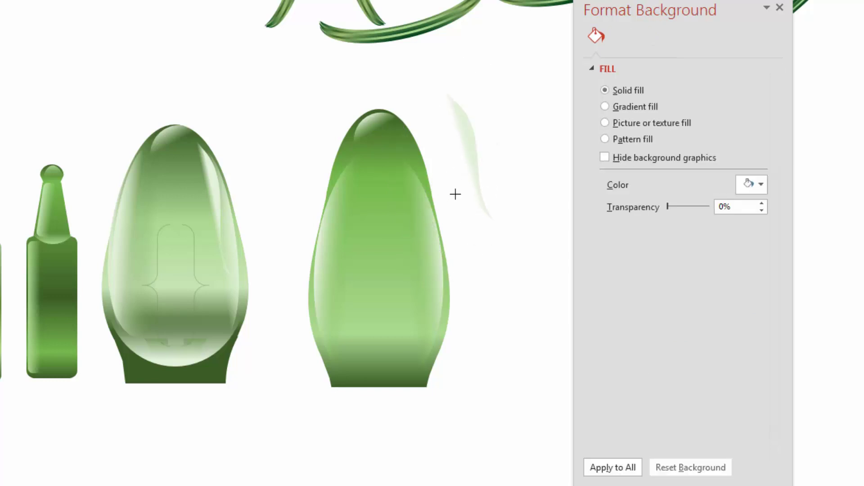
drag(456, 194, 514, 238)
click(439, 112)
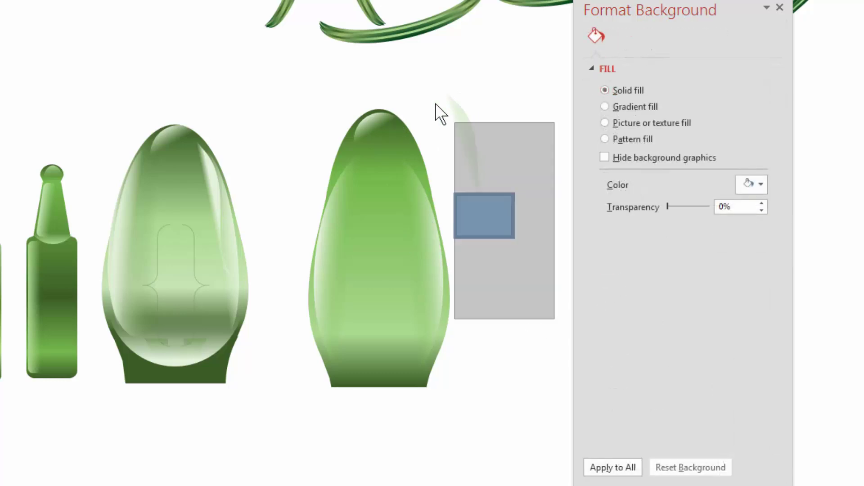
drag(435, 104, 422, 85)
click(537, 269)
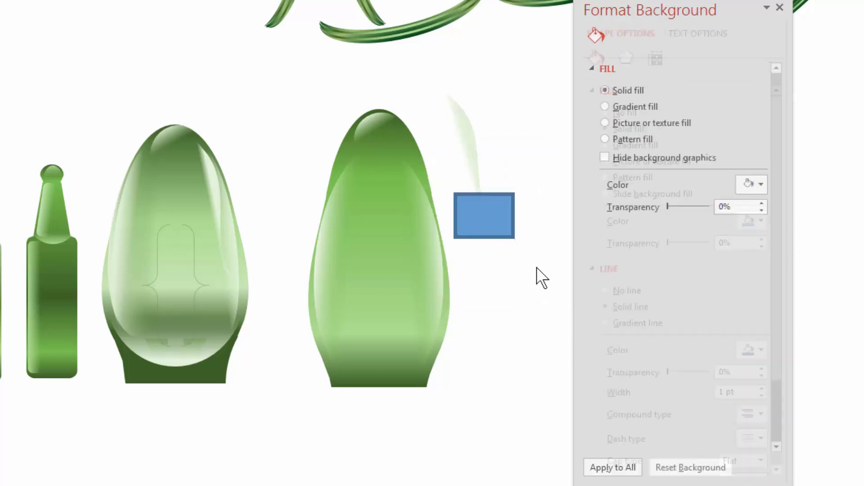
drag(544, 262, 392, 63)
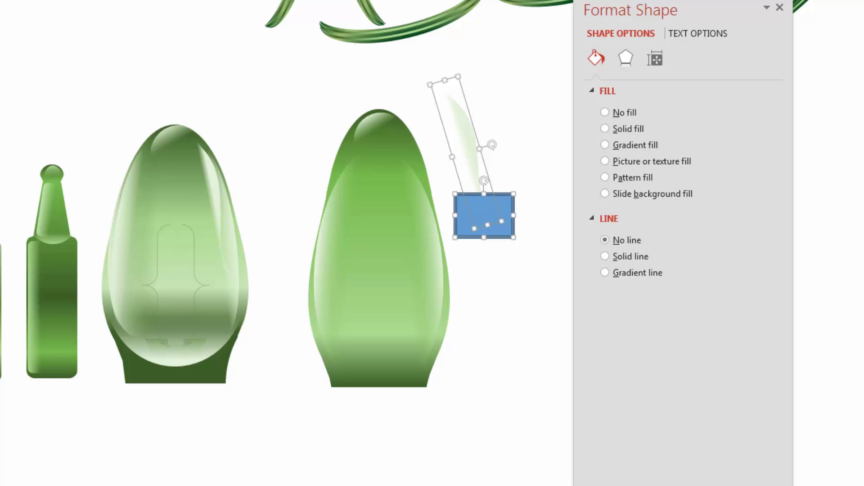
click(846, 2)
click(841, 27)
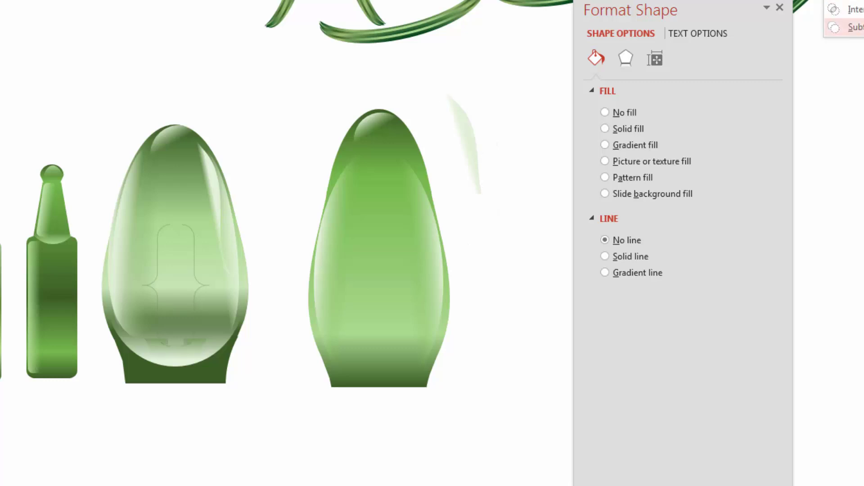
Step: Place the trimmed highlight back on the bulb's upper right edge, then lengthen and angle it to follow the contour
mouse_move(465, 139)
mouse_down()
mouse_move(432, 168)
mouse_move(412, 168)
mouse_up()
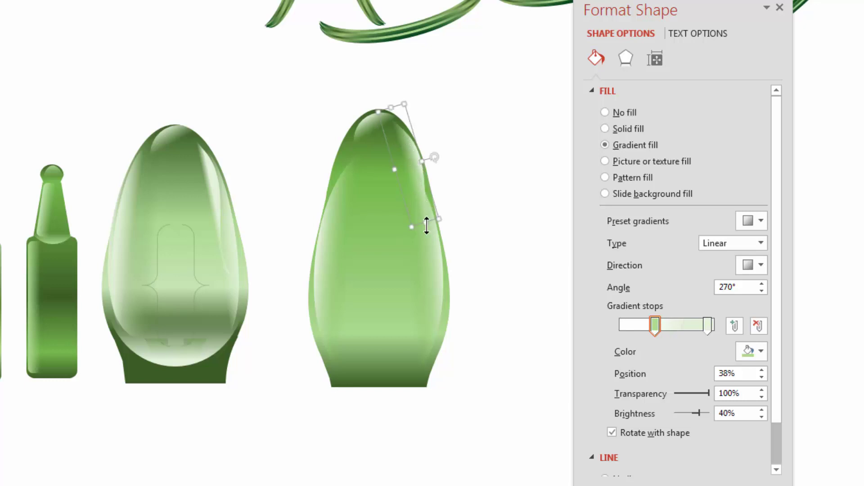
drag(426, 226, 427, 256)
mouse_move(411, 178)
mouse_down()
mouse_move(411, 166)
mouse_move(417, 189)
mouse_move(411, 181)
mouse_move(438, 188)
mouse_move(418, 187)
mouse_up()
click(505, 212)
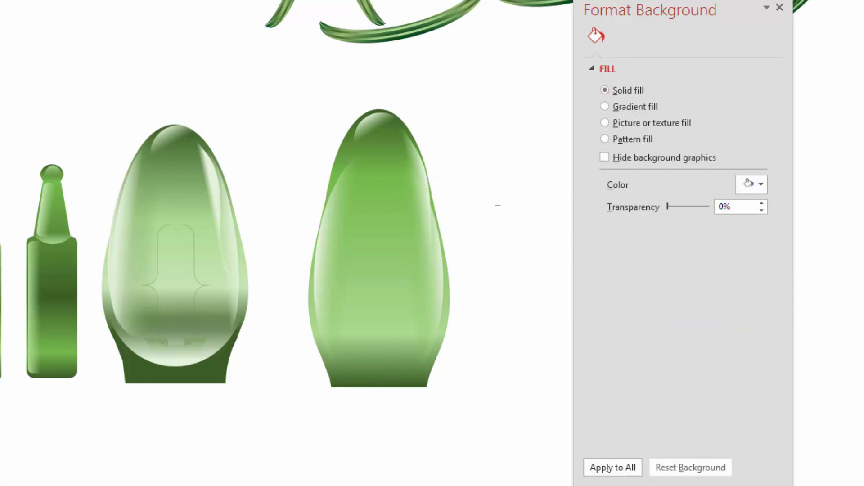
Step: Copy the crescent highlight from the neighbouring bulb's base and fit it to the width of this bulb's base
click(330, 311)
drag(175, 342, 378, 355)
drag(408, 289, 375, 369)
drag(435, 353, 440, 351)
click(486, 392)
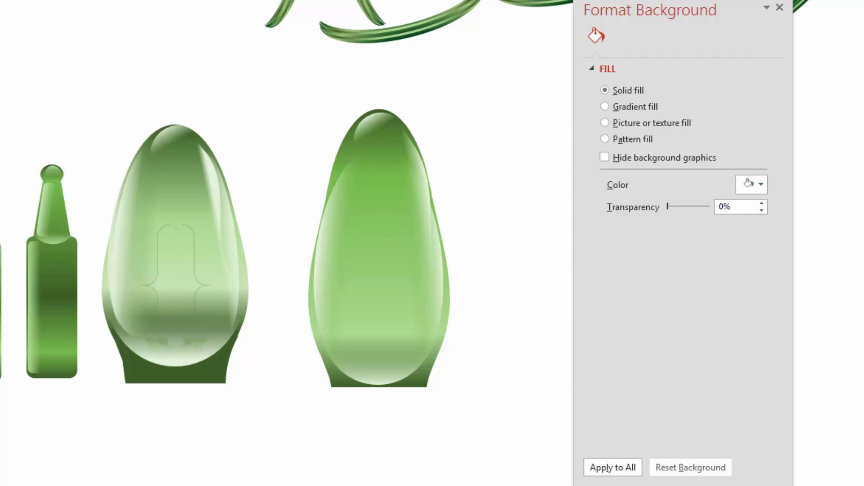
Step: Duplicate the trimmed edge highlight, flip the copy horizontally, and fit it to the bulb's upper left edge
click(422, 169)
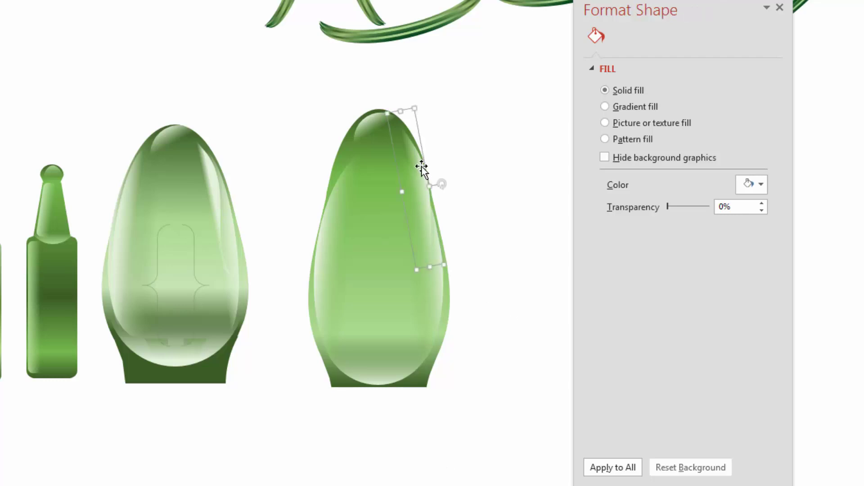
drag(404, 173, 309, 173)
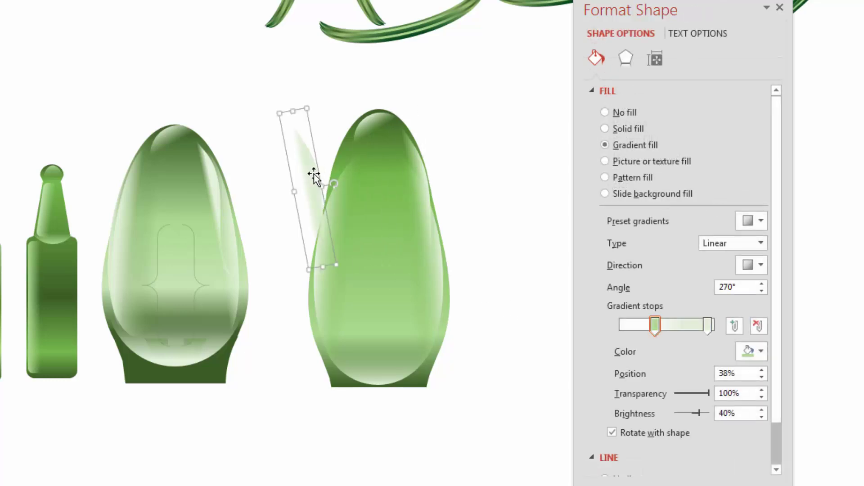
click(716, 12)
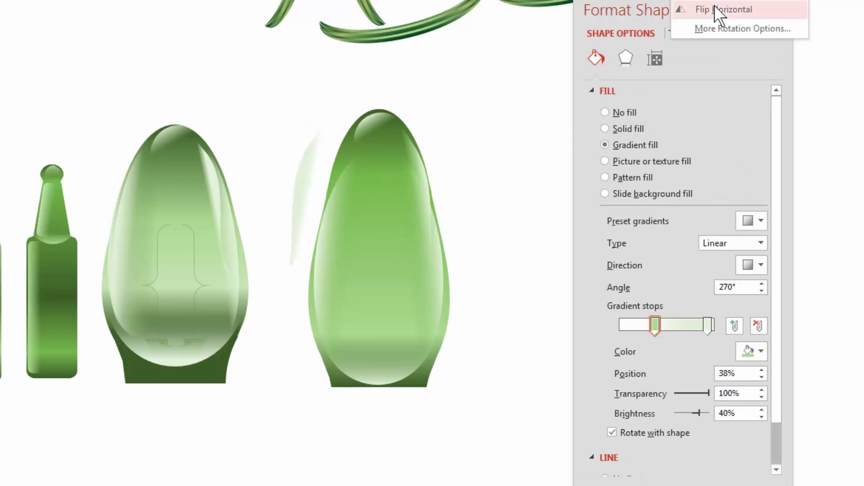
drag(314, 170, 342, 166)
click(511, 207)
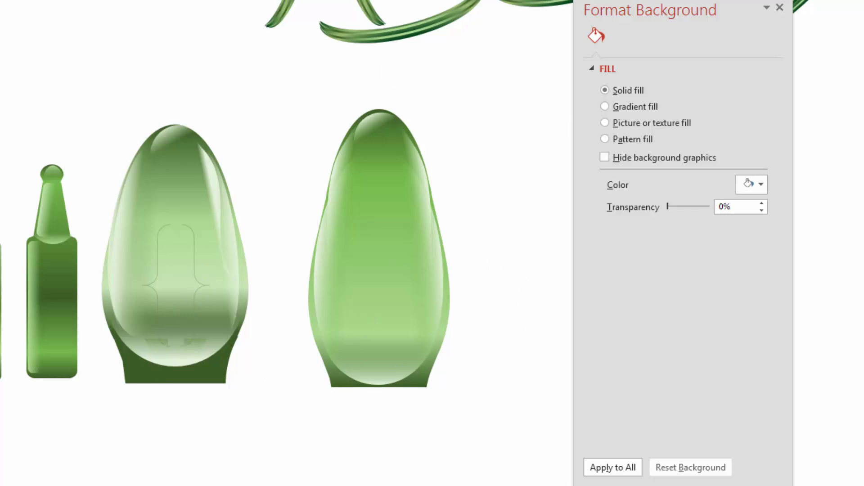
Step: Draw a tall, narrow Double Brace shape beside the bulb and increase the roundness of its corners
click(302, 1)
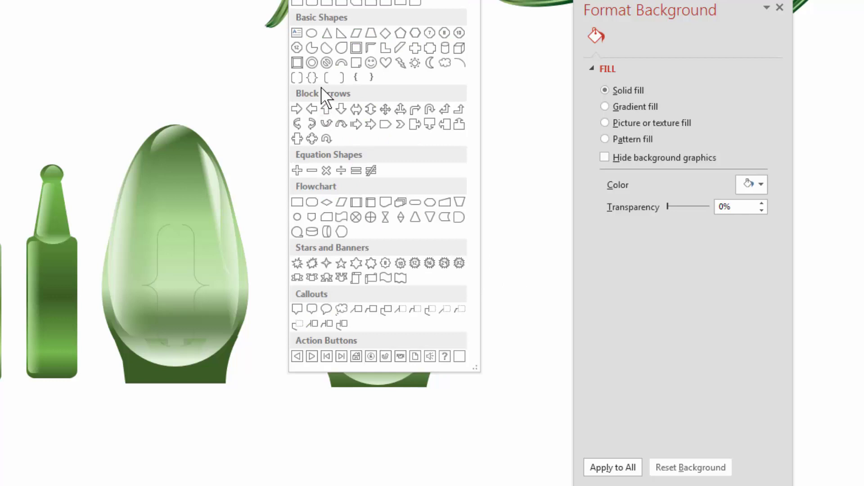
click(312, 75)
drag(463, 134, 503, 267)
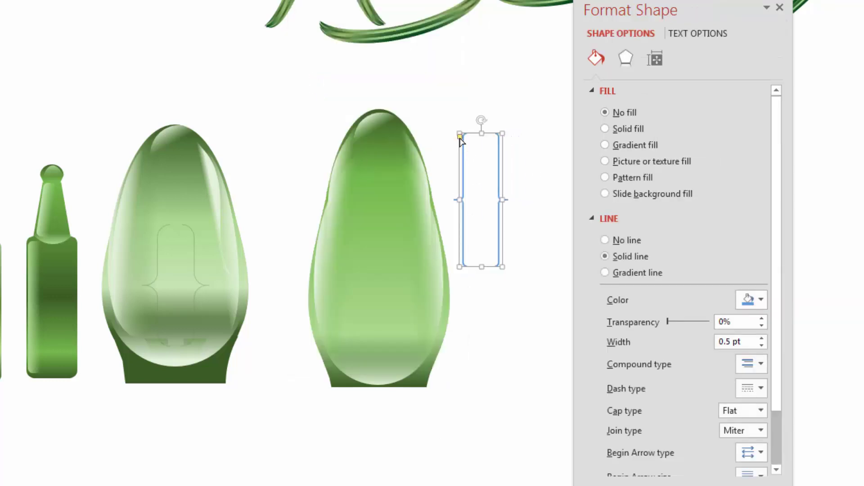
drag(469, 135, 473, 145)
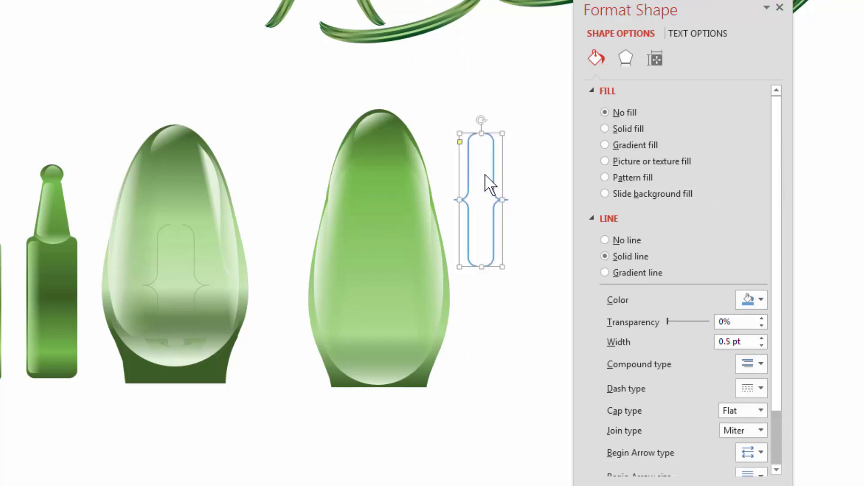
Step: Give the double brace a dark green outline with 78% transparency and place it in the bulb's lower centre
click(761, 299)
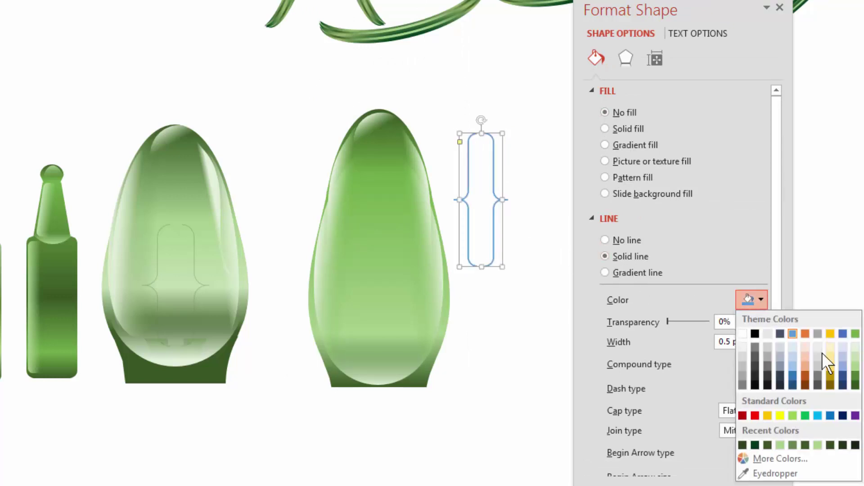
click(856, 384)
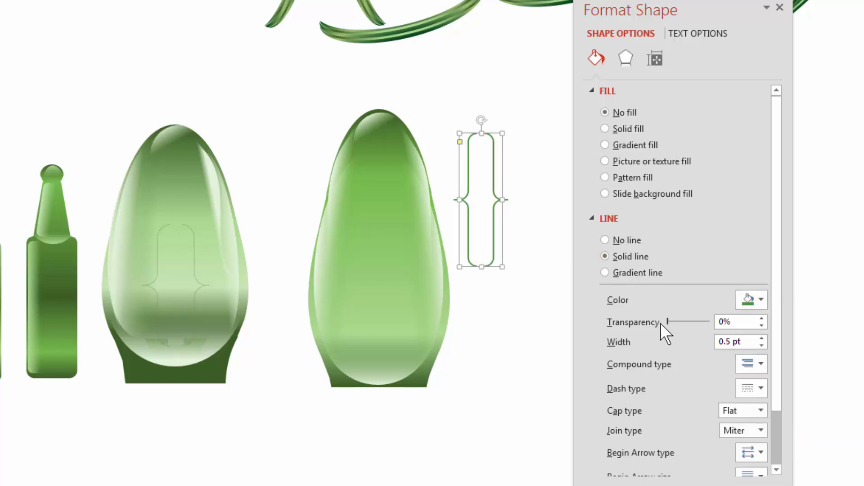
drag(668, 322, 695, 321)
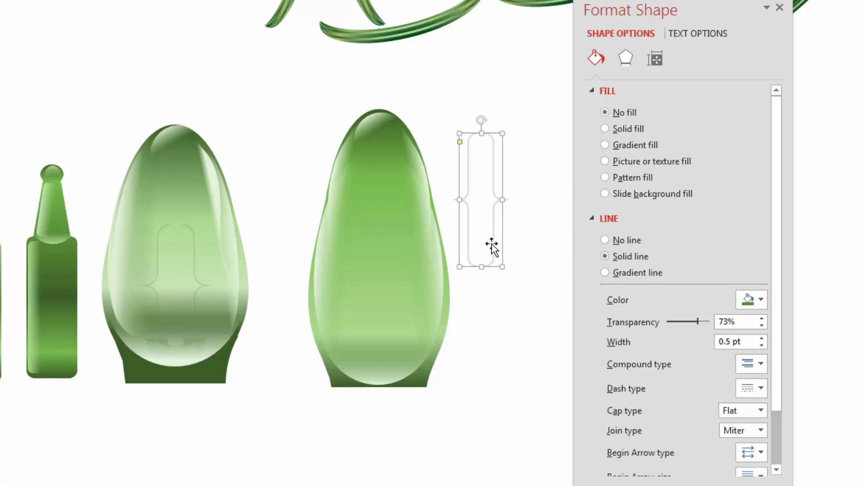
drag(494, 245, 385, 342)
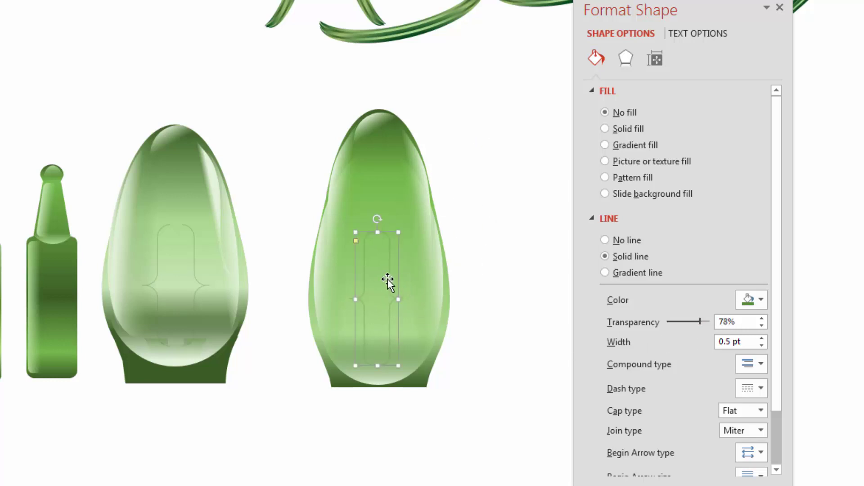
Step: Duplicate the double brace, make the copy shorter and narrower, and centre it inside the lower part of the original
drag(388, 281, 504, 277)
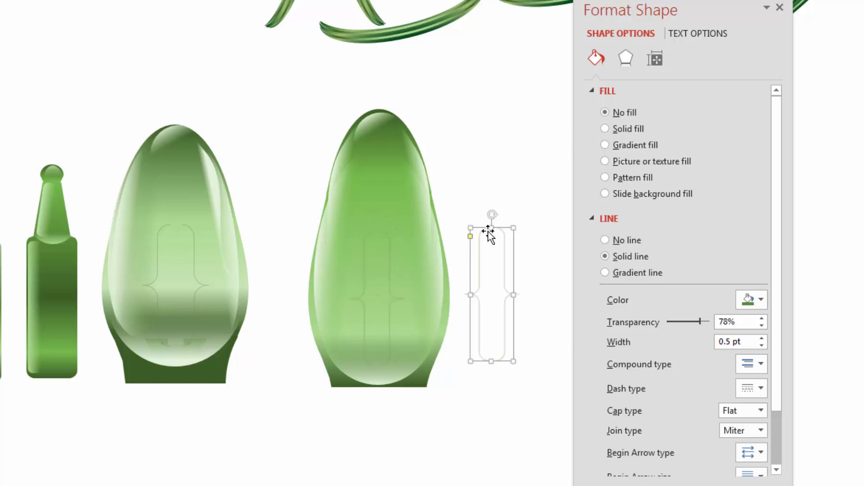
drag(490, 231, 488, 287)
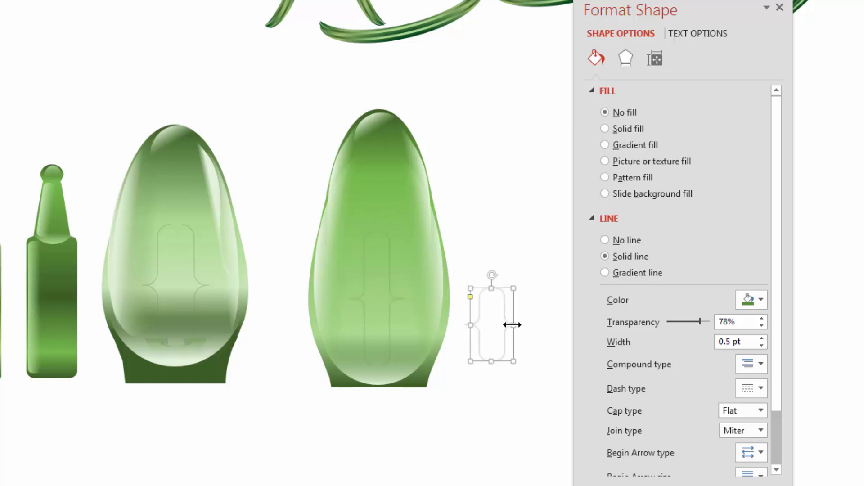
drag(512, 324, 389, 339)
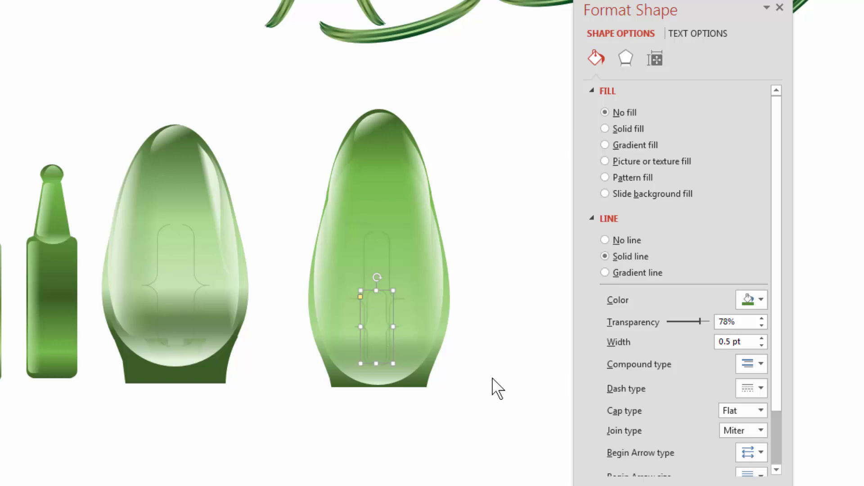
click(531, 388)
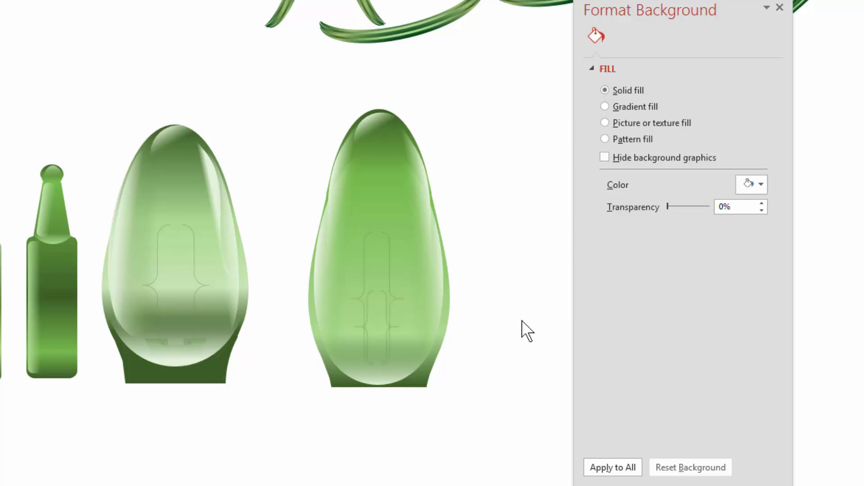
Step: Draw a Down Ribbon shape beside the bulb with no outline and a dark green solid fill at 65% transparency
click(300, 1)
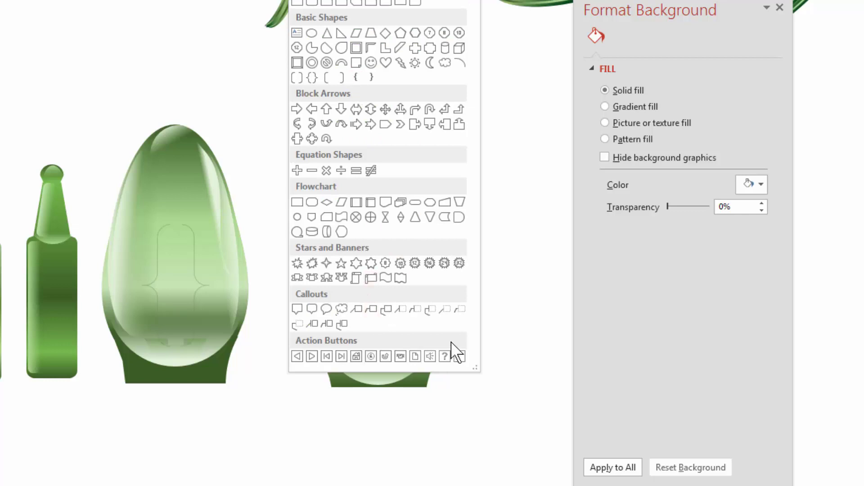
click(311, 277)
mouse_move(464, 262)
mouse_down()
mouse_move(537, 309)
mouse_move(539, 301)
mouse_up()
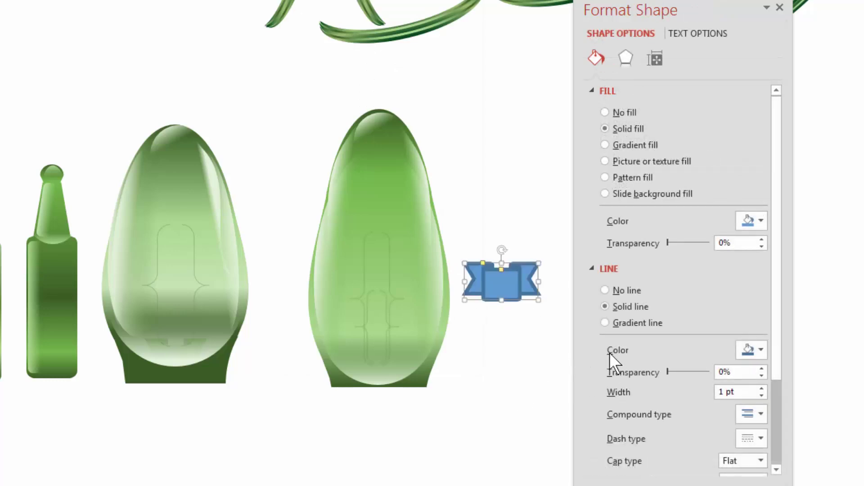
click(609, 290)
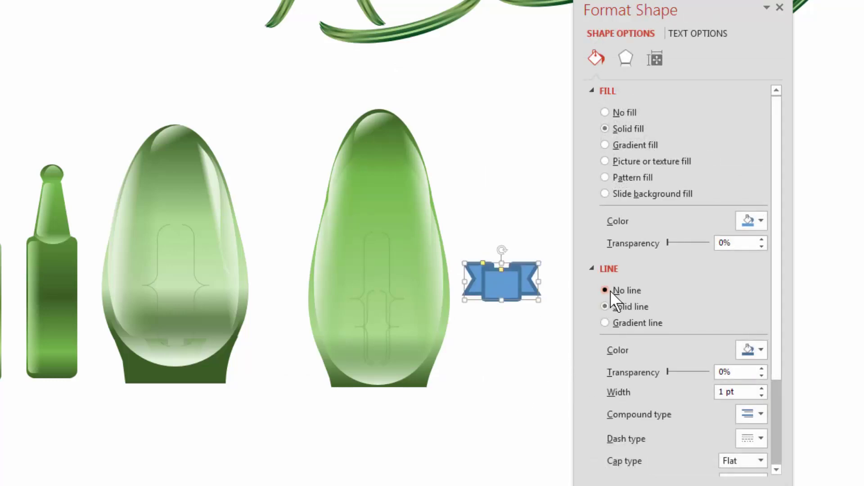
click(751, 219)
click(856, 296)
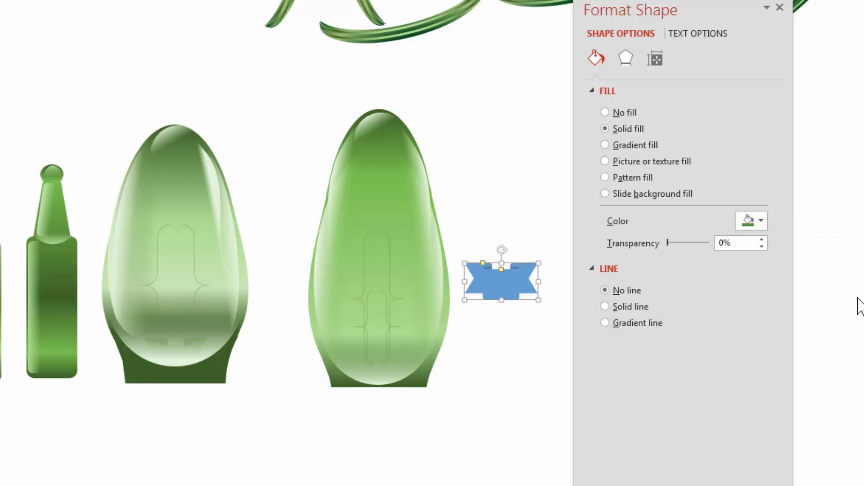
drag(669, 242, 694, 243)
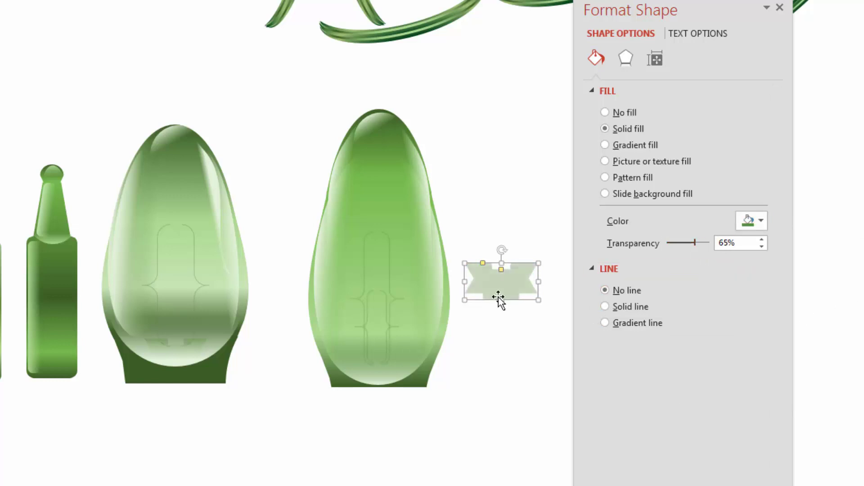
Step: Shrink the ribbon, place it at the foot of the double braces, and set its fill transparency to 75%
key(Escape)
click(504, 292)
drag(464, 283, 381, 371)
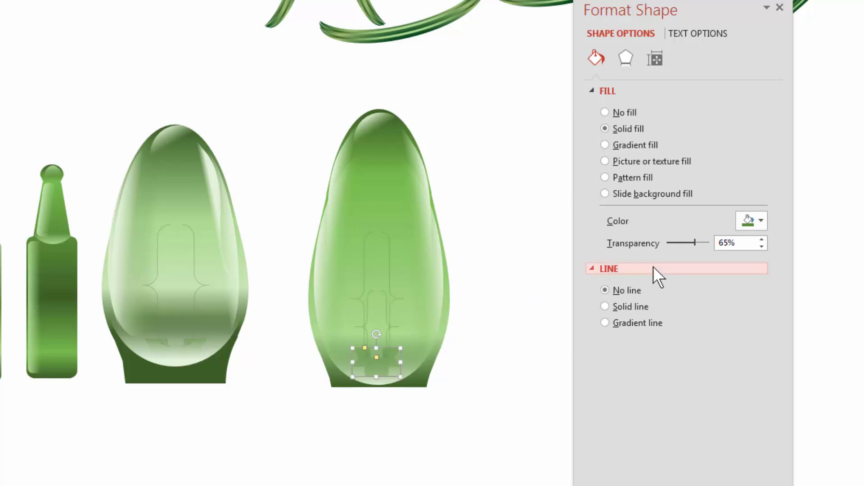
drag(696, 242, 699, 243)
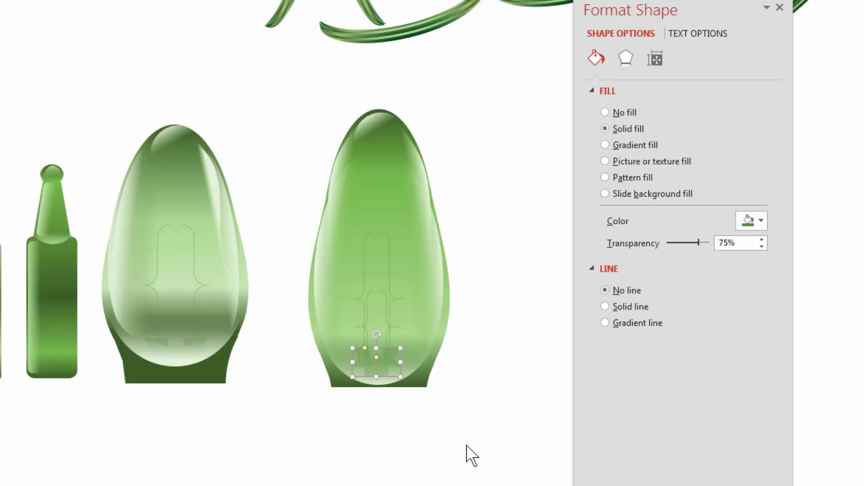
click(392, 423)
Step: Bring the highlight at the bottom of the wave-based bulb to the front, over the ribbon
click(389, 380)
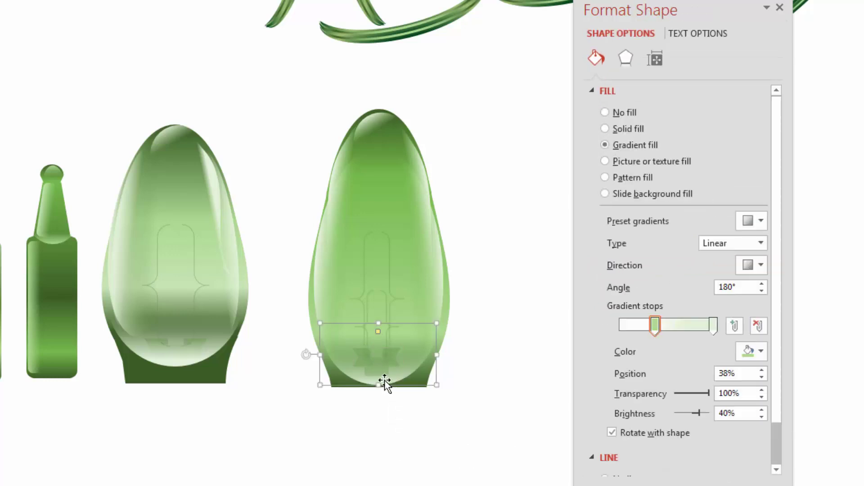
right_click(389, 379)
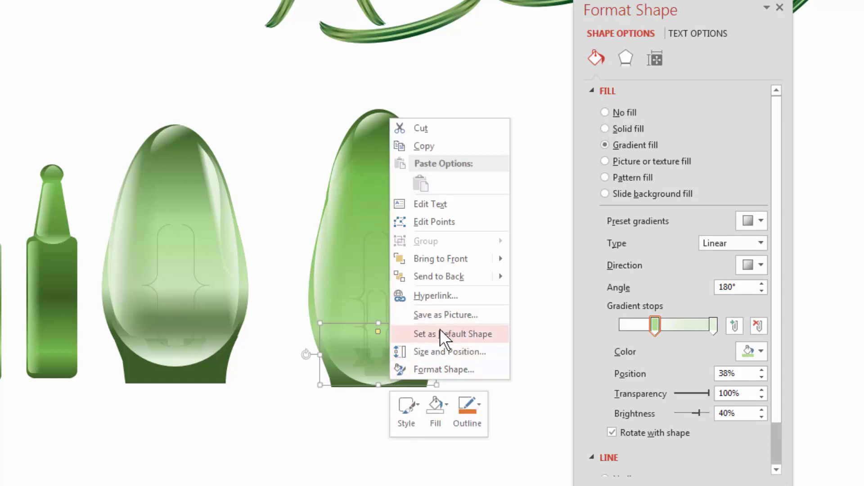
mouse_move(439, 260)
click(523, 261)
click(469, 403)
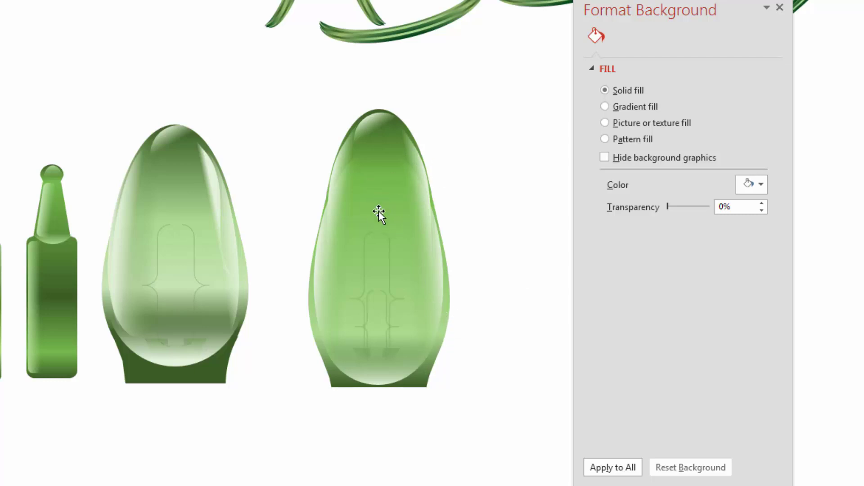
Step: View the theme colour choices among the design variants
drag(635, 25, 732, 26)
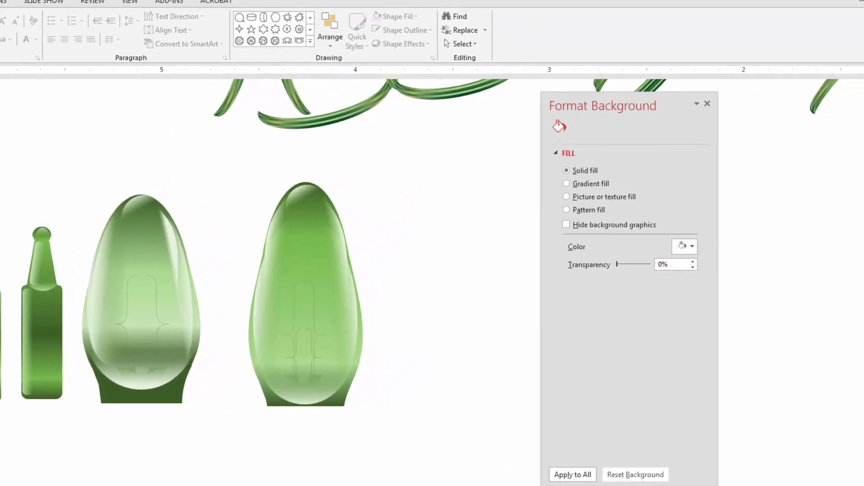
key(alt+g)
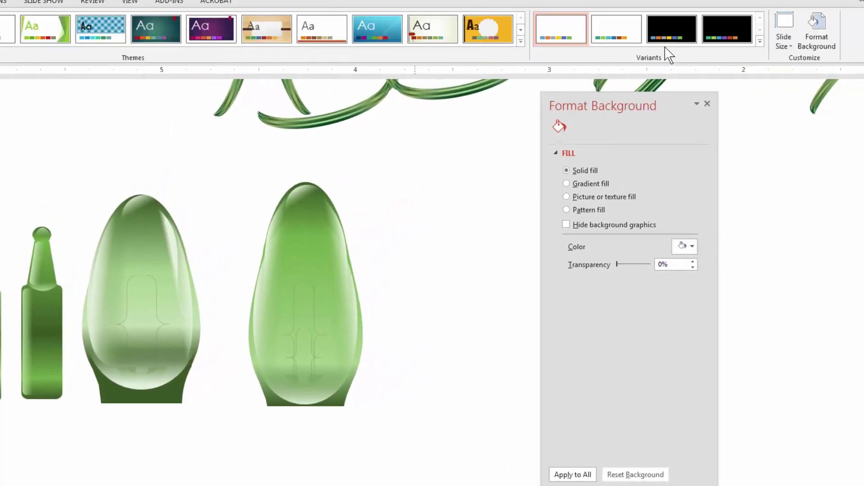
click(760, 41)
mouse_move(637, 63)
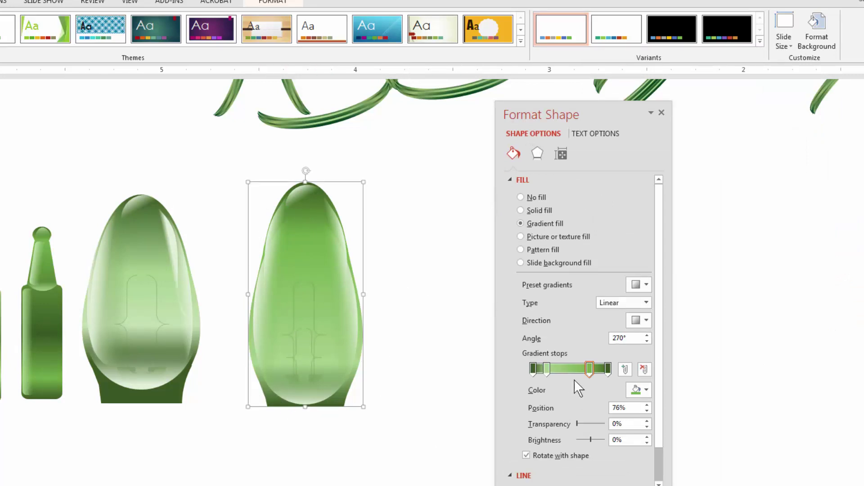
Step: Add a green gradient stop at 45% to the bulb's body and preview the Grayscale theme colours on the drawing
drag(577, 121, 490, 123)
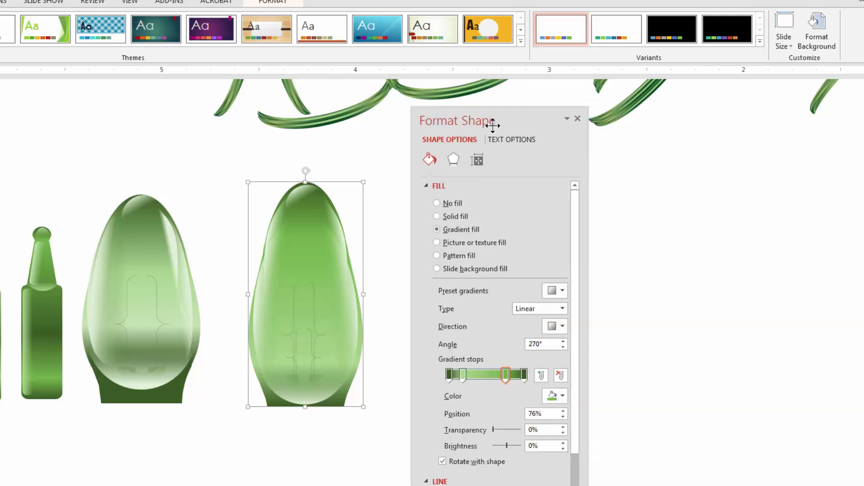
click(480, 370)
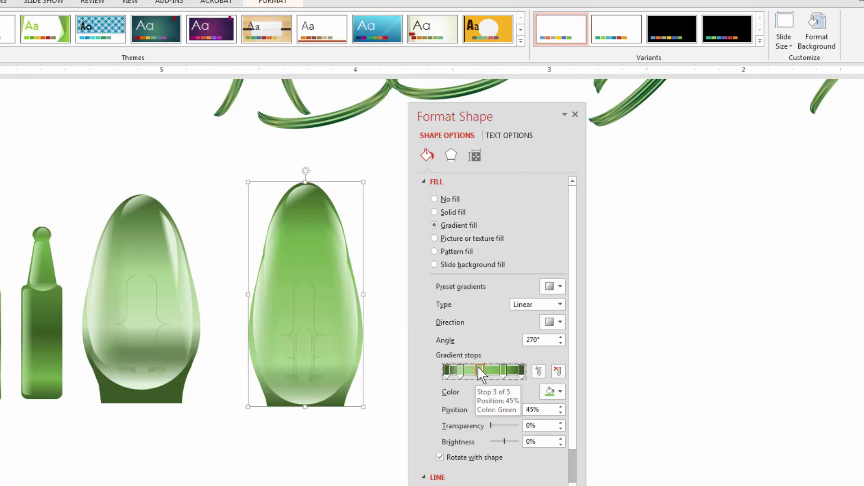
click(560, 391)
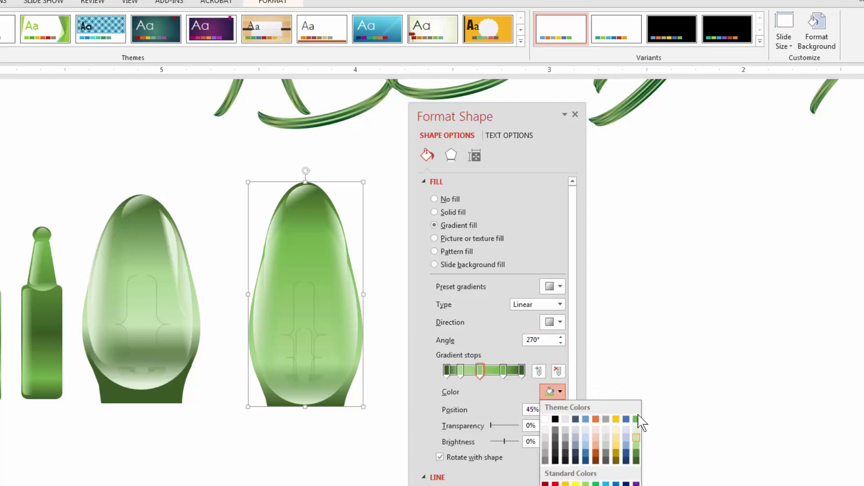
click(555, 392)
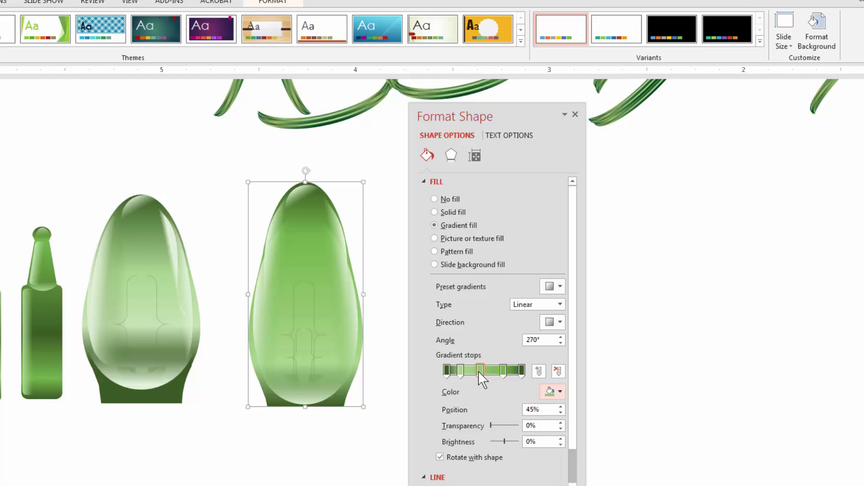
click(760, 41)
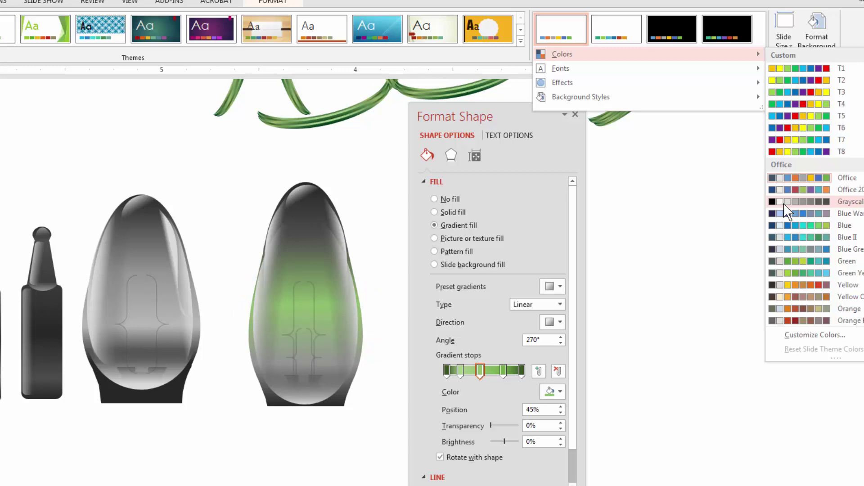
click(706, 454)
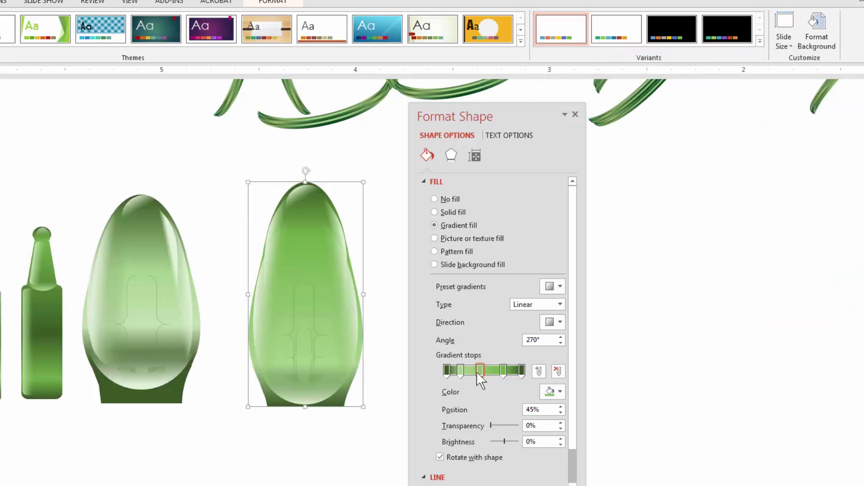
Step: Remove the added 45% gradient stop from the bulb's body
click(558, 392)
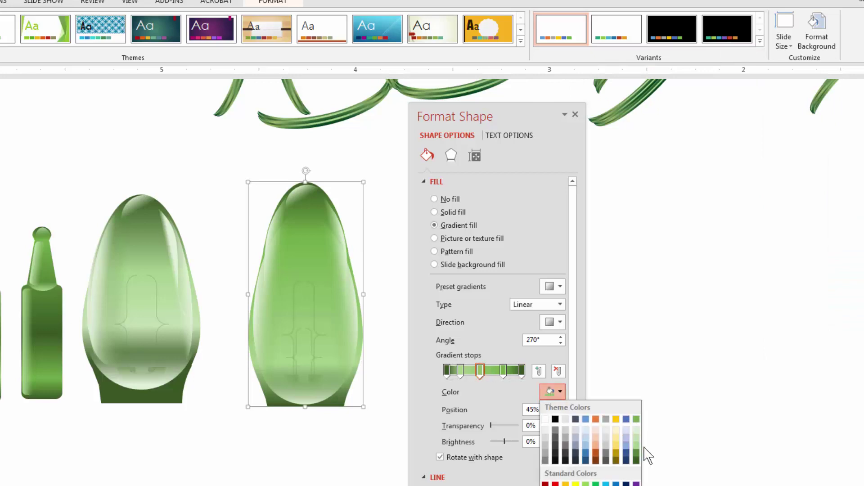
click(481, 375)
drag(481, 374, 477, 374)
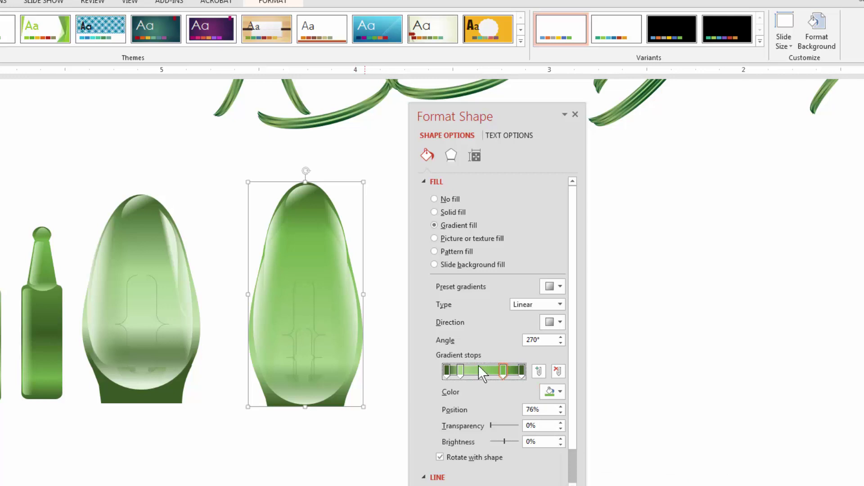
Step: Move the mid-green gradient stop of the bulb's body to 75%
drag(507, 112, 570, 106)
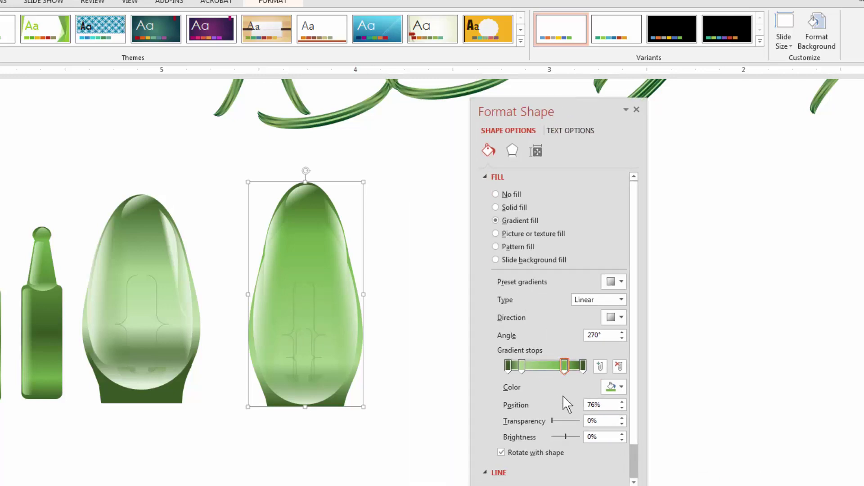
mouse_move(561, 366)
mouse_down()
mouse_move(537, 371)
mouse_move(552, 374)
mouse_move(543, 376)
mouse_move(561, 374)
mouse_move(518, 366)
mouse_move(570, 370)
mouse_move(563, 369)
mouse_up()
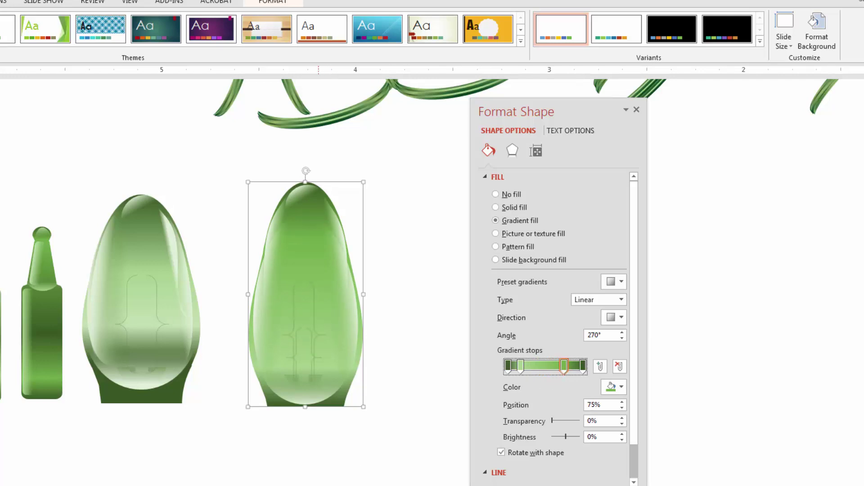
drag(535, 115, 608, 115)
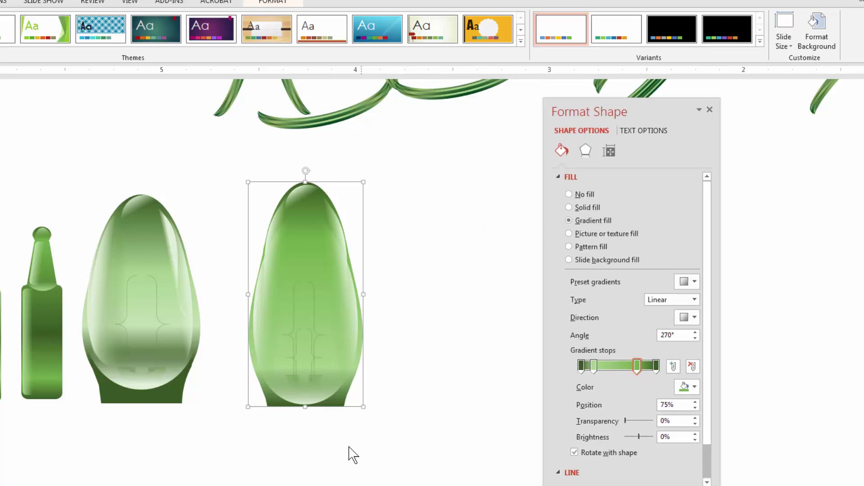
Step: Duplicate the bulb's gradient body without its highlights and place the copy beside the finished bulb
click(339, 411)
click(338, 403)
drag(337, 402, 486, 399)
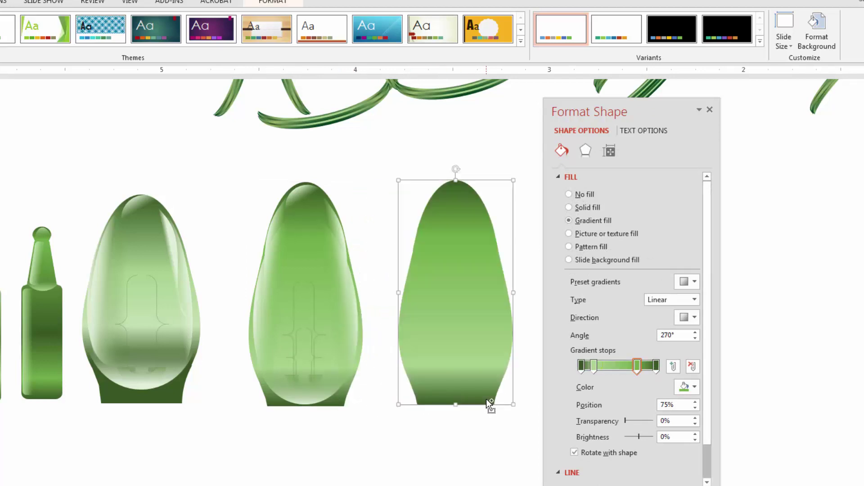
drag(473, 296, 468, 292)
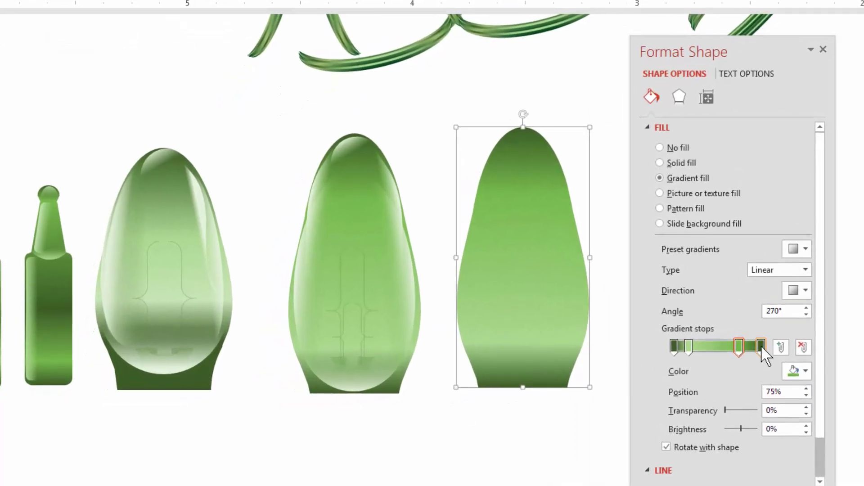
Step: Reduce the copy's gradient to a dark green stop at 0% and a light green stop at 100%
drag(761, 347, 757, 407)
click(739, 347)
click(689, 347)
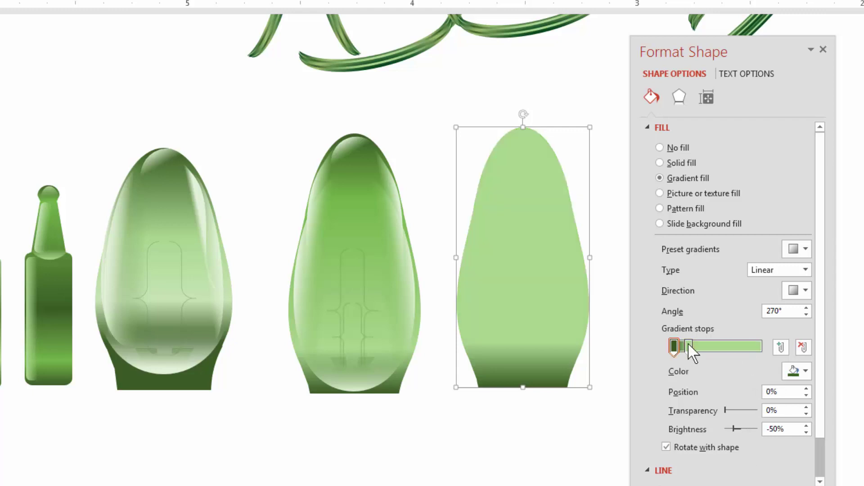
click(803, 347)
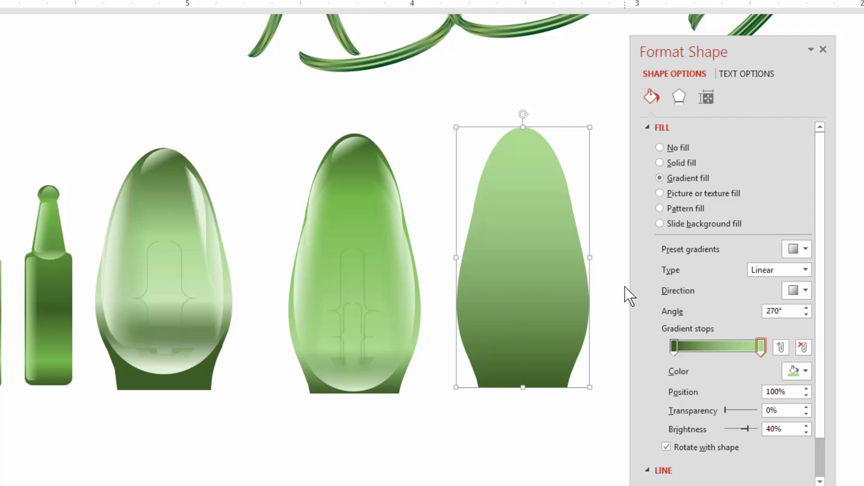
Step: Set the copied body's linear gradient angle to 359.9° so the shading runs horizontally
click(806, 314)
click(807, 314)
click(807, 308)
click(807, 308)
click(806, 308)
click(806, 308)
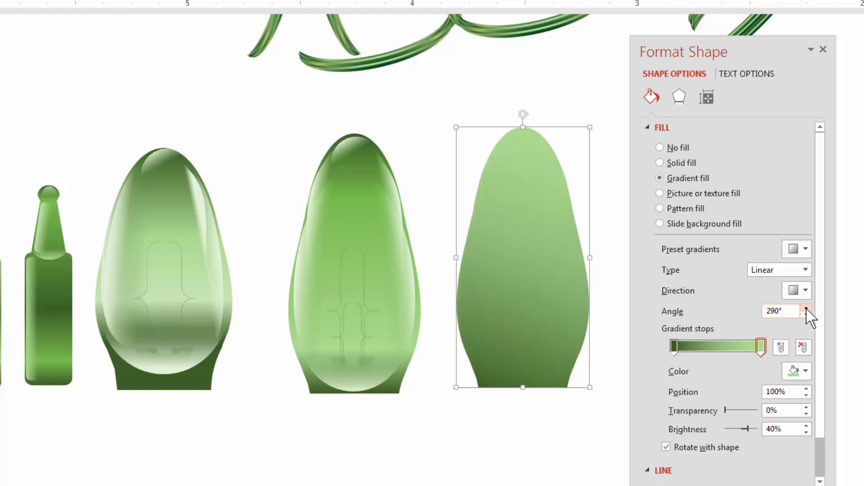
click(807, 307)
click(806, 308)
click(807, 308)
click(806, 308)
click(806, 308)
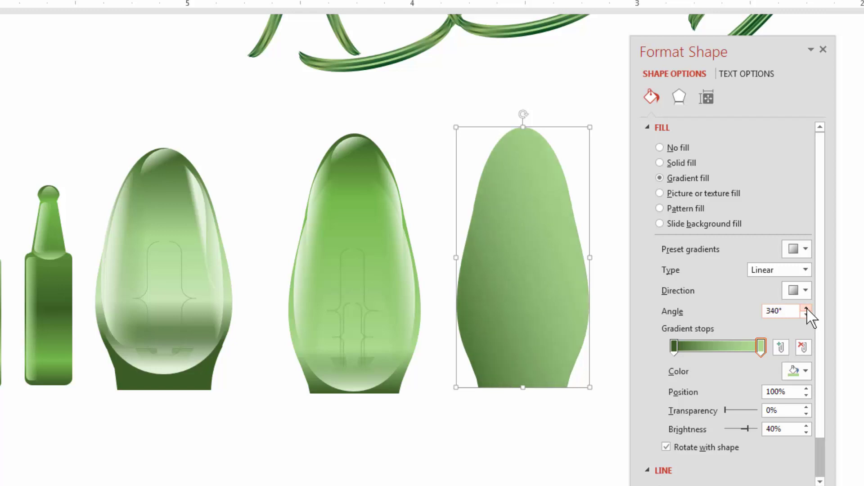
click(807, 308)
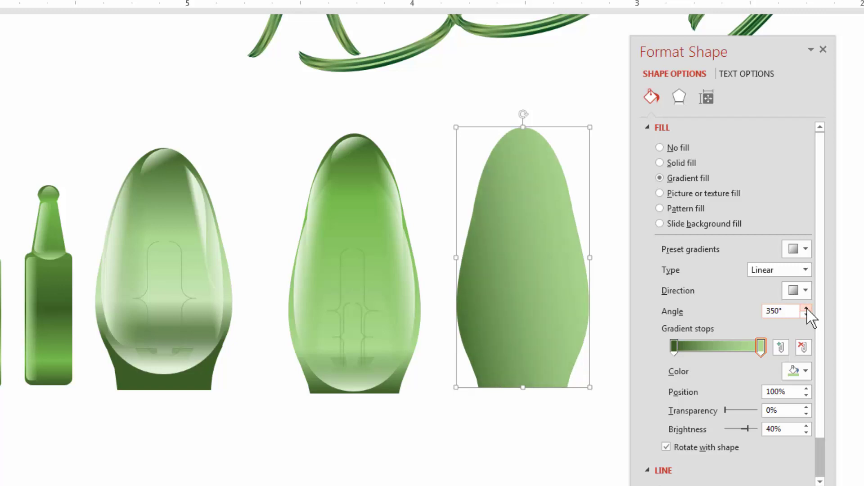
click(806, 308)
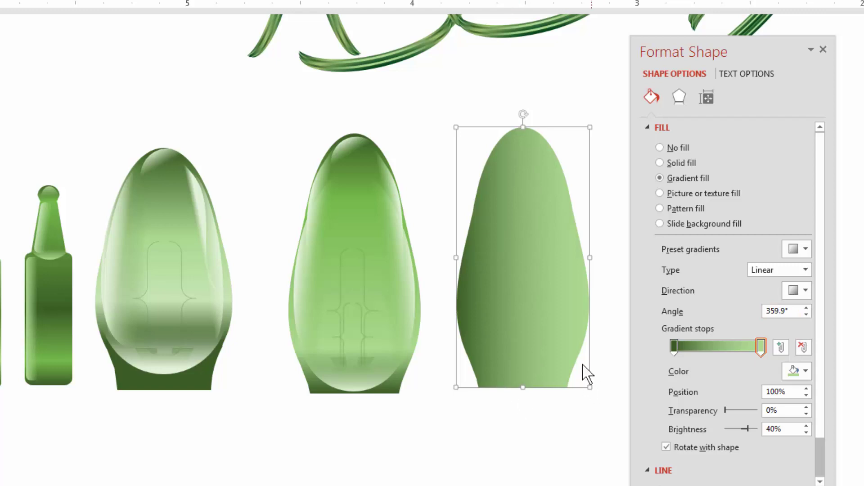
Step: Recolour the copy's light gradient stop to a paler theme green with 60% brightness
click(760, 346)
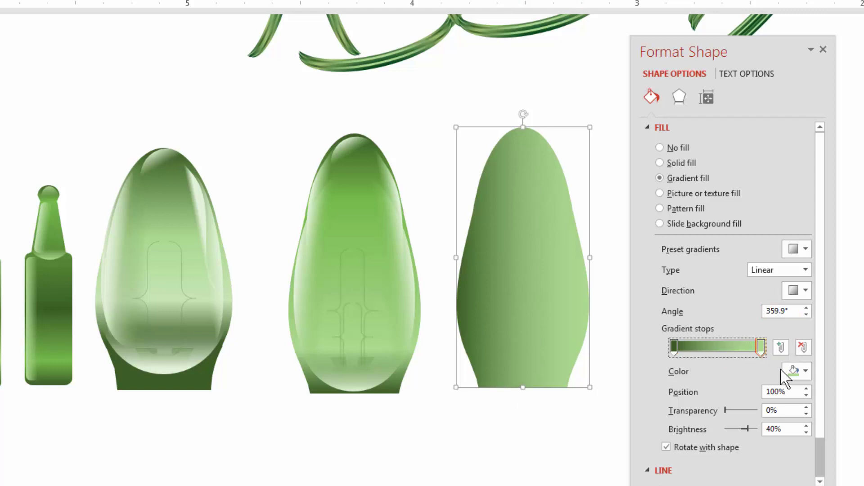
click(806, 372)
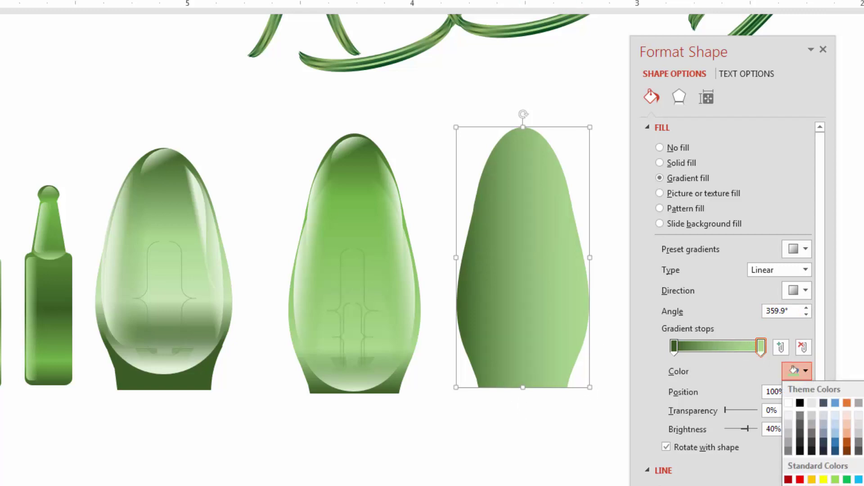
click(863, 415)
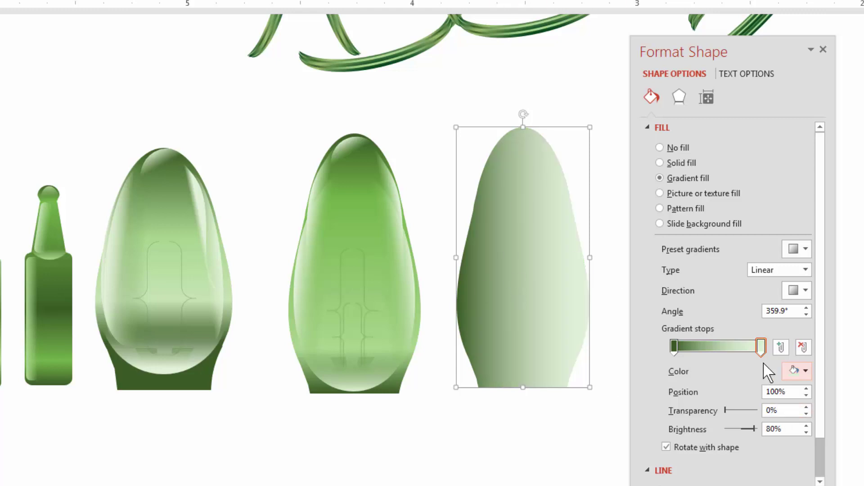
click(805, 374)
click(862, 425)
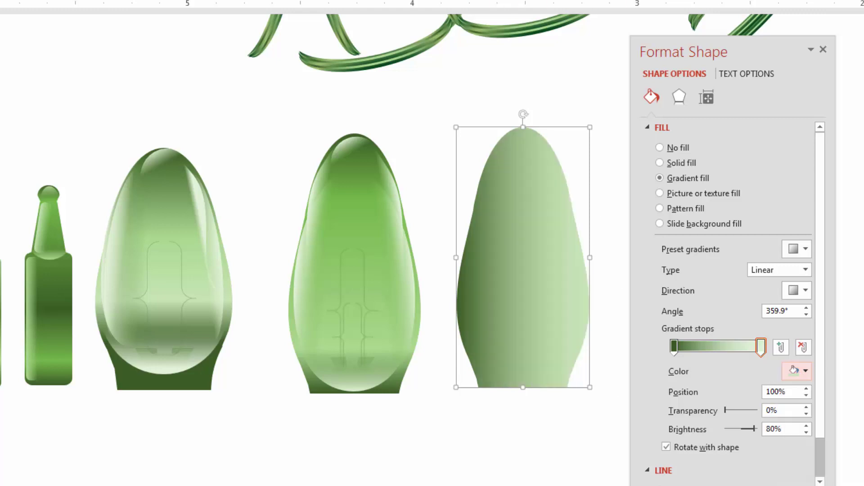
click(806, 374)
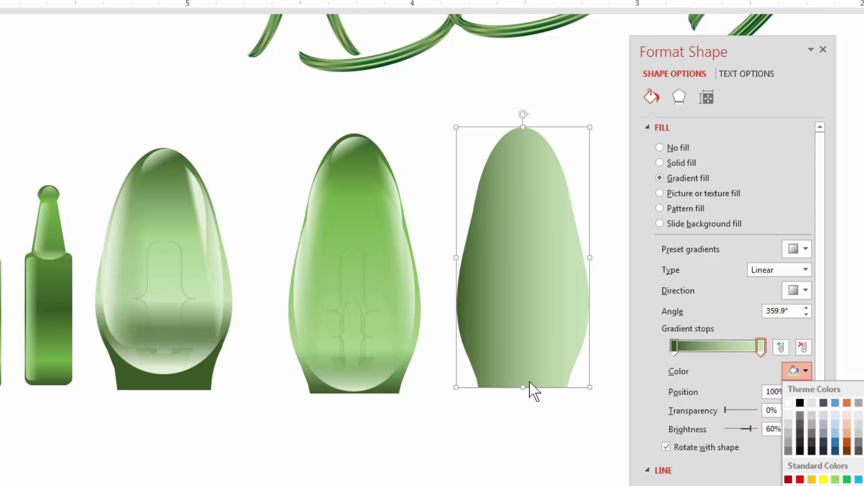
click(527, 448)
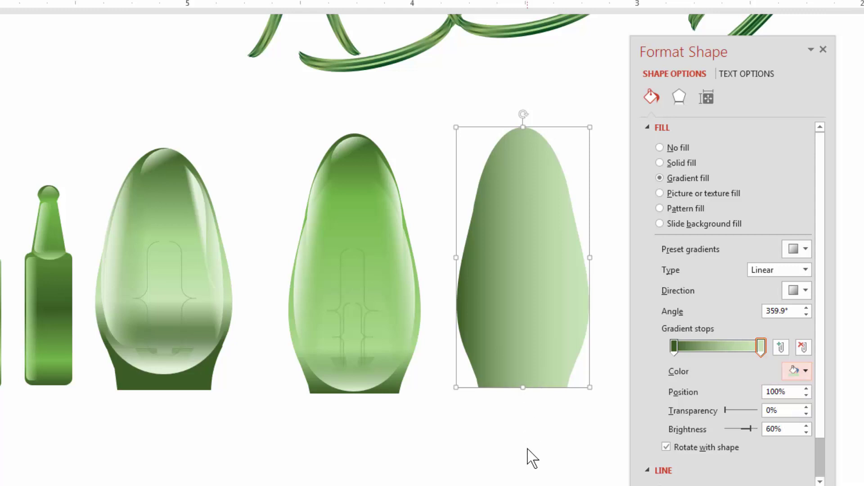
Step: Move the copy's pale green gradient stop slightly inward from the end of the gradient
click(761, 350)
drag(761, 350, 747, 351)
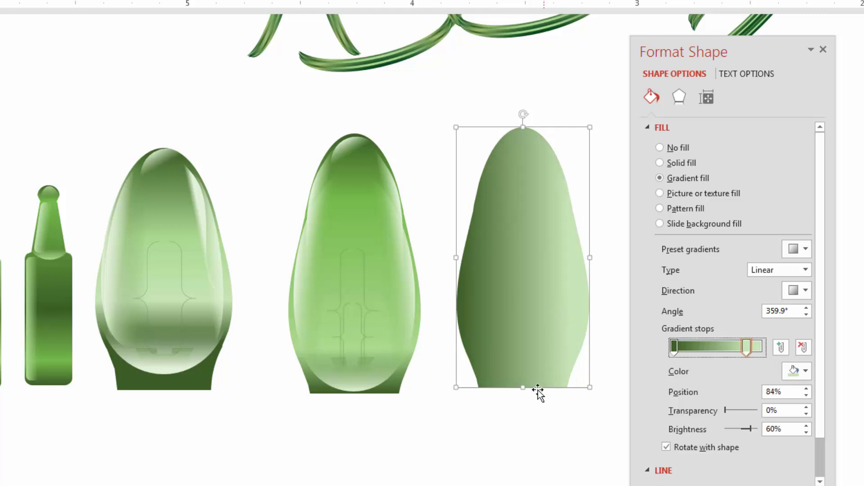
mouse_move(747, 351)
mouse_down()
mouse_move(675, 351)
mouse_move(751, 351)
mouse_up()
click(553, 445)
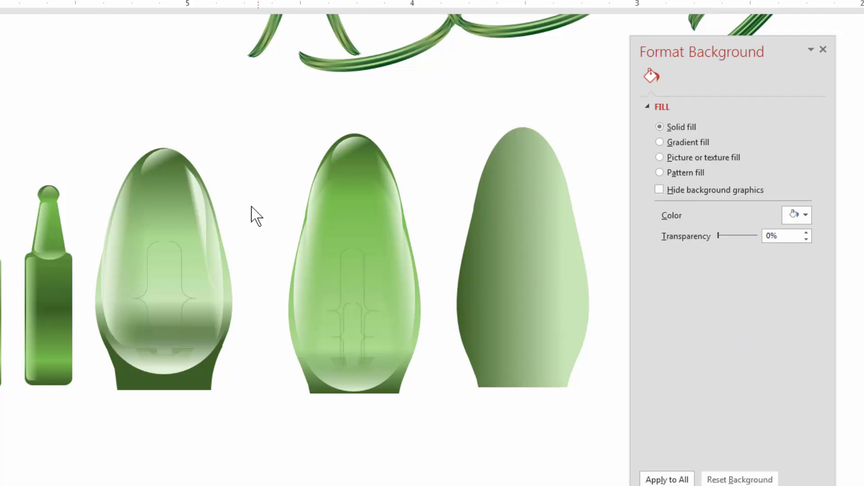
Step: Duplicate the finished bulb's top highlight and place the copy at the tip of the new bulb body
click(350, 151)
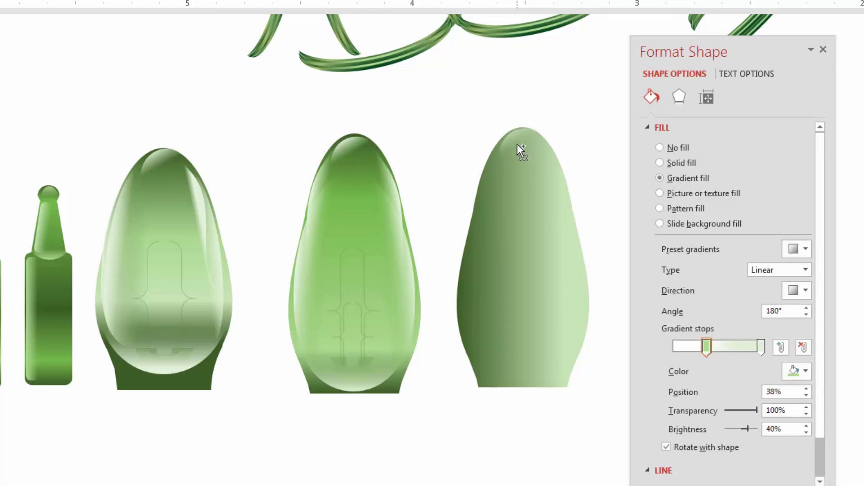
drag(517, 144, 517, 144)
click(598, 140)
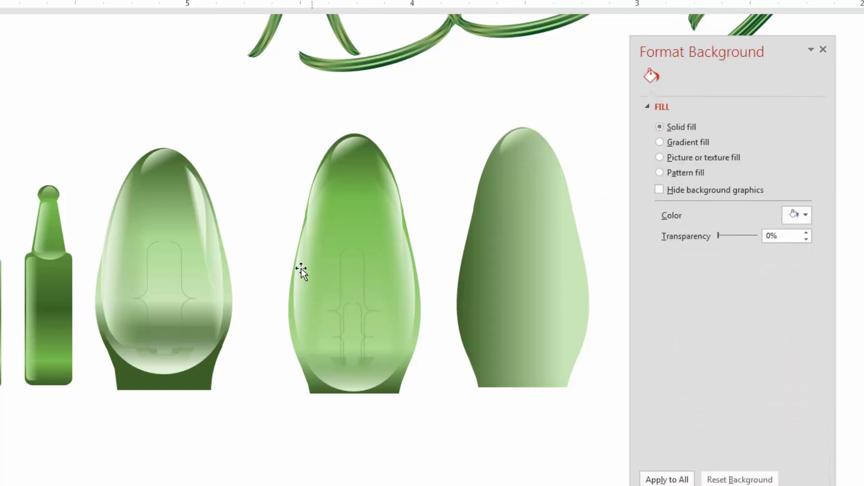
Step: Duplicate the middle bulb's left side highlight onto the new bulb's left edge, rotating it slightly and narrowing it to fit
click(301, 292)
drag(295, 291, 463, 287)
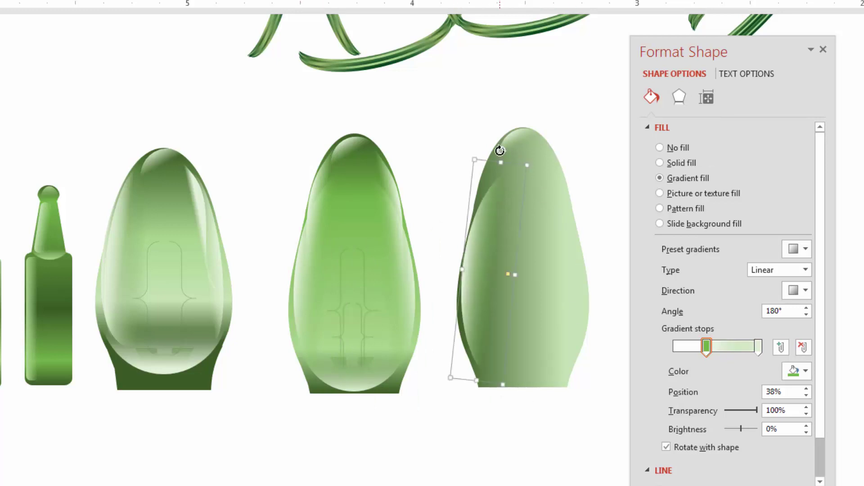
drag(499, 150, 497, 150)
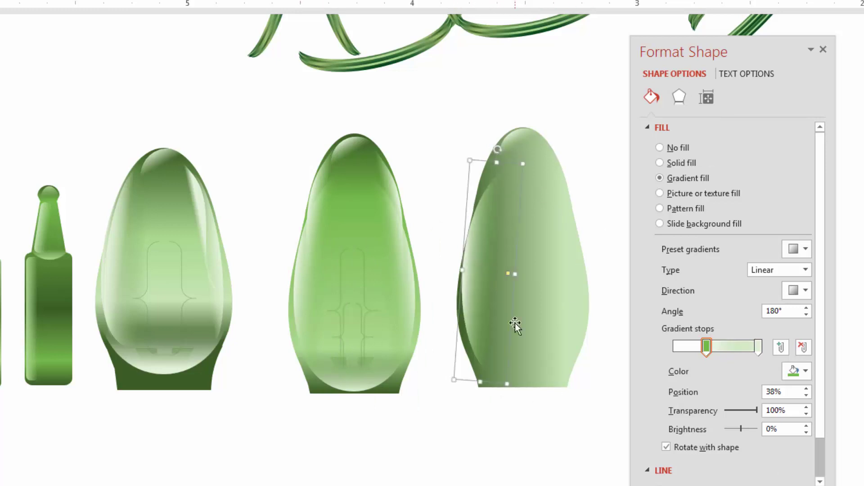
drag(514, 275, 505, 275)
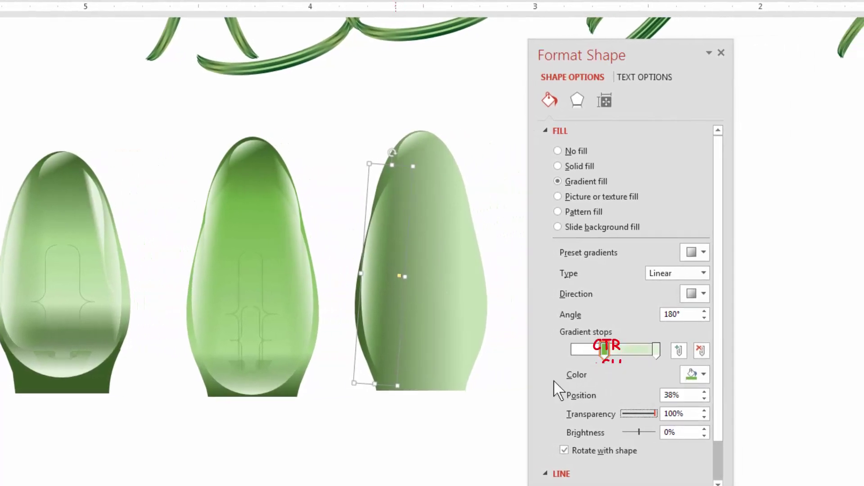
Step: Recolour the left highlight's 38% gradient stop to dark green with -50% brightness and 100% transparency, and nudge the highlight slightly down
click(692, 374)
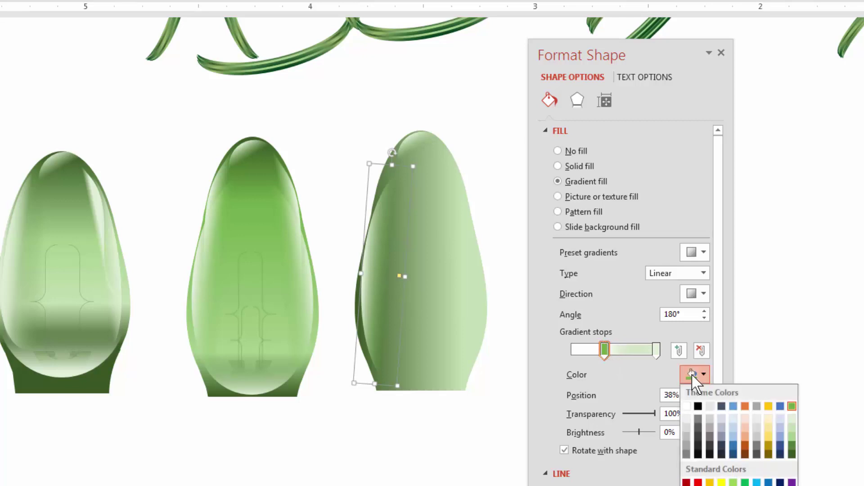
click(792, 454)
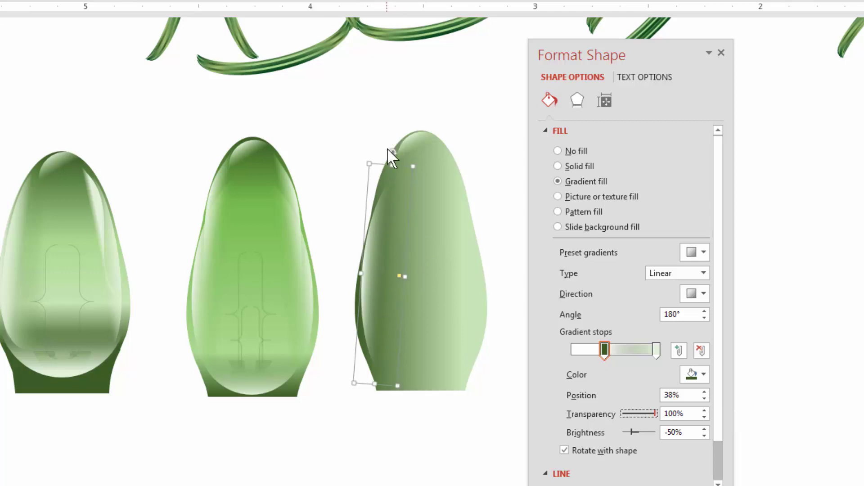
drag(383, 293, 383, 295)
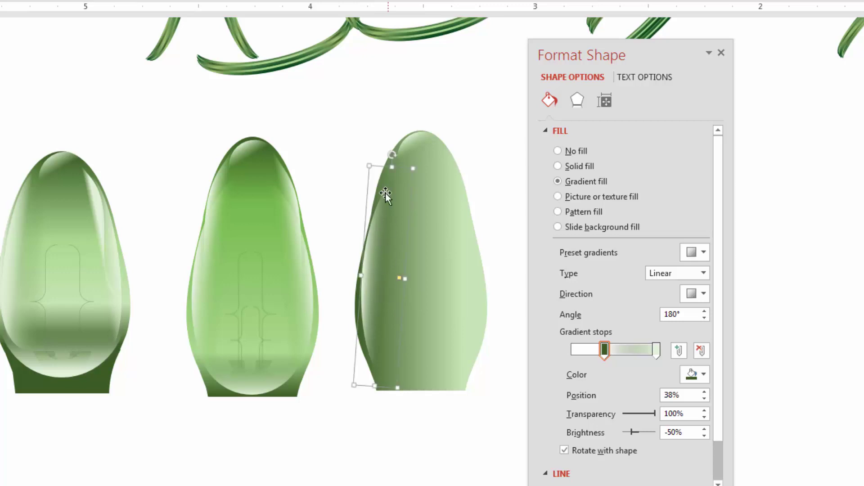
click(387, 285)
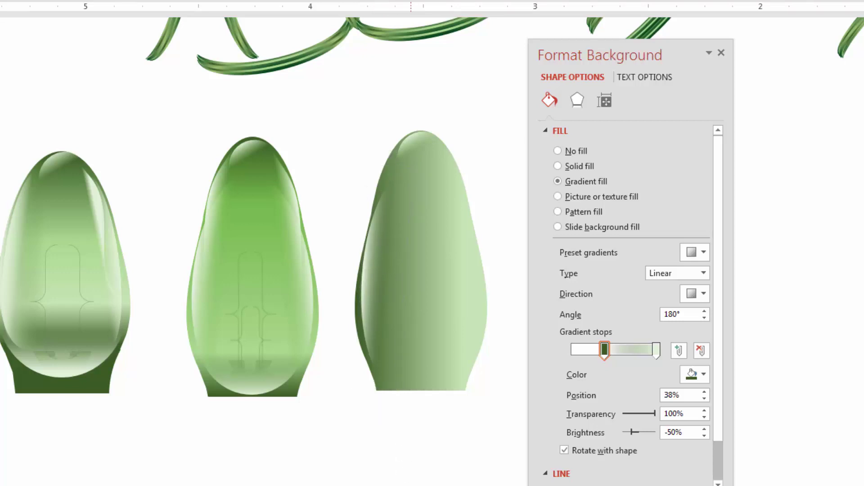
click(379, 280)
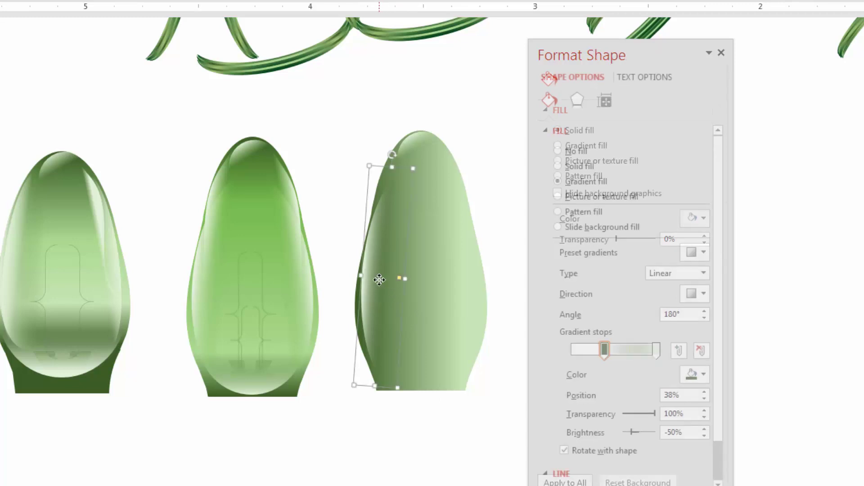
Step: Duplicate the middle bulb's right side highlight and place the copy along the new bulb's upper right edge
click(290, 189)
drag(291, 189, 477, 191)
click(490, 309)
click(459, 187)
click(500, 198)
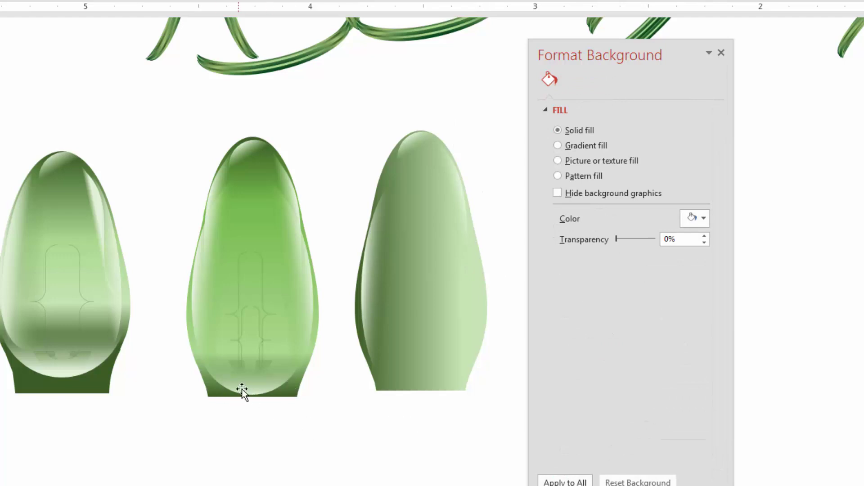
Step: Duplicate the middle bulb's base highlight onto the new bulb's base and recolour its end gradient stop dark green with -50% brightness
drag(255, 392, 428, 383)
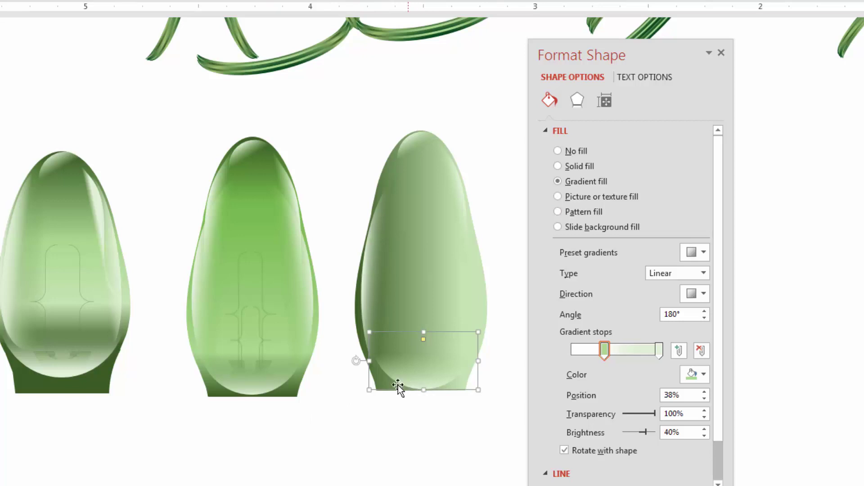
click(659, 350)
click(701, 376)
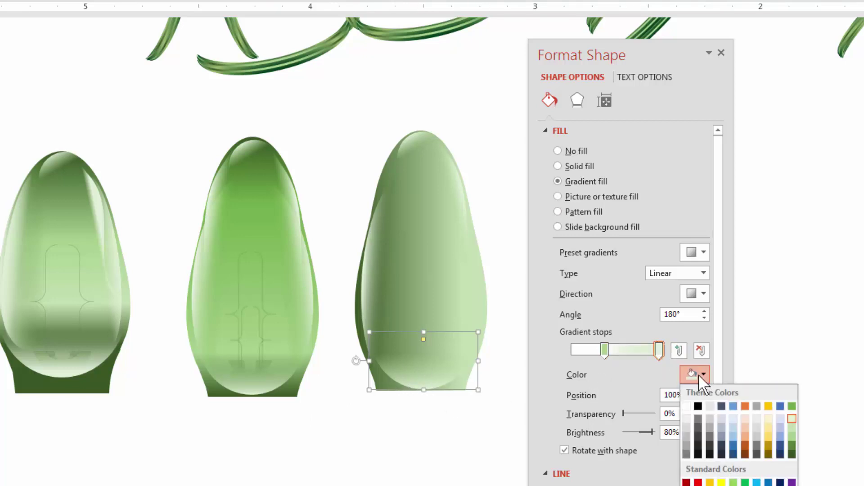
click(792, 453)
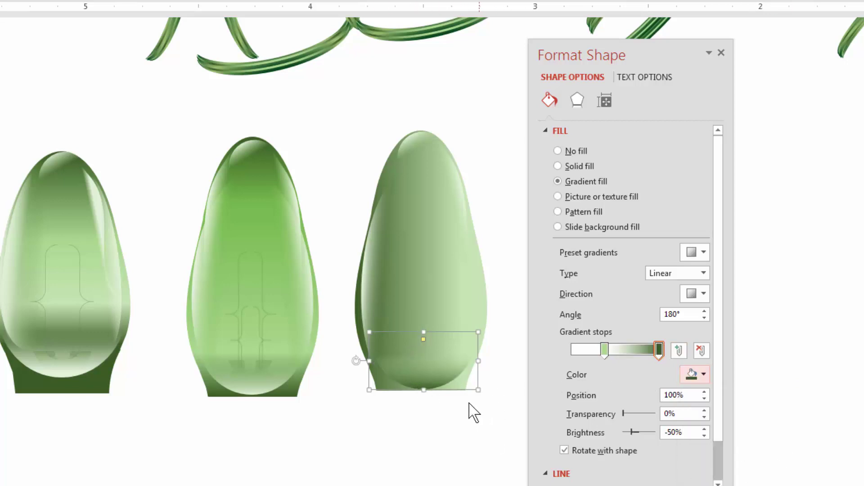
Step: Stretch the base shape slightly upward and recolour its 38% gradient stop dark green with -50% brightness and 100% transparency
drag(424, 332, 423, 322)
click(605, 350)
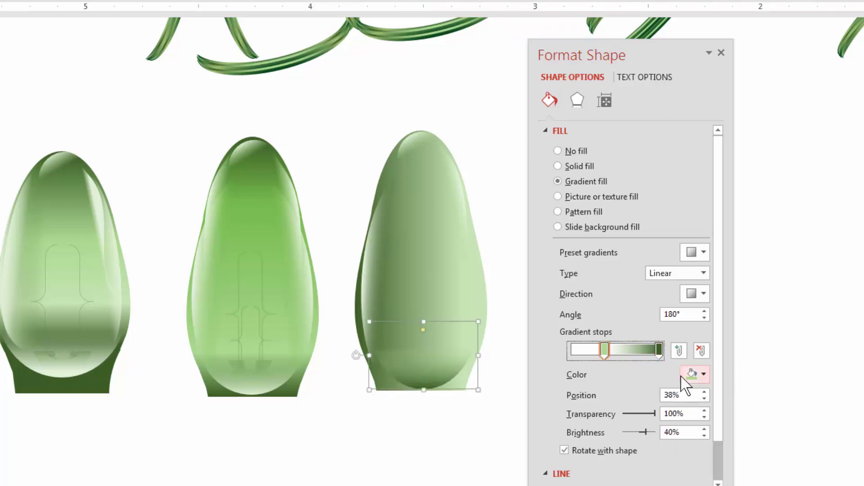
click(703, 375)
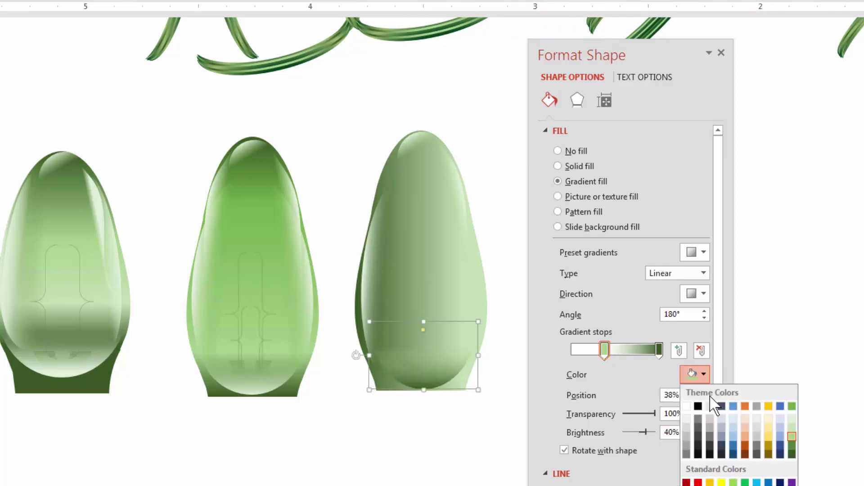
click(792, 455)
drag(627, 414, 734, 415)
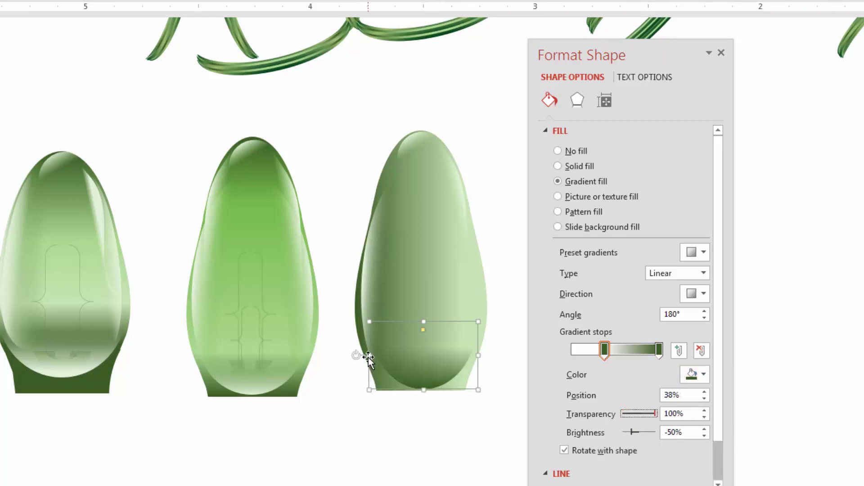
Step: Widen the dark base shape slightly on both sides to fit the new bulb's outline
drag(368, 358, 363, 356)
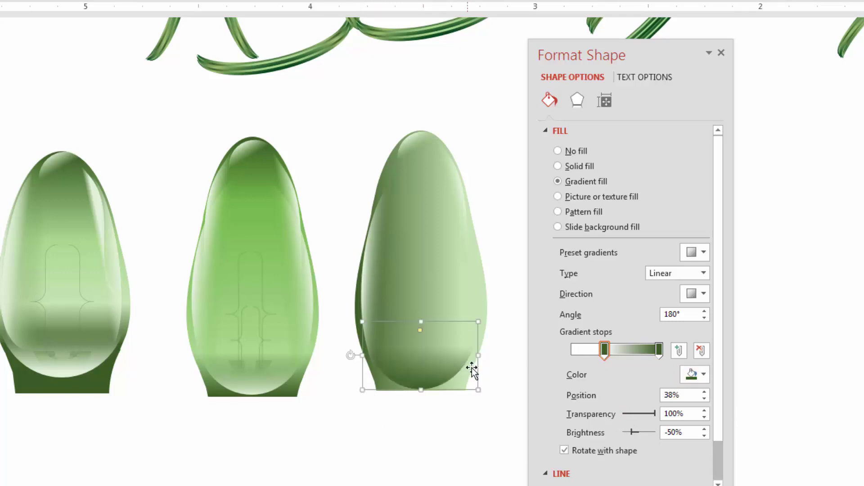
drag(475, 354, 480, 354)
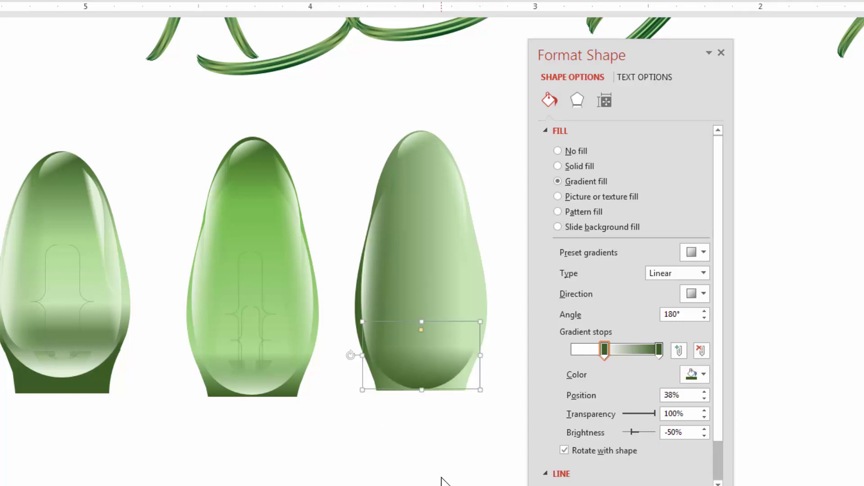
click(421, 482)
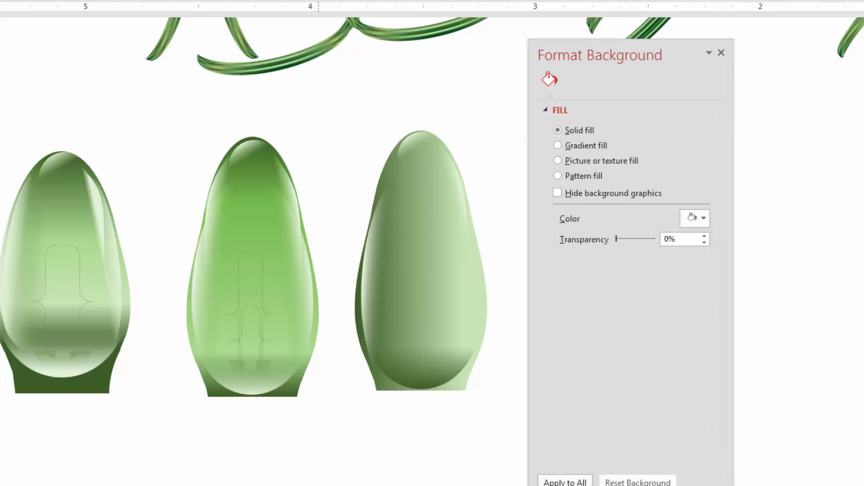
Step: Shift the new bulb's left side highlight slightly up and to the right
click(377, 244)
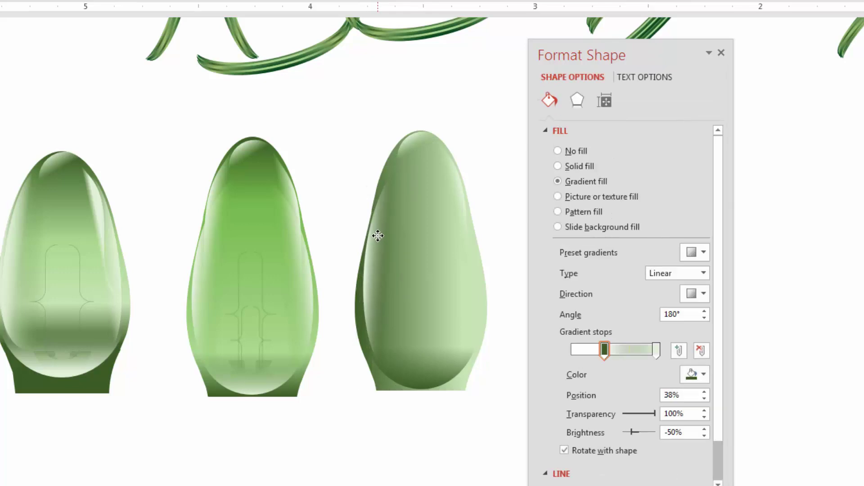
click(375, 235)
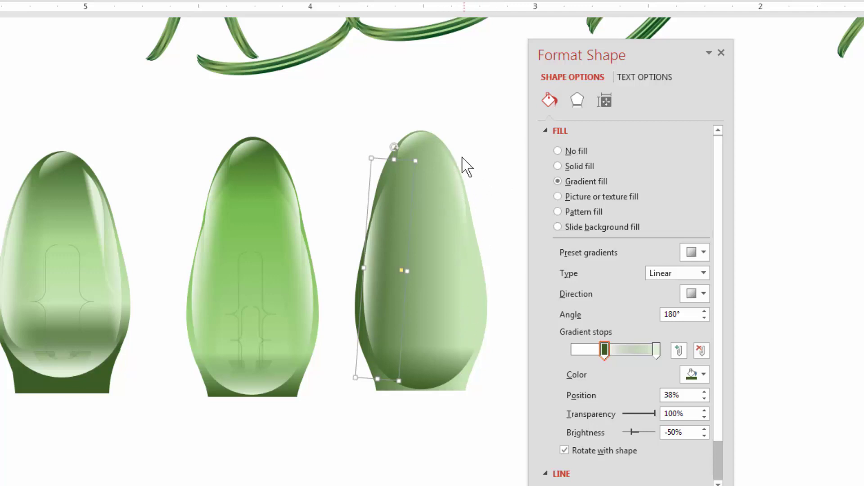
click(504, 169)
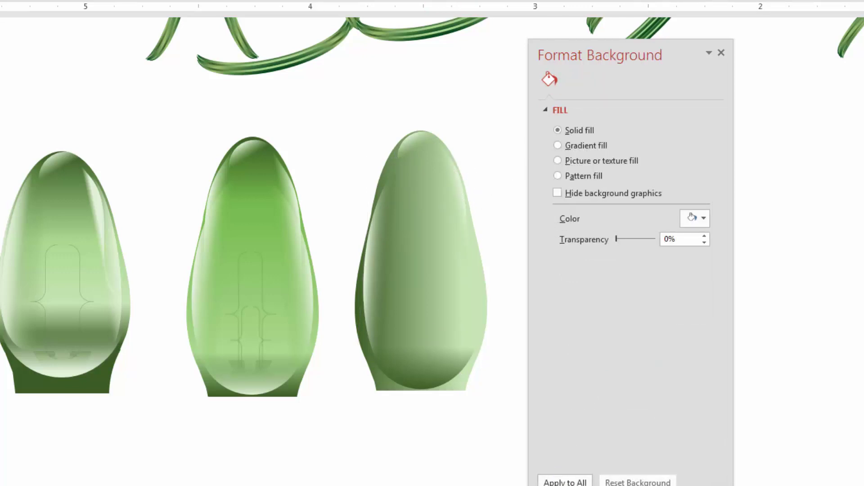